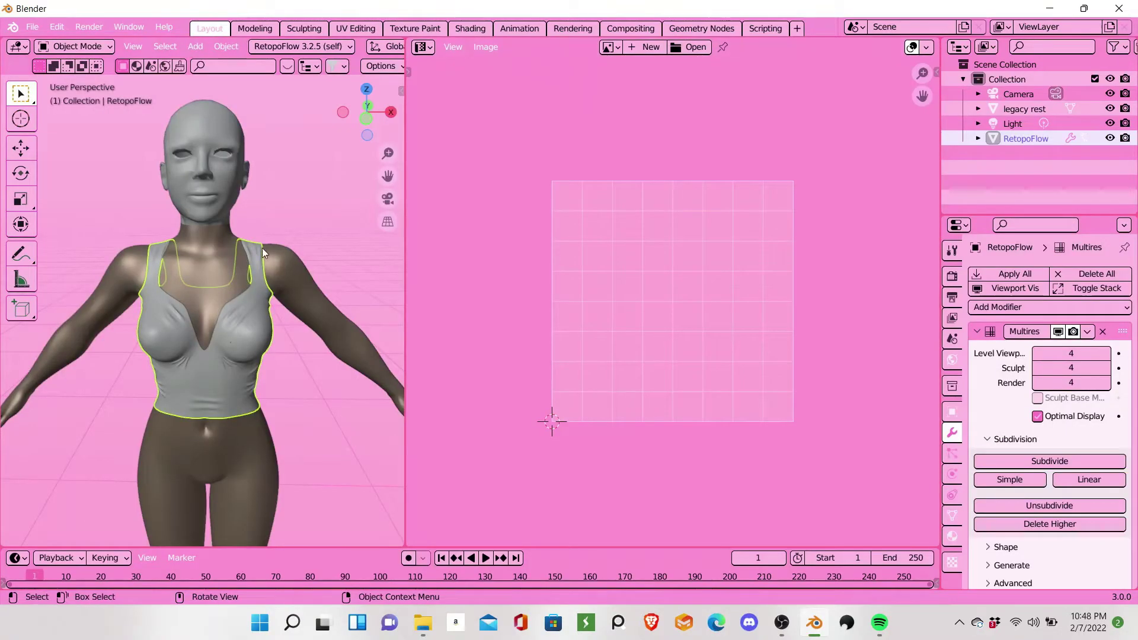
Step: Switch to the Modeling workspace, zoom in on the character and return the top mesh to Object Mode
{"action": "left_click", "coordinate": [255, 28]}
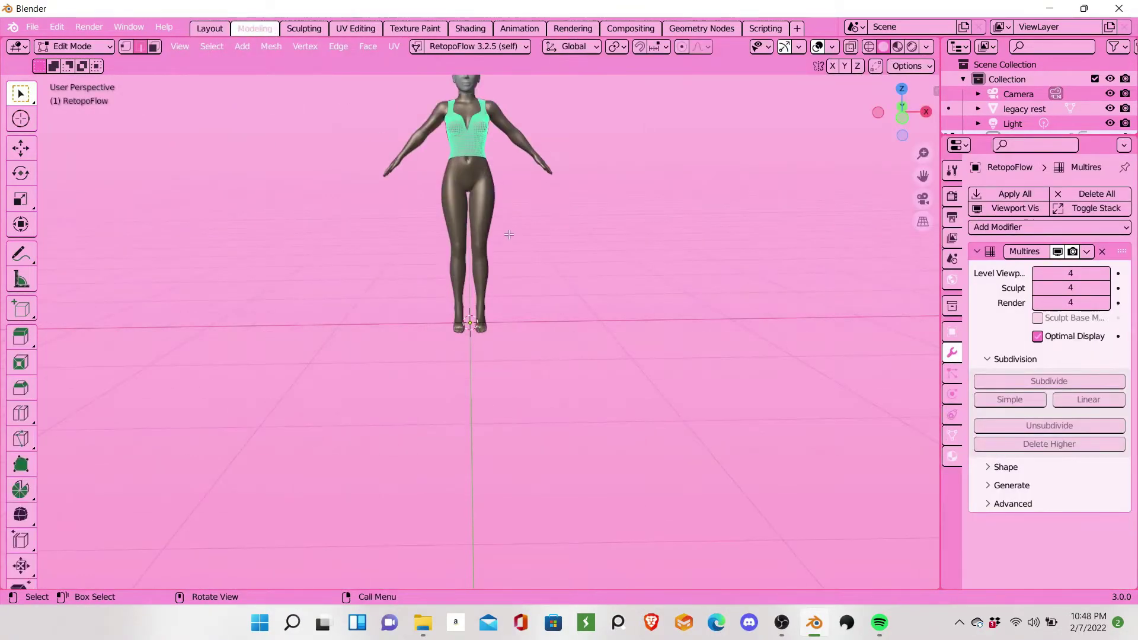
{"action": "scroll", "coordinate": [516, 237], "scroll_direction": "up", "scroll_amount": 2}
{"action": "scroll", "coordinate": [533, 249], "scroll_direction": "up", "scroll_amount": 2}
{"action": "scroll", "coordinate": [558, 264], "scroll_direction": "up", "scroll_amount": 2}
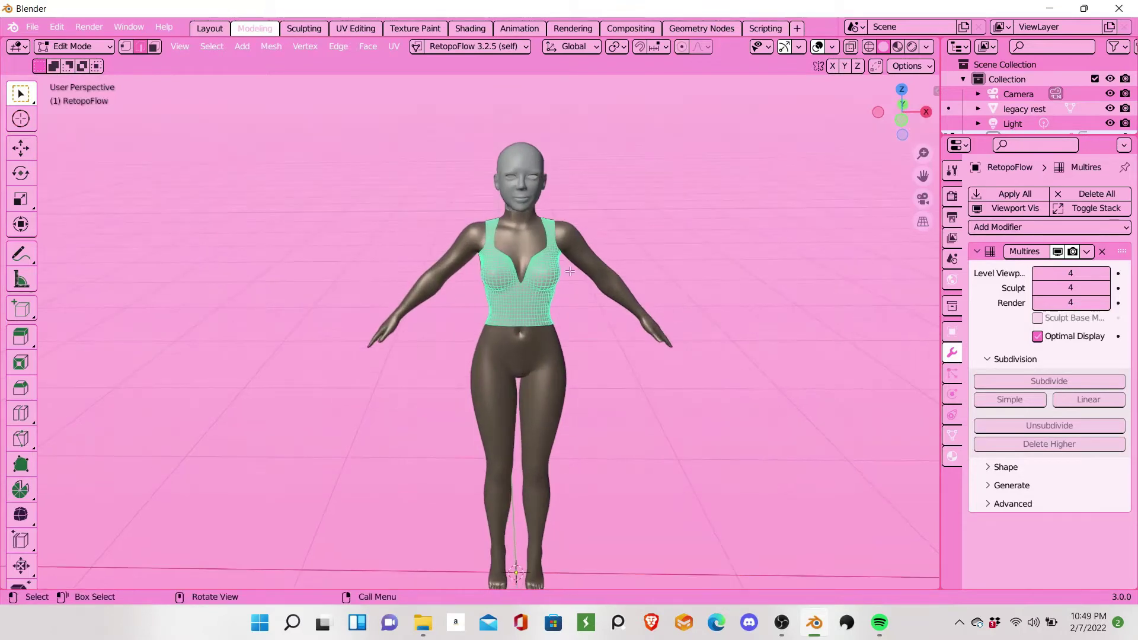
{"action": "left_click", "coordinate": [74, 47]}
{"action": "left_click", "coordinate": [71, 61]}
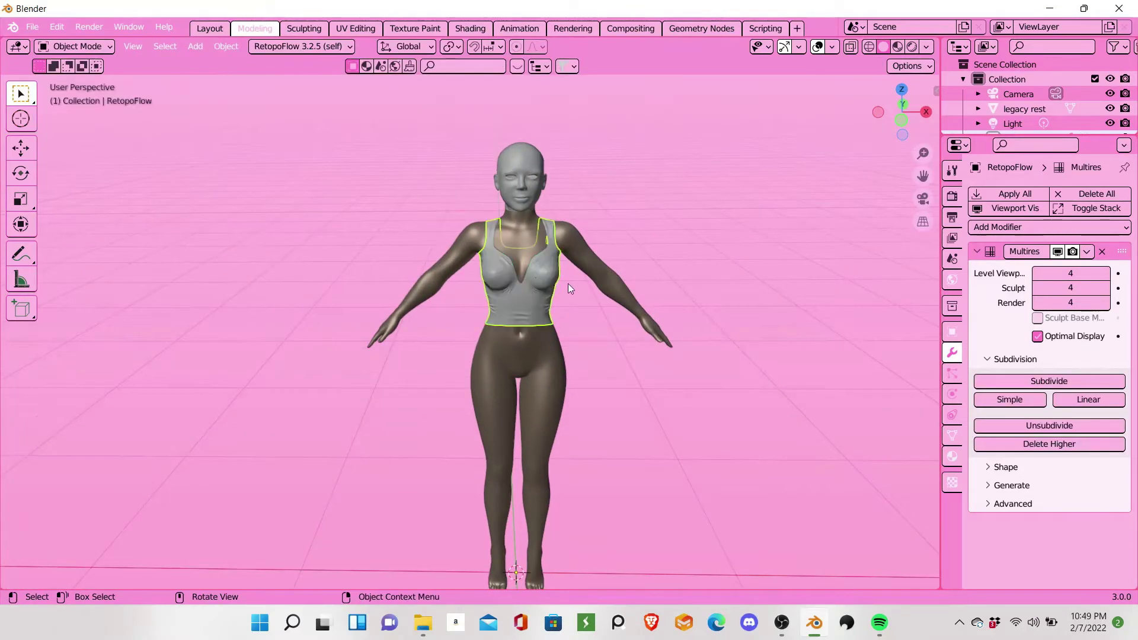
Step: Start a Wavefront OBJ export into the Fiesti doll folder, naming the file Top HD
{"action": "left_click", "coordinate": [32, 26]}
{"action": "mouse_move", "coordinate": [58, 256]}
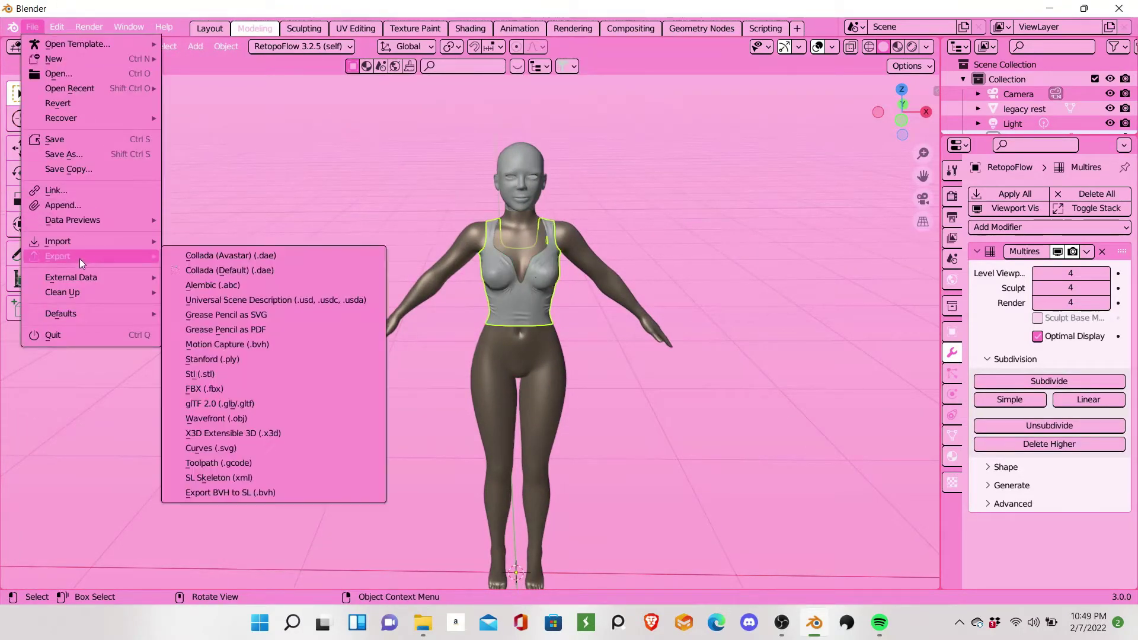
{"action": "left_click", "coordinate": [261, 419]}
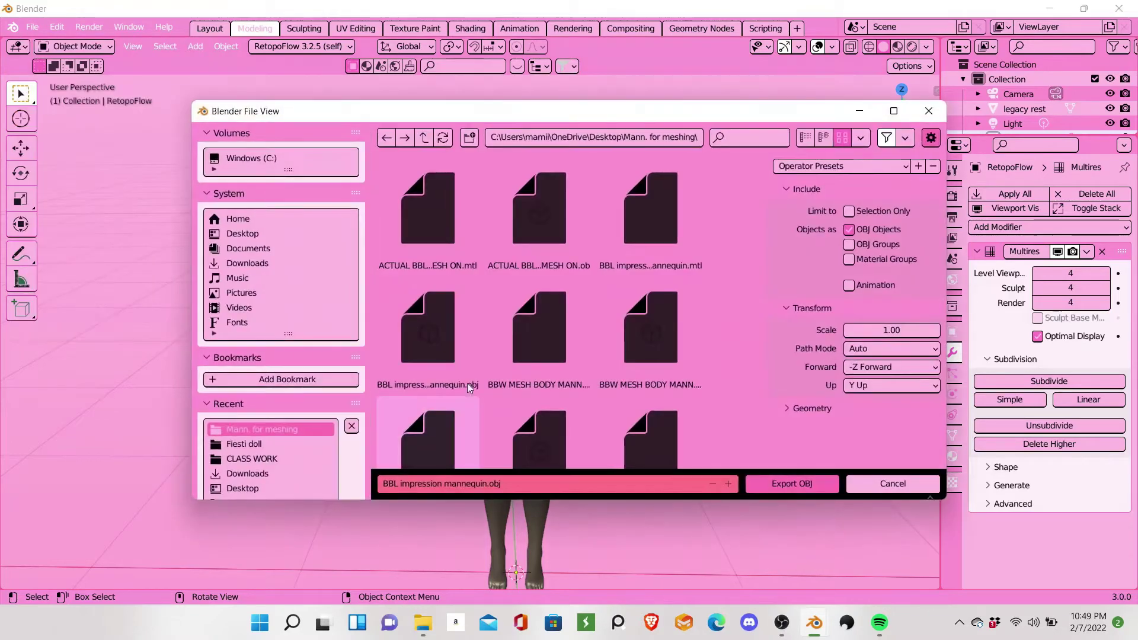
{"action": "left_click", "coordinate": [268, 444]}
{"action": "left_click", "coordinate": [532, 481]}
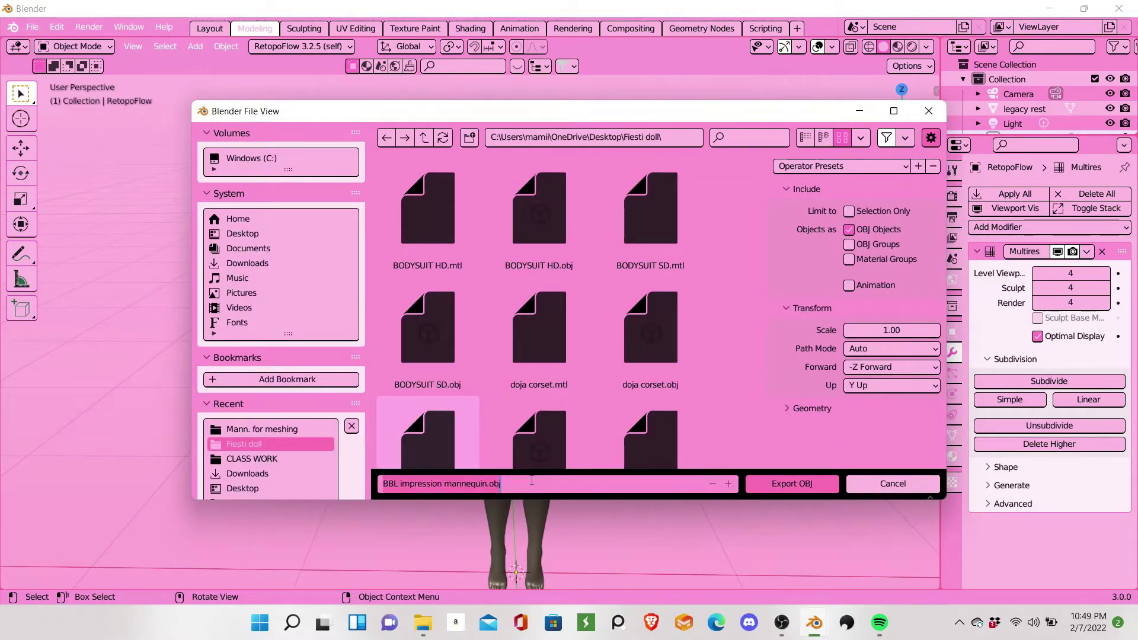
{"action": "type", "text": "Top"}
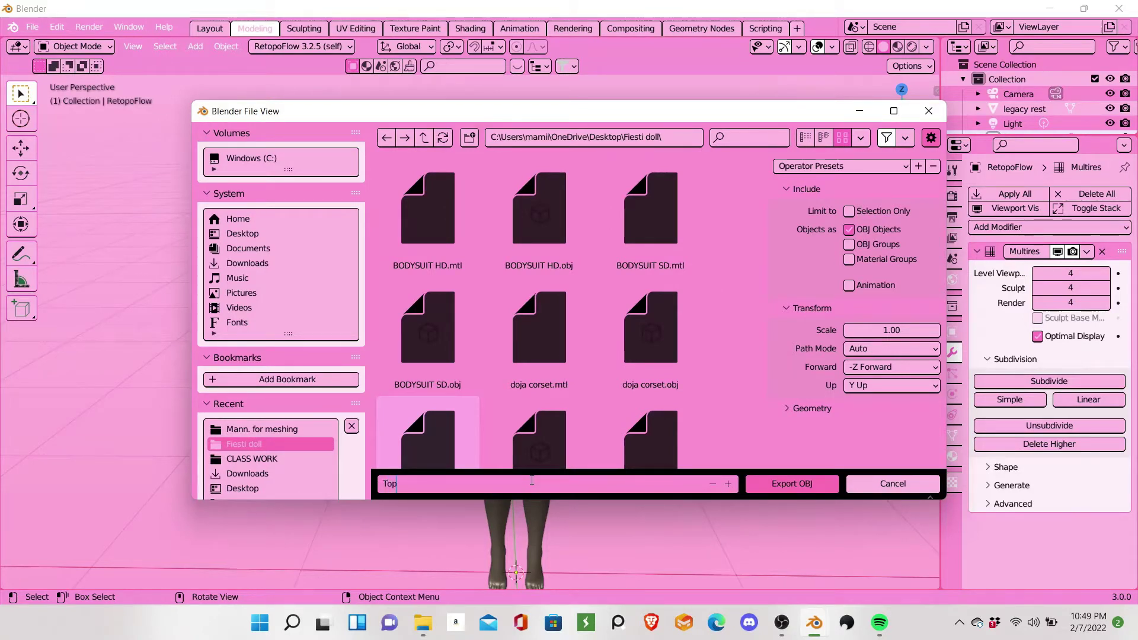
{"action": "type", "text": " H"}
{"action": "type", "text": "D"}
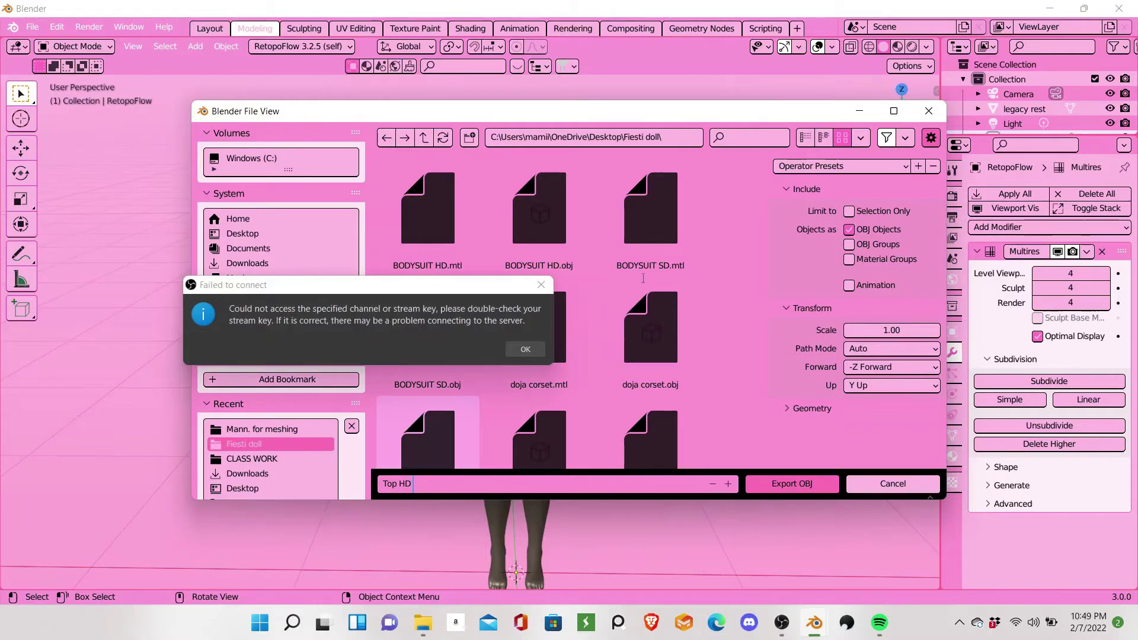
Step: Export Top HD .obj with Selection Only, OBJ Groups and Material Groups enabled
{"action": "left_click", "coordinate": [525, 351]}
{"action": "left_click", "coordinate": [784, 622]}
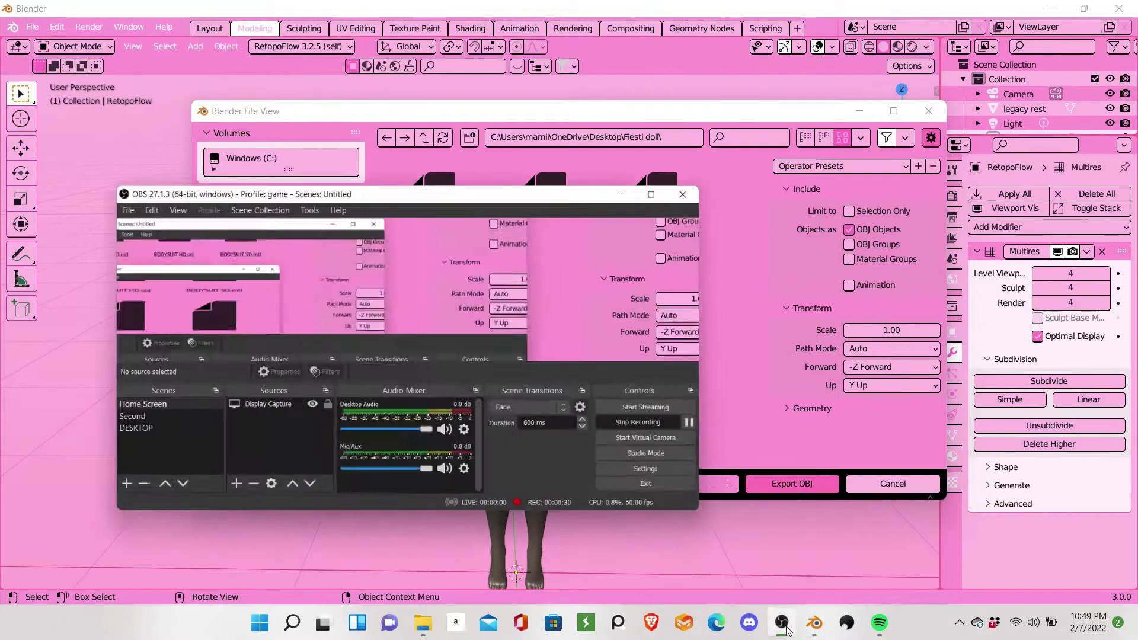
{"action": "left_click", "coordinate": [603, 150]}
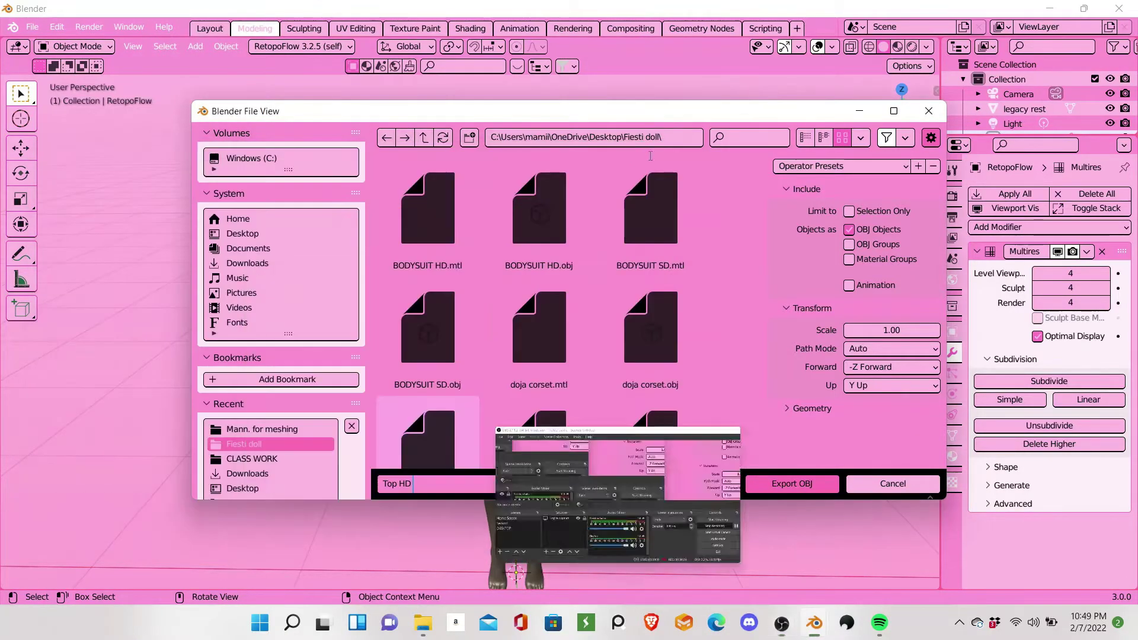
{"action": "key", "text": "Return"}
{"action": "left_click", "coordinate": [848, 212]}
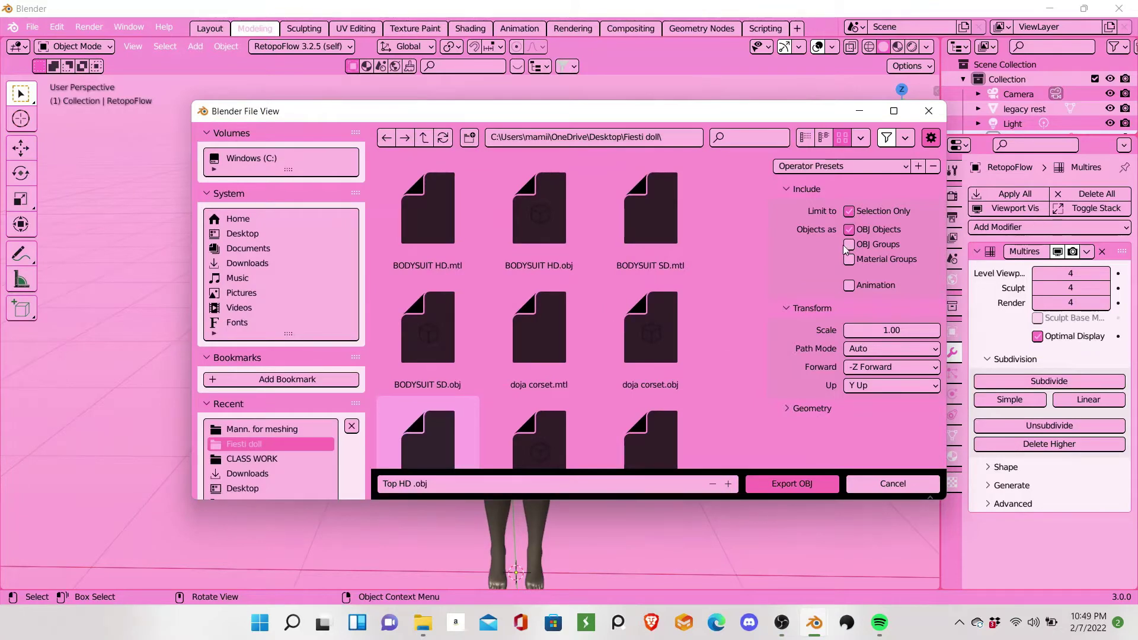
{"action": "left_click", "coordinate": [848, 244]}
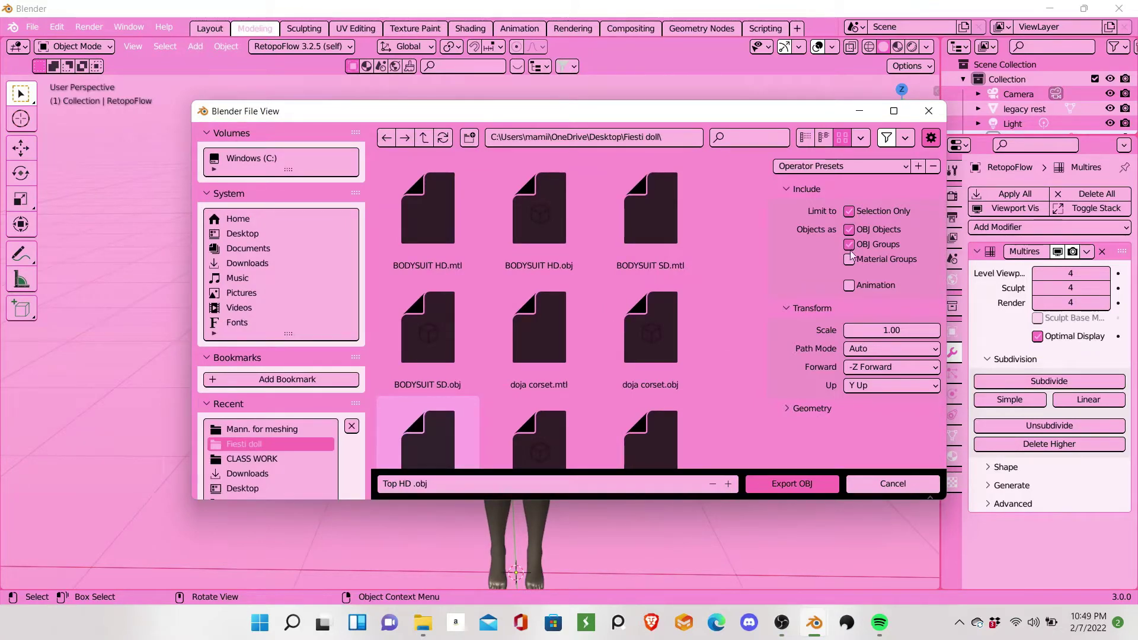
{"action": "left_click", "coordinate": [815, 489]}
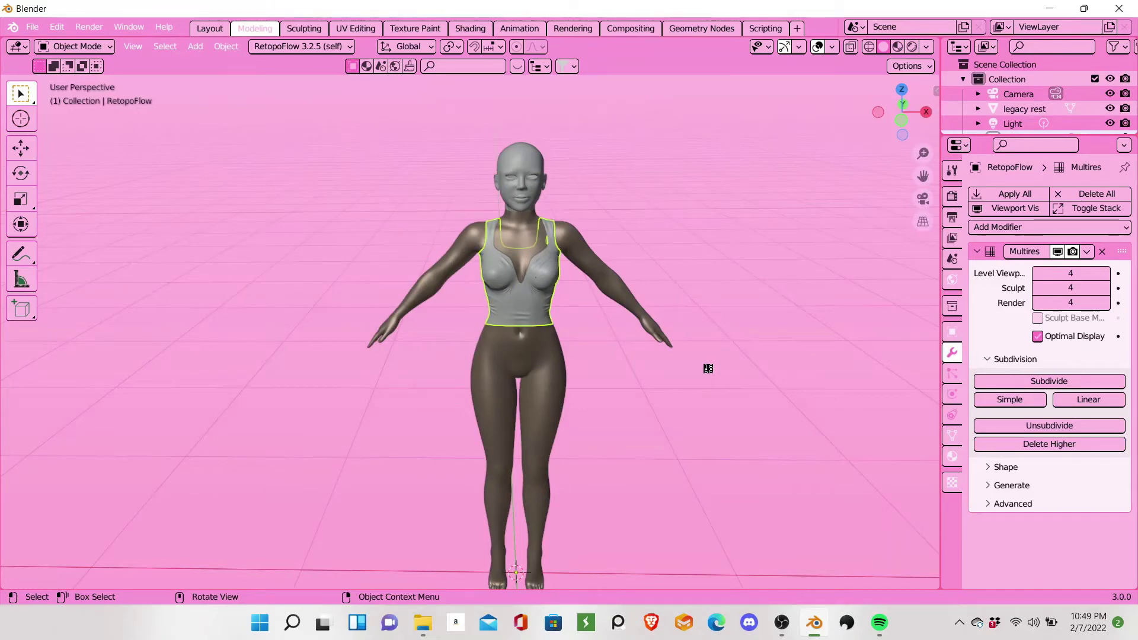
{"action": "left_click", "coordinate": [423, 622]}
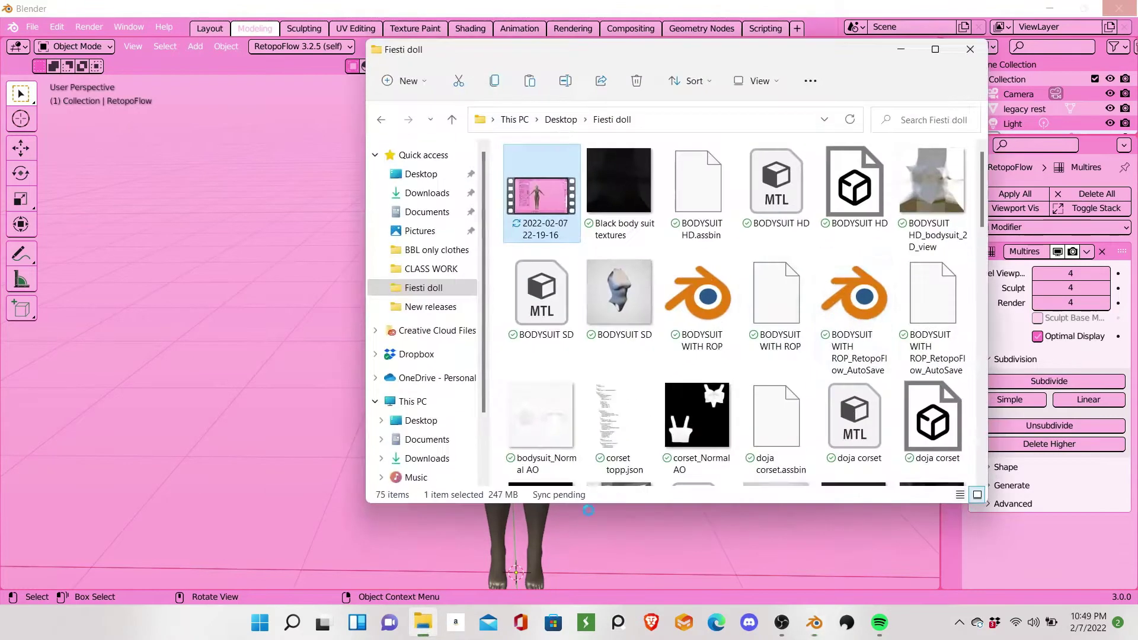
{"action": "left_click", "coordinate": [970, 49]}
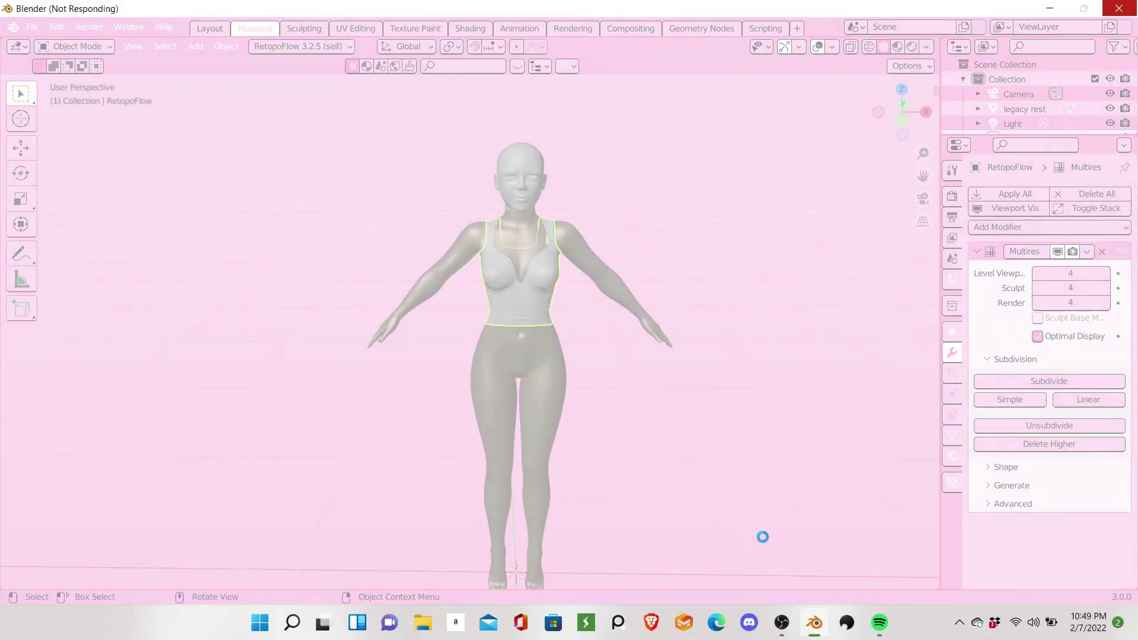
{"action": "left_click", "coordinate": [782, 622]}
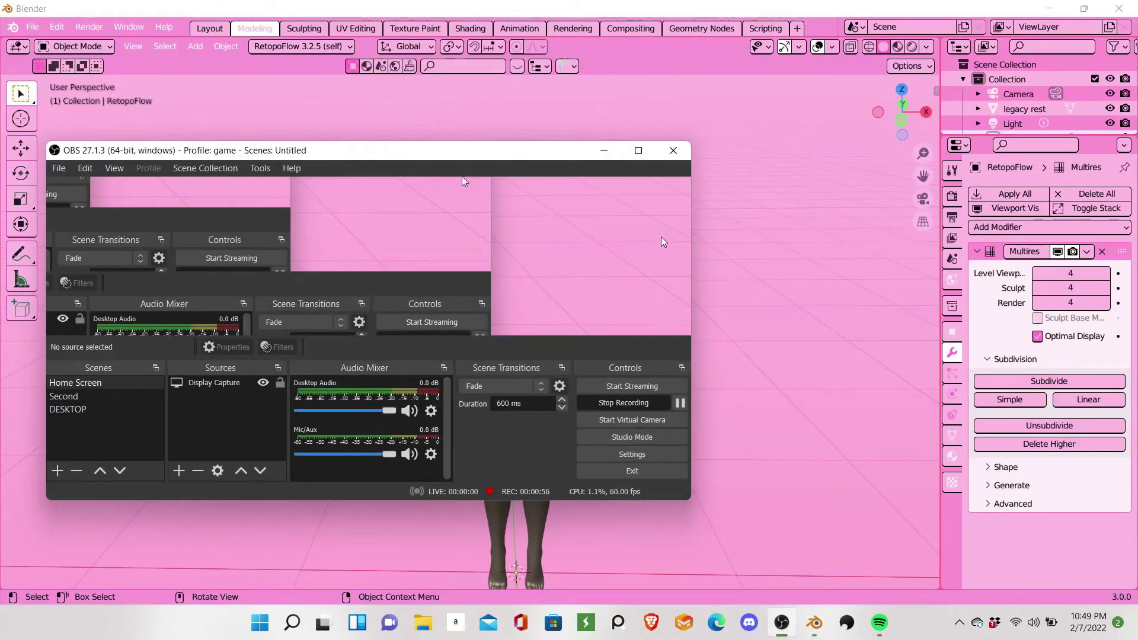
{"action": "left_click", "coordinate": [607, 156]}
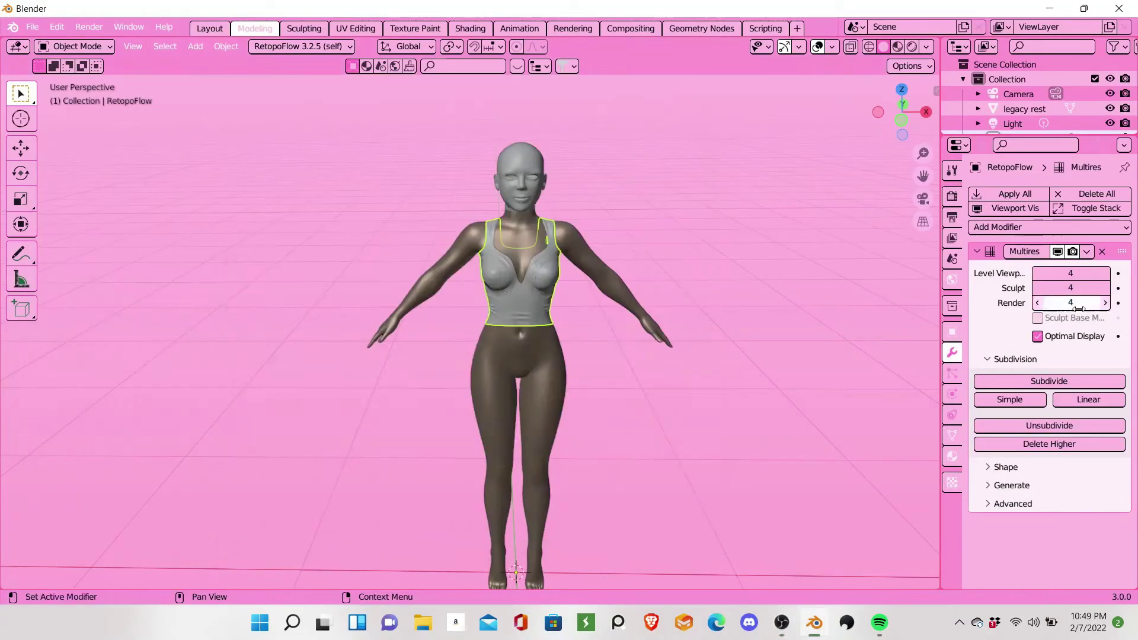
Step: Lower the Multires levels to Viewport 2, Sculpt 1 and Render 1
{"action": "left_click", "coordinate": [1037, 288]}
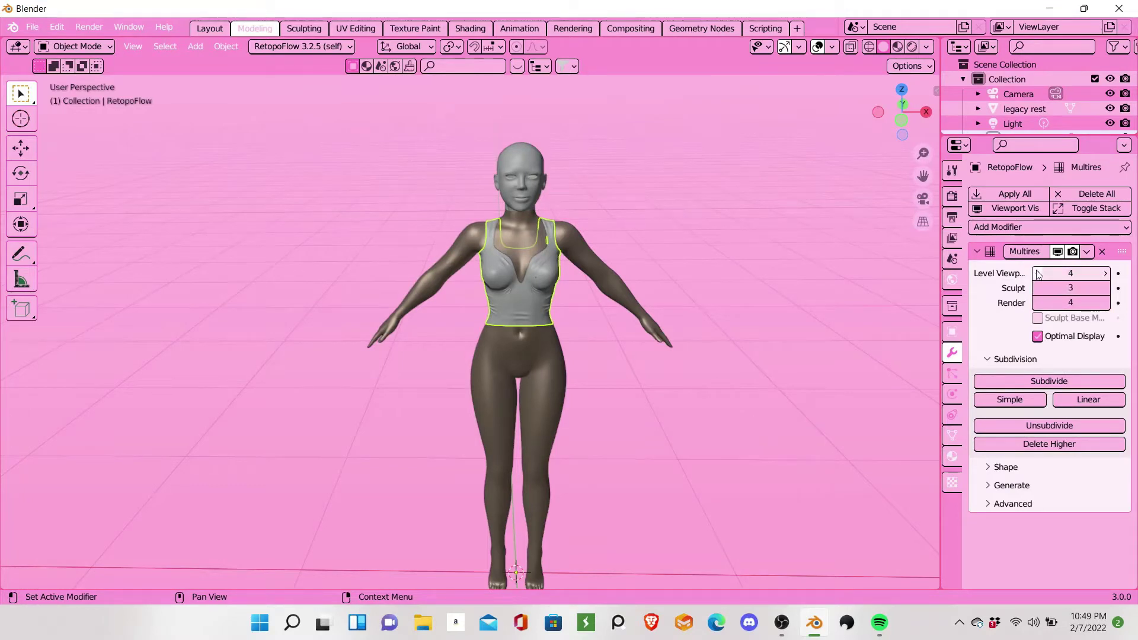
{"action": "left_click", "coordinate": [1037, 273]}
{"action": "left_click", "coordinate": [1037, 288]}
{"action": "left_click", "coordinate": [1037, 303]}
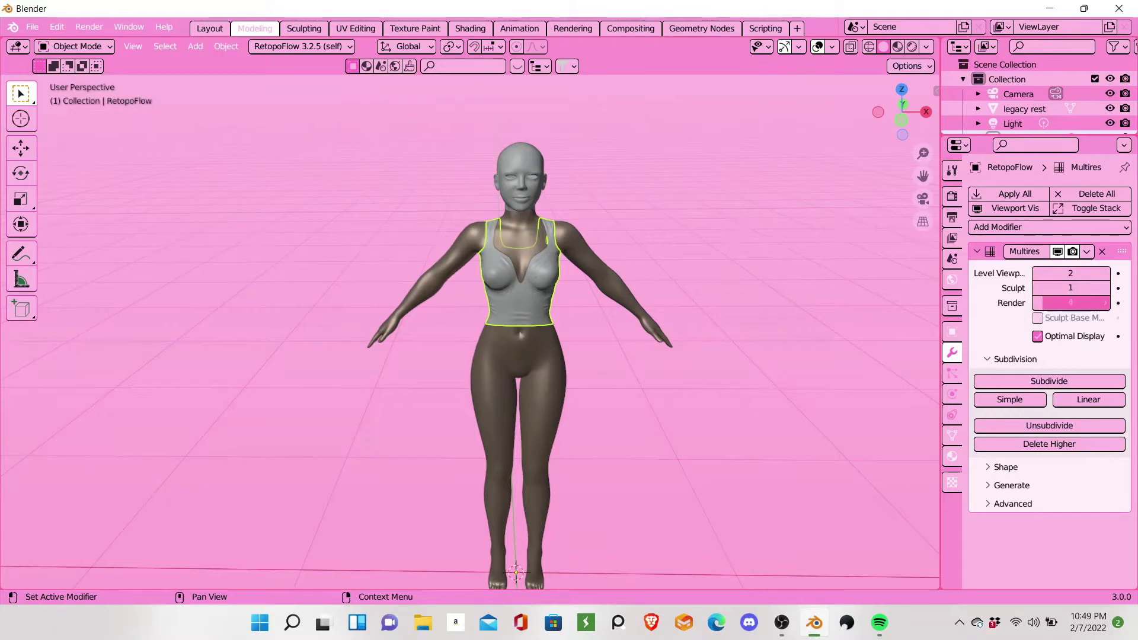
{"action": "left_click", "coordinate": [1037, 303]}
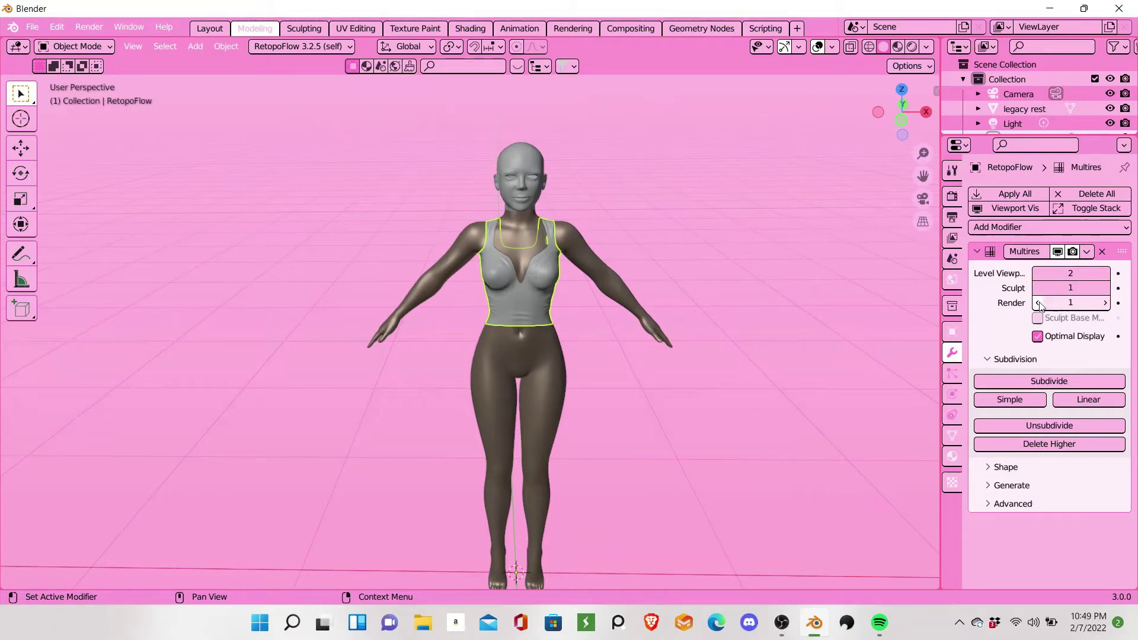
{"action": "left_click", "coordinate": [33, 27]}
{"action": "mouse_move", "coordinate": [58, 256]}
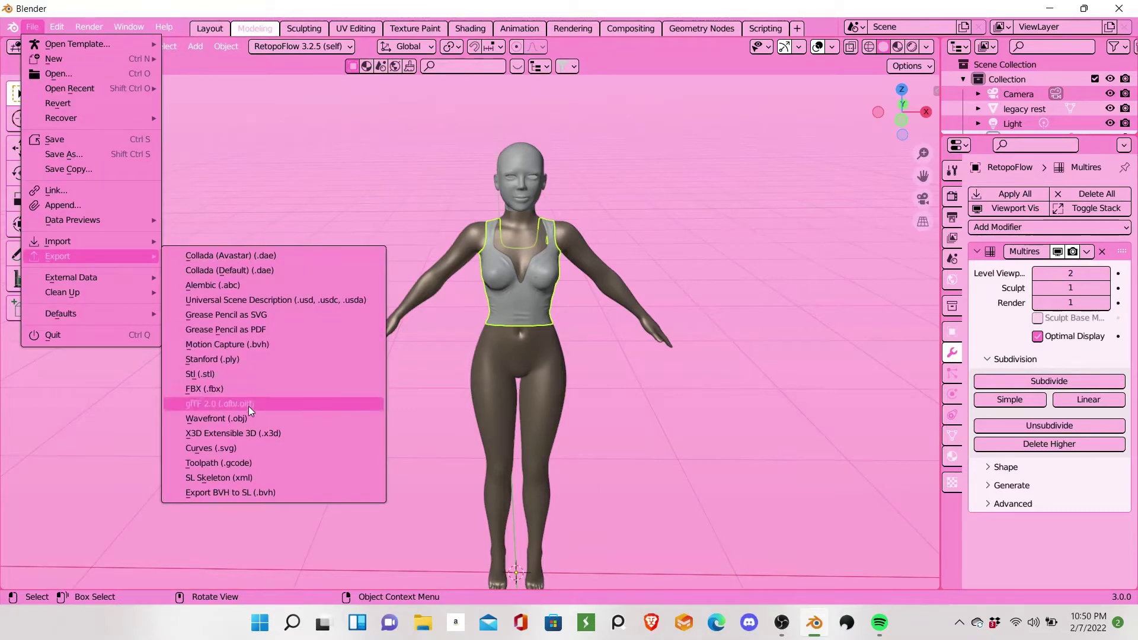
Step: Export the reduced-level top as a second OBJ file named Top SD.obj
{"action": "left_click", "coordinate": [250, 416]}
{"action": "type", "text": "Top HD .obj"}
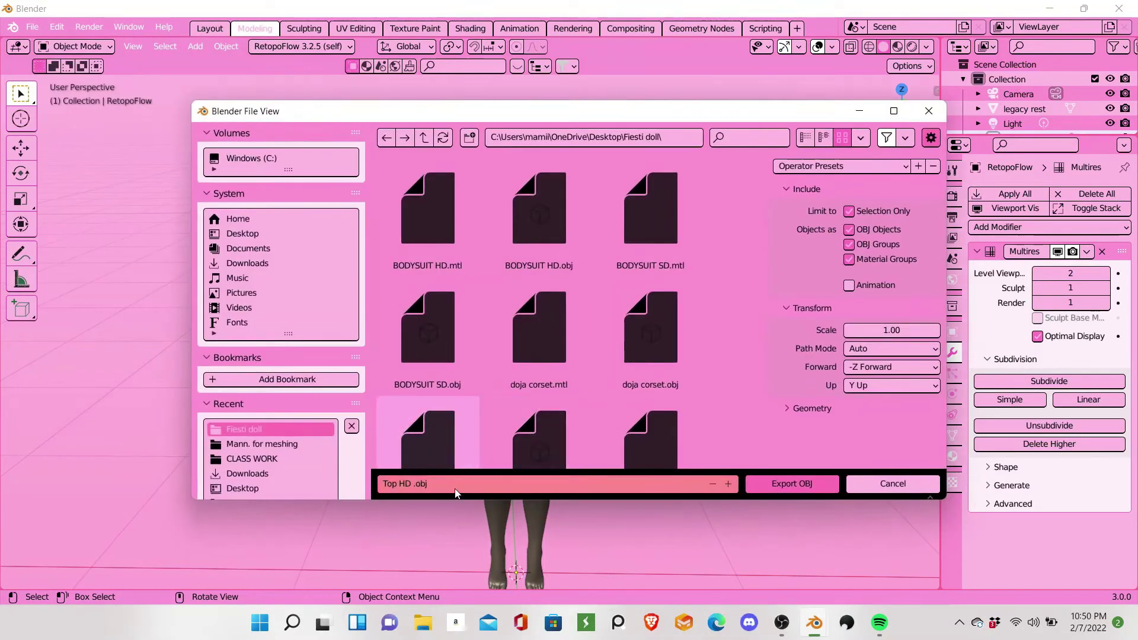
{"action": "left_click", "coordinate": [455, 491]}
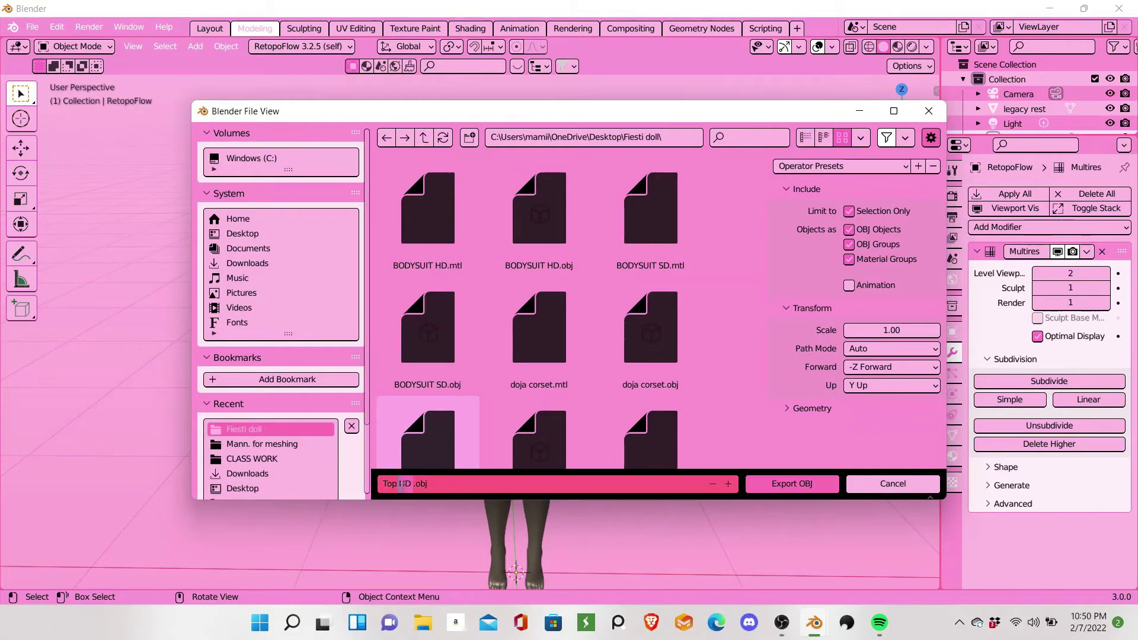
{"action": "type", "text": "S"}
{"action": "left_click", "coordinate": [521, 350]}
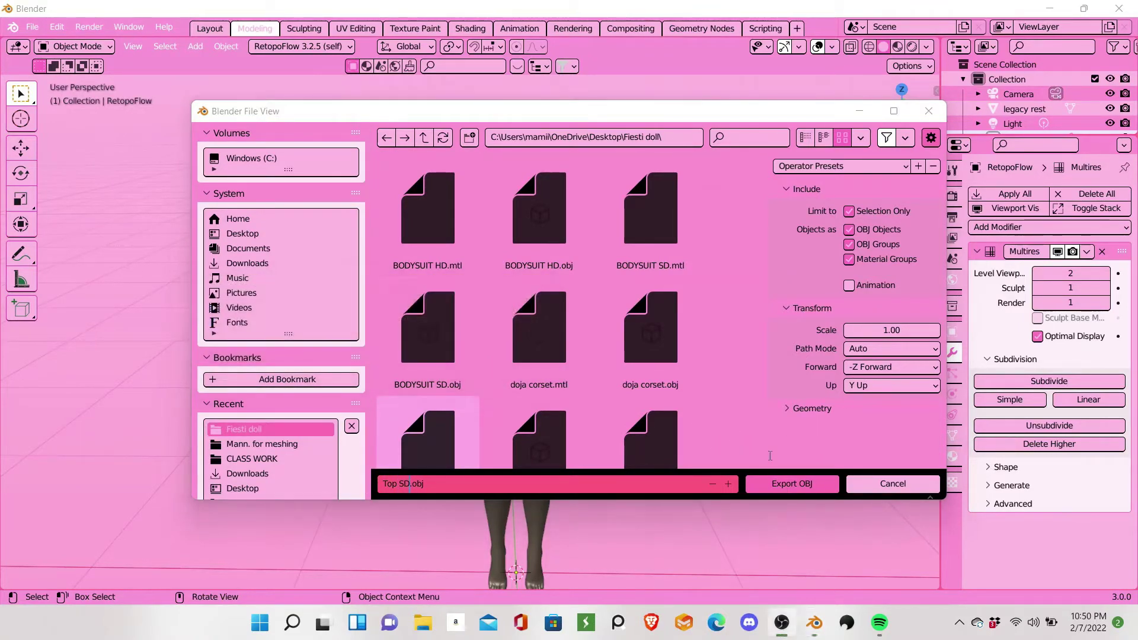
{"action": "left_click", "coordinate": [797, 485]}
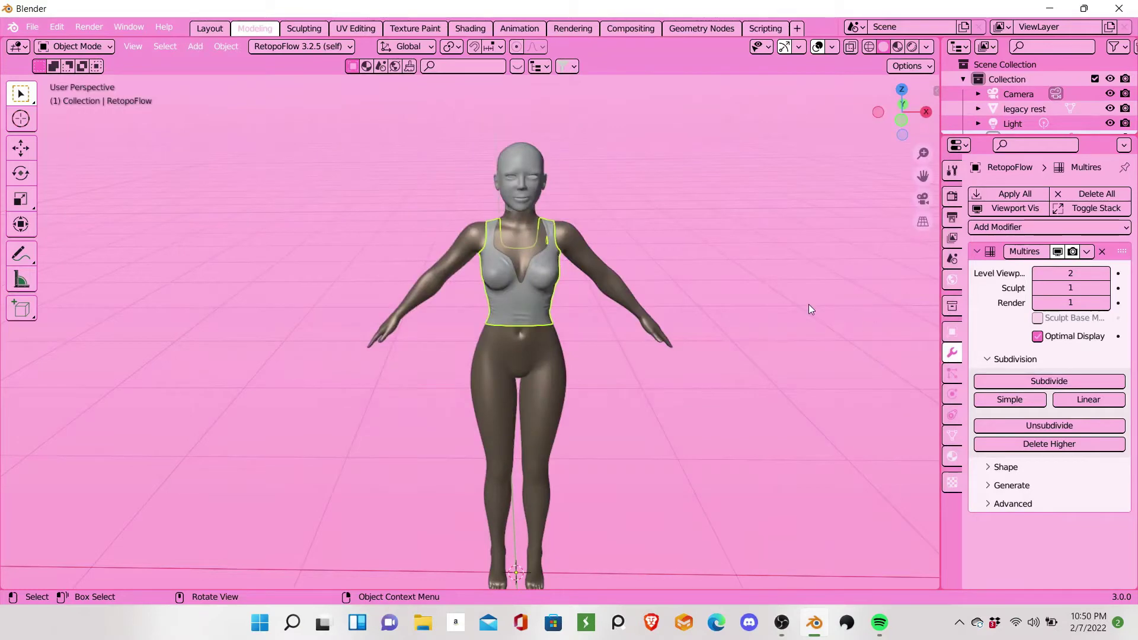
Step: Save the scene as Youtube FIESTI.blend in the Fiesti doll folder, then show the desktop
{"action": "left_click", "coordinate": [35, 28]}
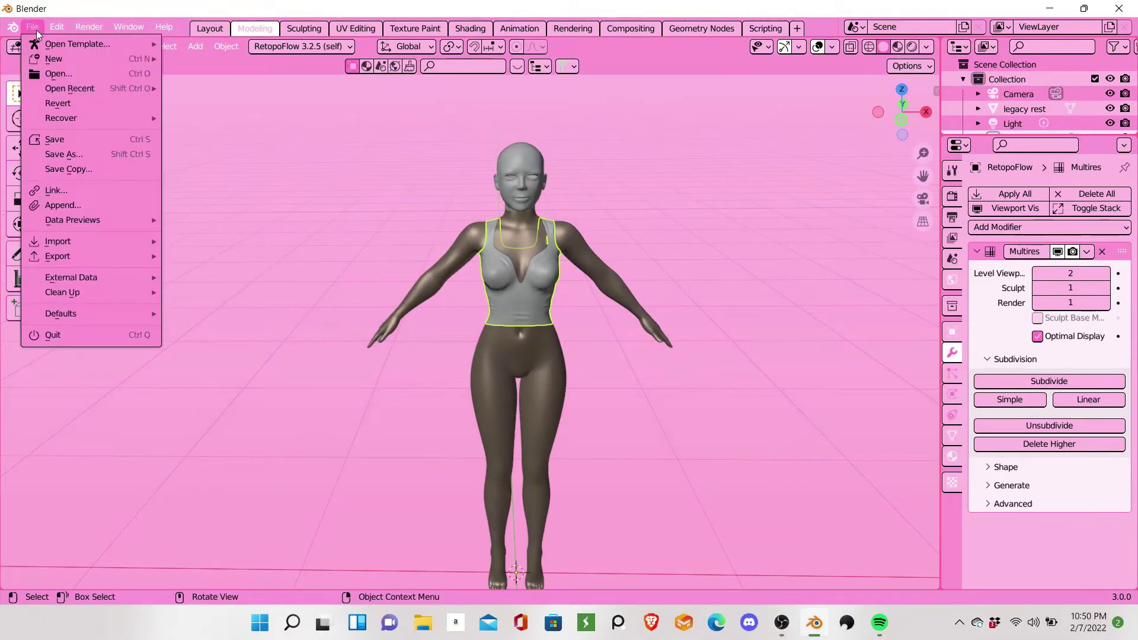
{"action": "left_click", "coordinate": [57, 140]}
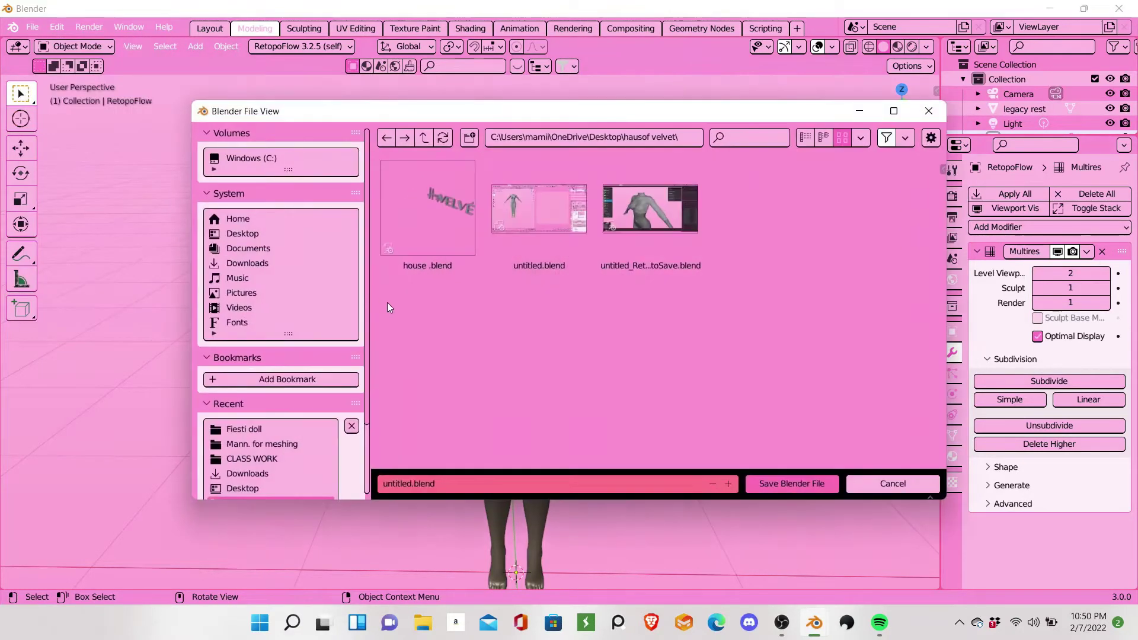
{"action": "left_click", "coordinate": [500, 477]}
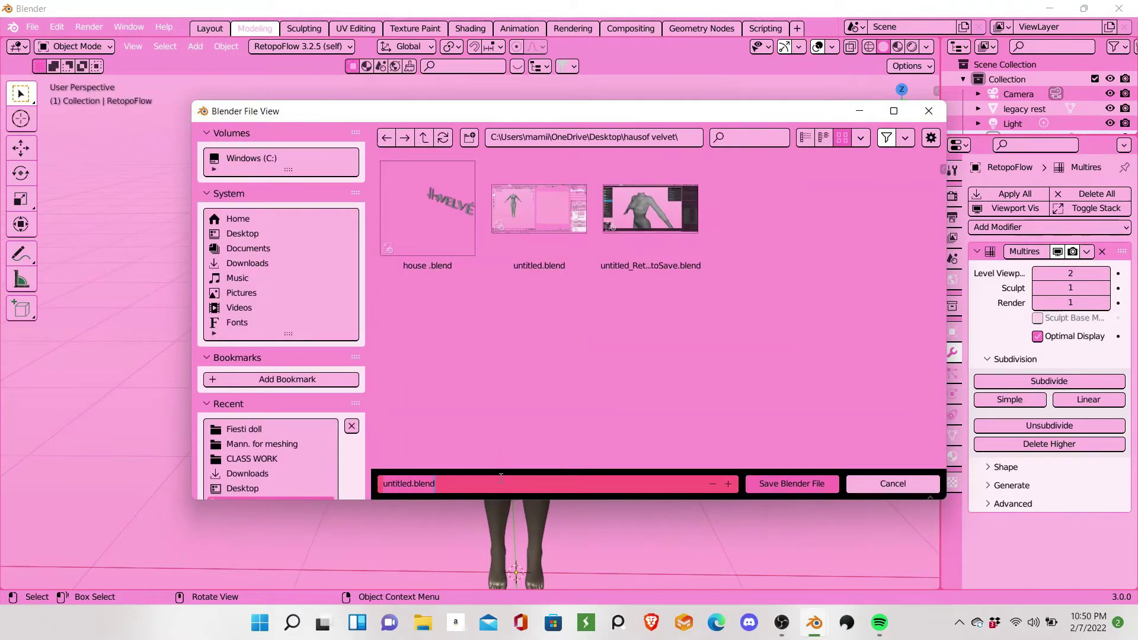
{"action": "type", "text": "Youtube"}
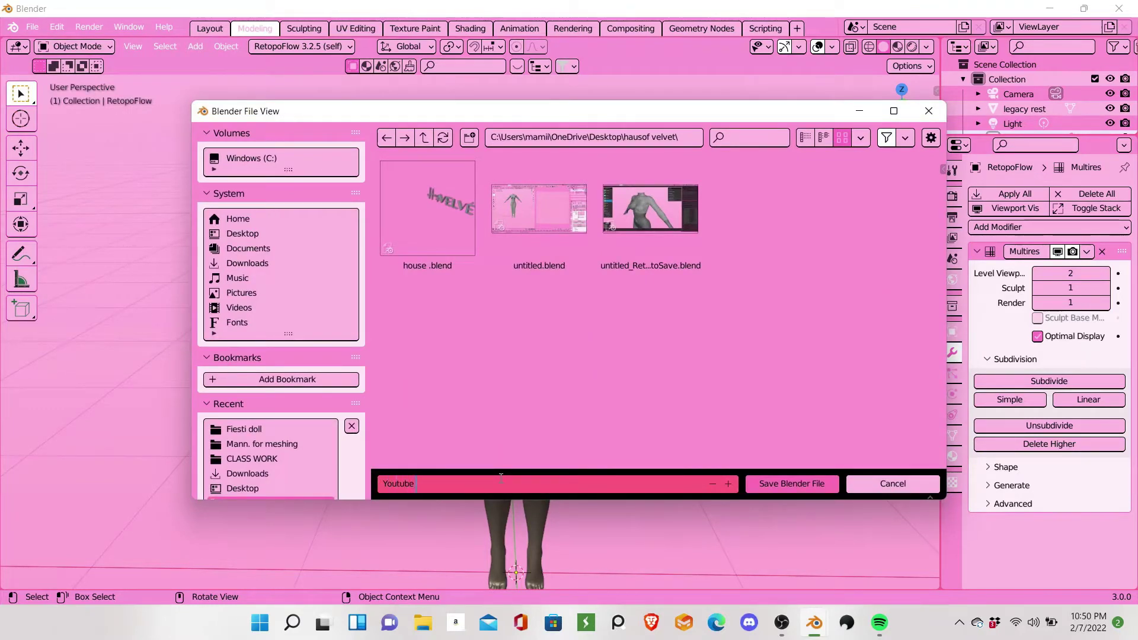
{"action": "type", "text": " FIESTI"}
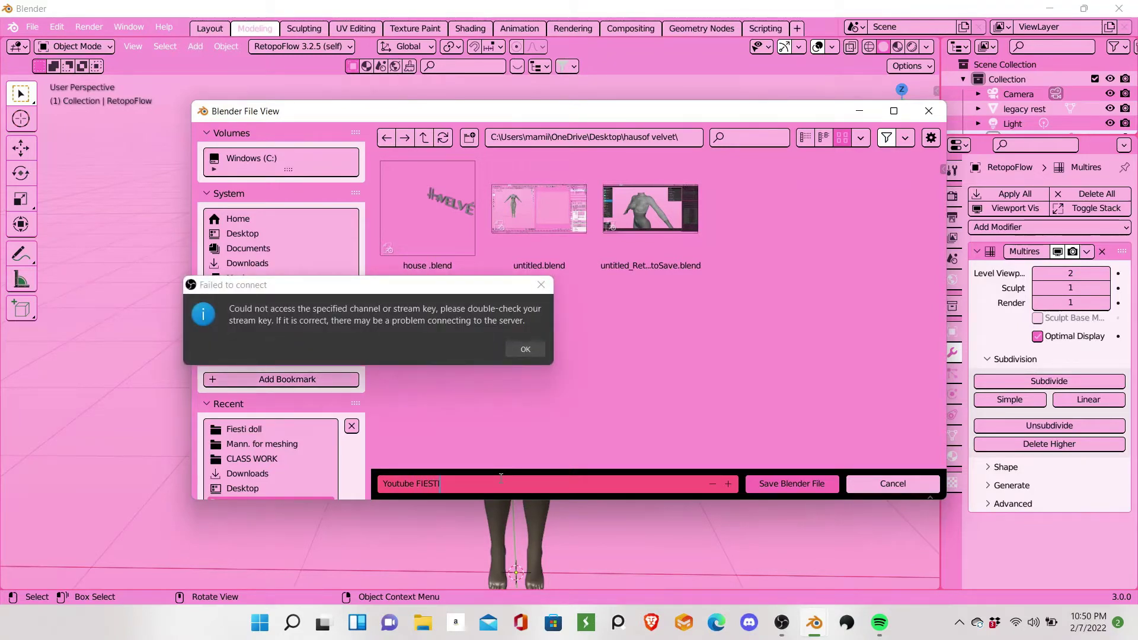
{"action": "left_click", "coordinate": [525, 349]}
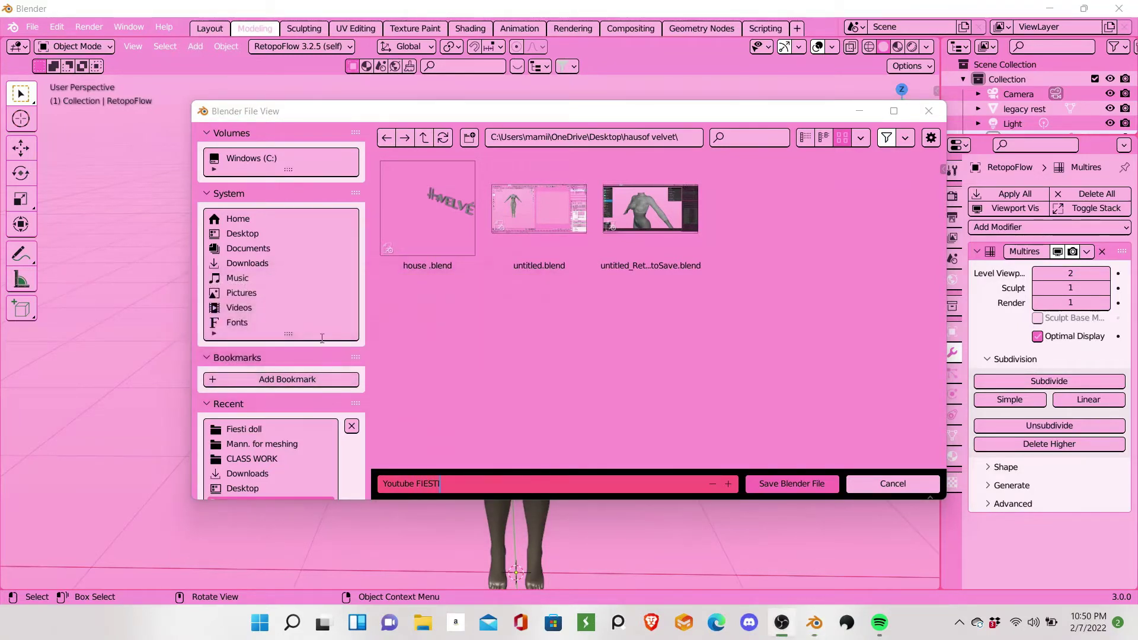
{"action": "double_click", "coordinate": [266, 432]}
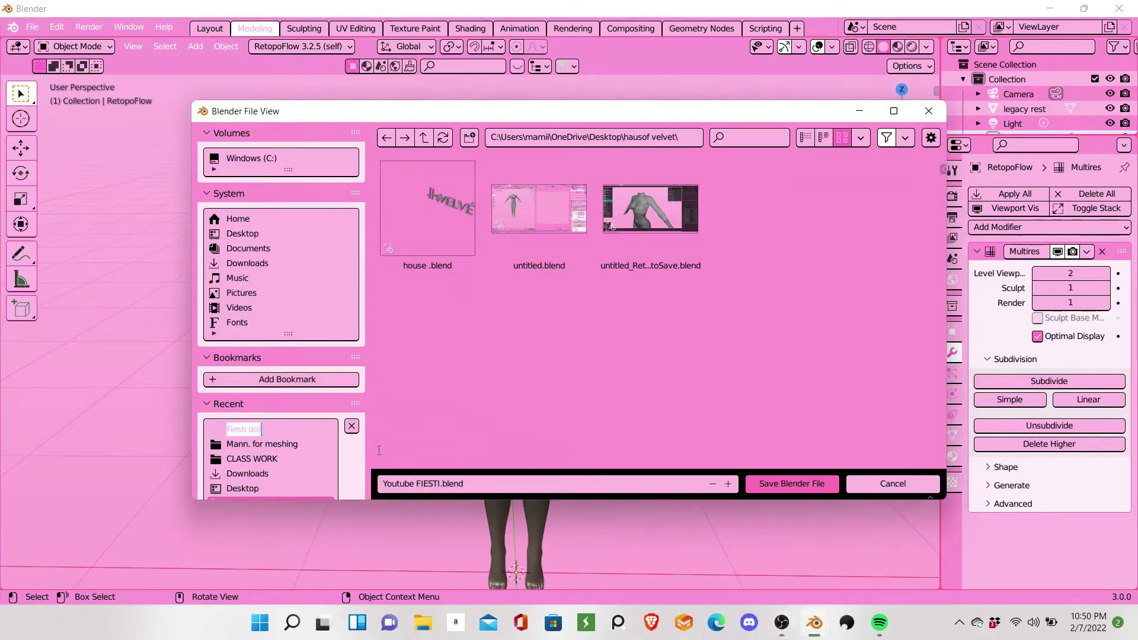
{"action": "key", "text": "Return"}
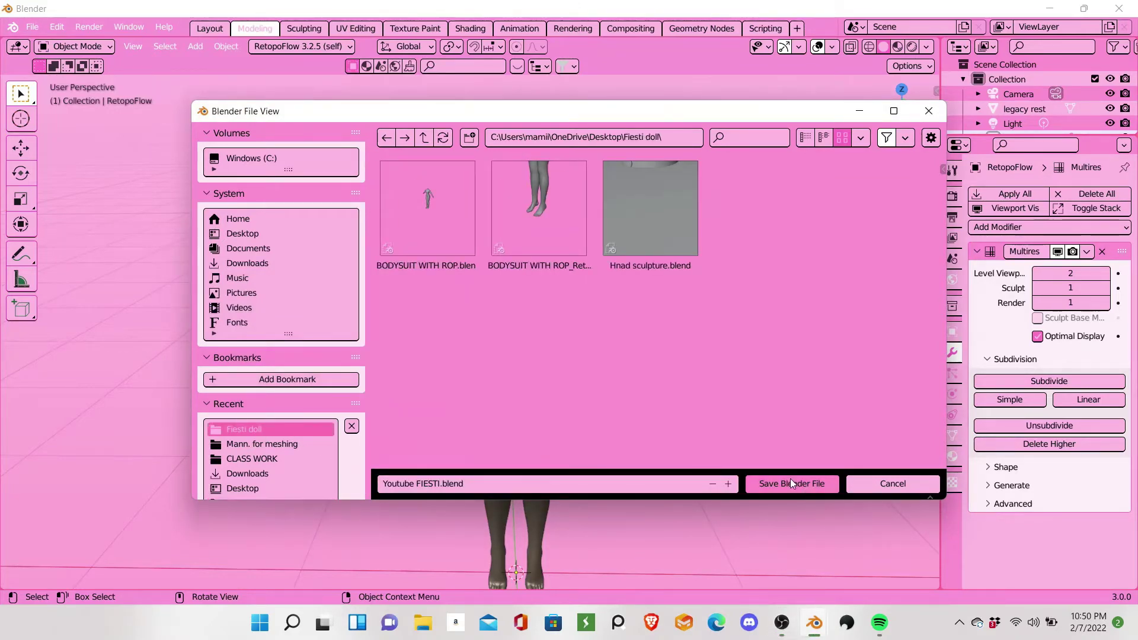
{"action": "left_click", "coordinate": [792, 483]}
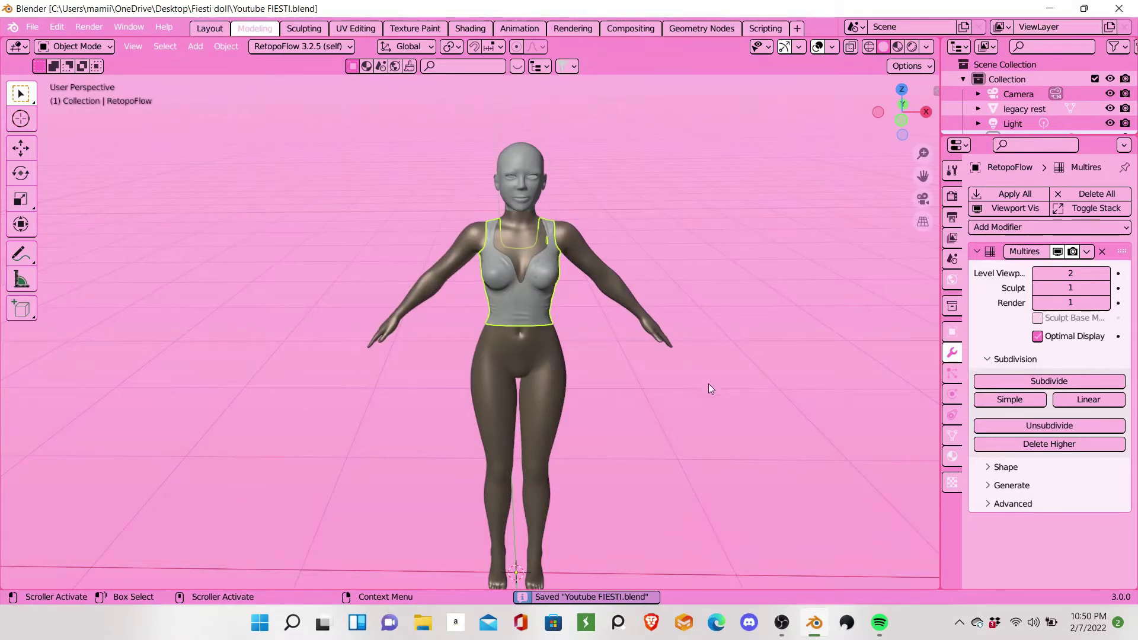
{"action": "key", "text": "super+d"}
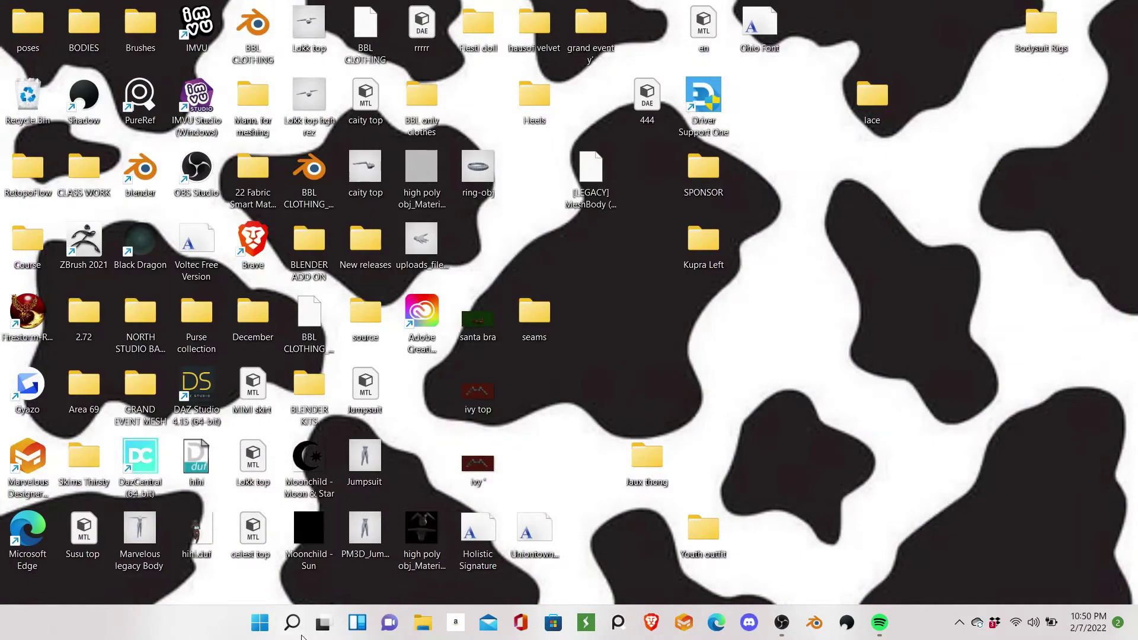
Step: Launch Adobe Substance 3D Painter from the Start menu's Recent list
{"action": "left_click", "coordinate": [260, 623]}
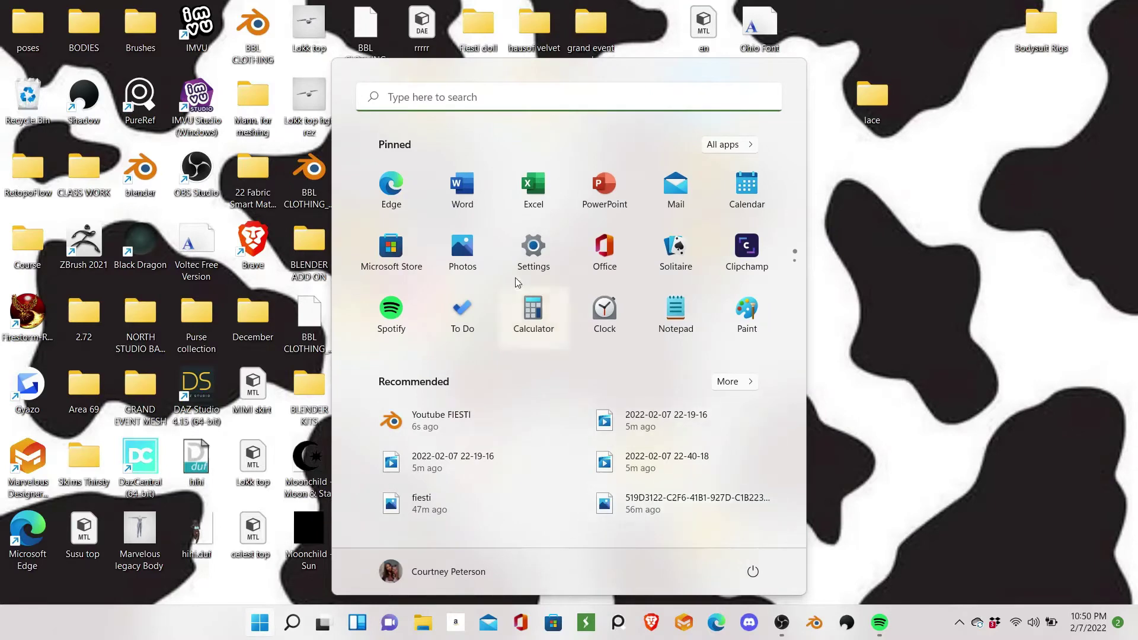
{"action": "left_click", "coordinate": [484, 98]}
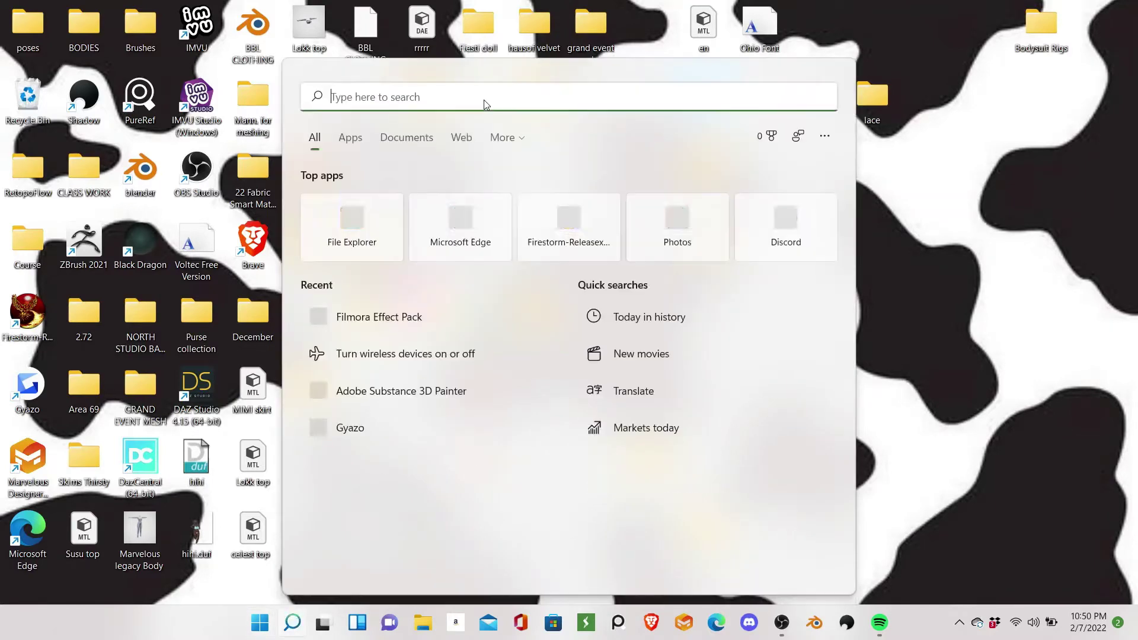
{"action": "left_click", "coordinate": [380, 390]}
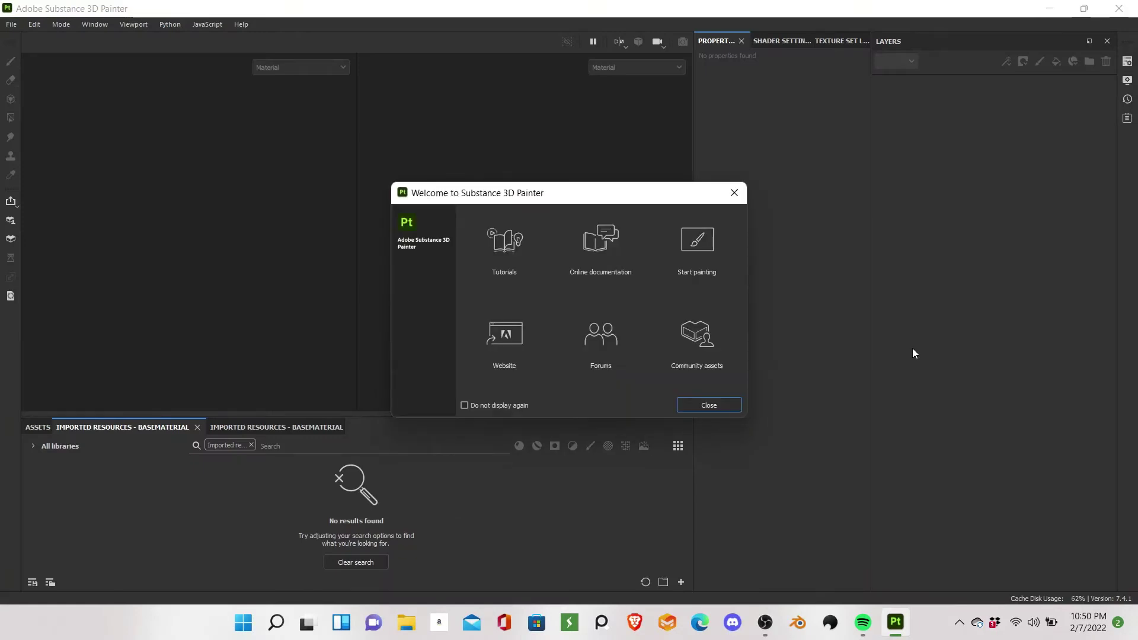
Step: Close the Welcome window and start a new project, browsing for its mesh
{"action": "left_click", "coordinate": [700, 403]}
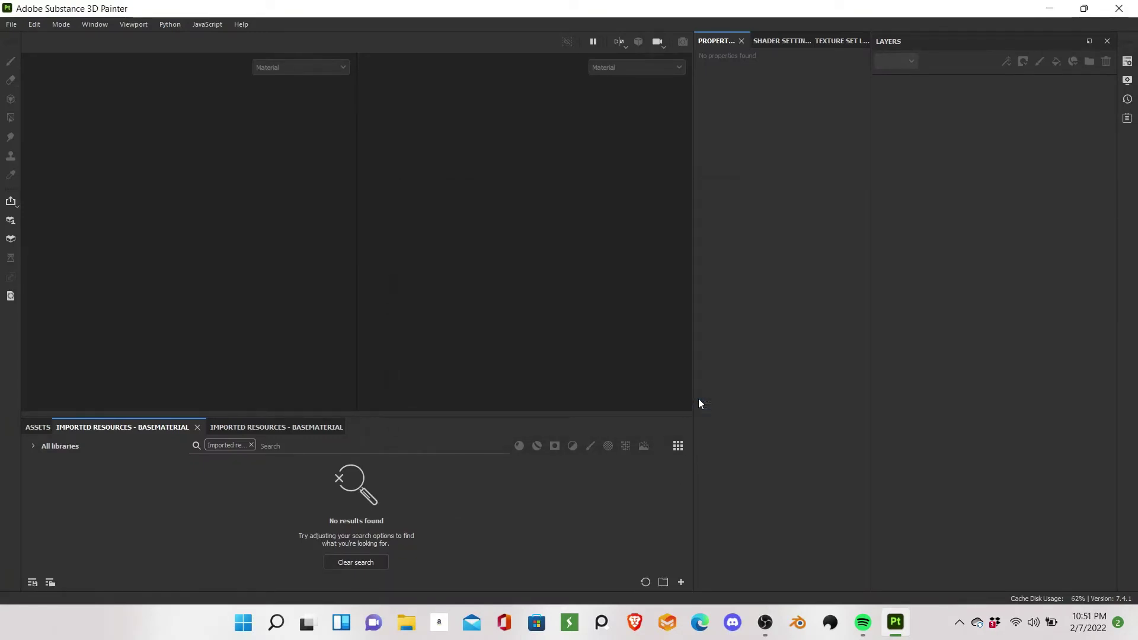
{"action": "left_click", "coordinate": [11, 24]}
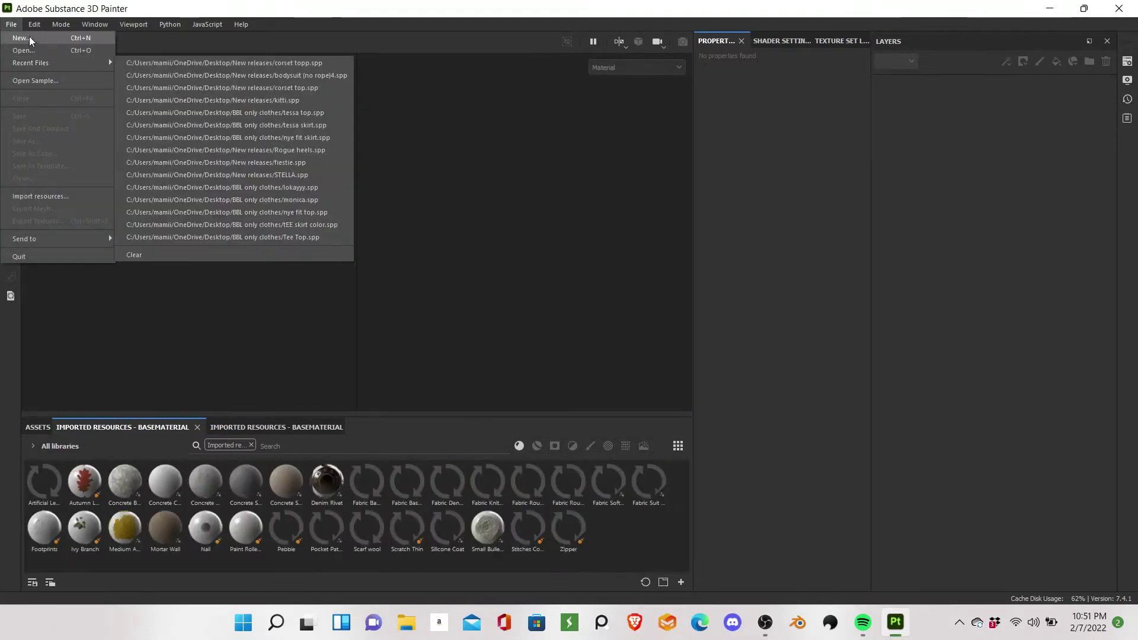
{"action": "left_click", "coordinate": [29, 37]}
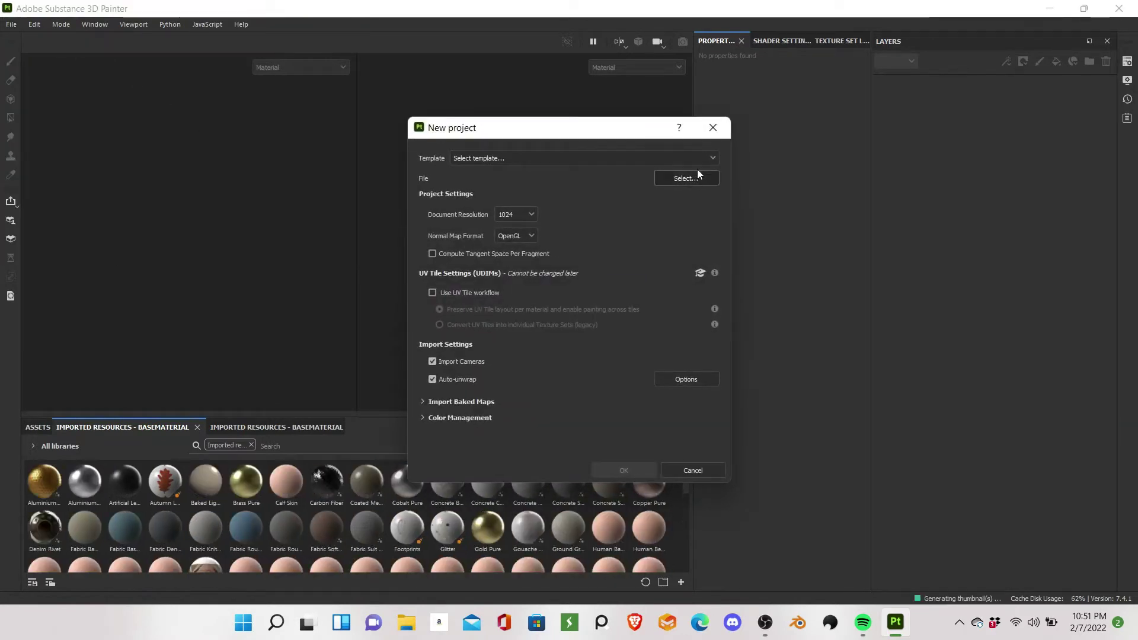
{"action": "left_click", "coordinate": [698, 175]}
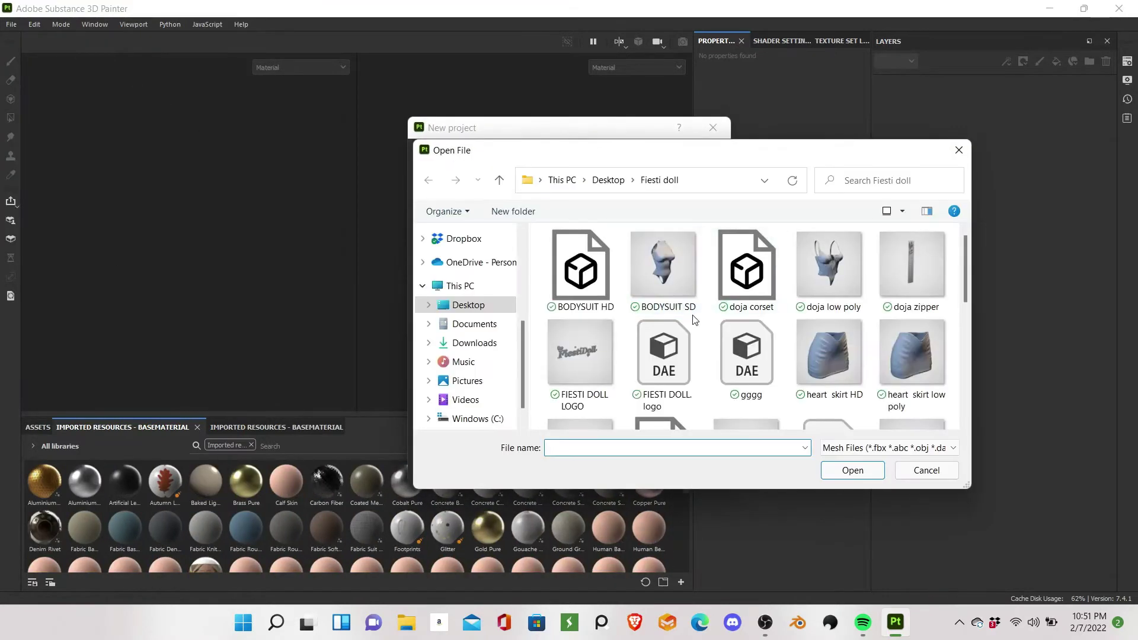
Step: Load Top SD.obj from Fiesti doll as the project mesh and create the project
{"action": "scroll", "coordinate": [695, 320], "scroll_direction": "down", "scroll_amount": 2}
{"action": "scroll", "coordinate": [698, 321], "scroll_direction": "down", "scroll_amount": 5}
{"action": "scroll", "coordinate": [658, 335], "scroll_direction": "down", "scroll_amount": 1}
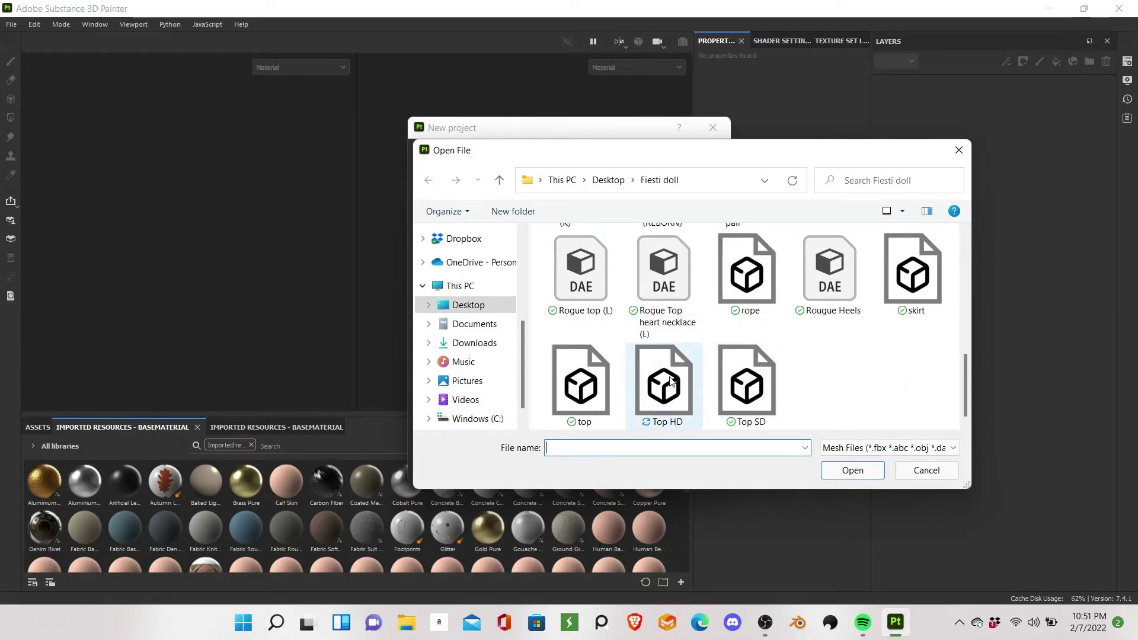
{"action": "left_click", "coordinate": [670, 381]}
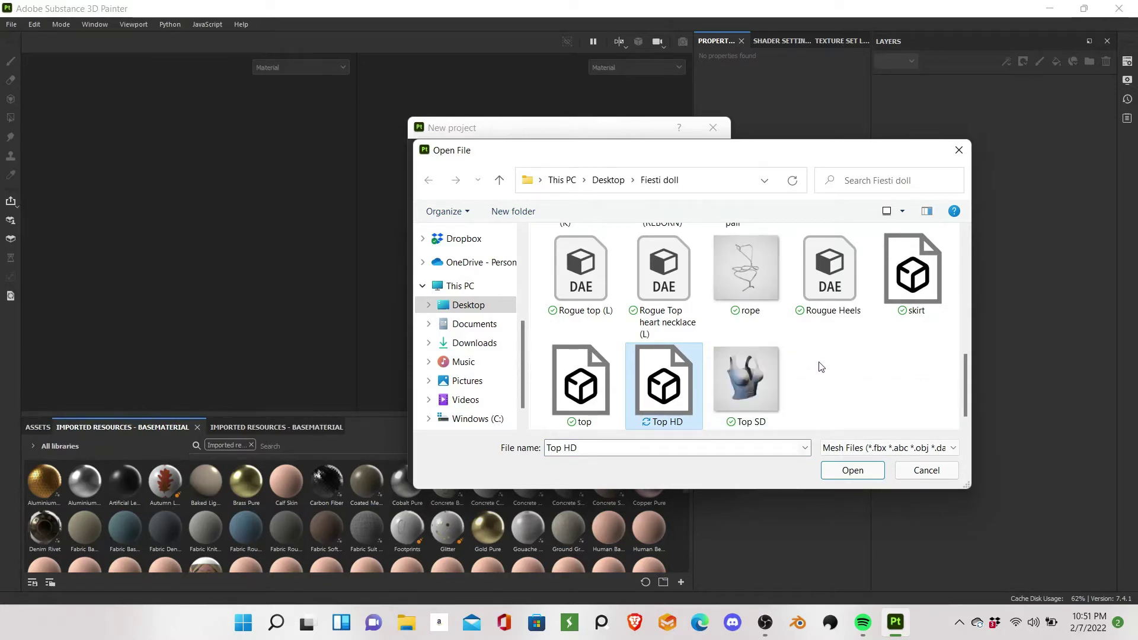
{"action": "left_click", "coordinate": [756, 369]}
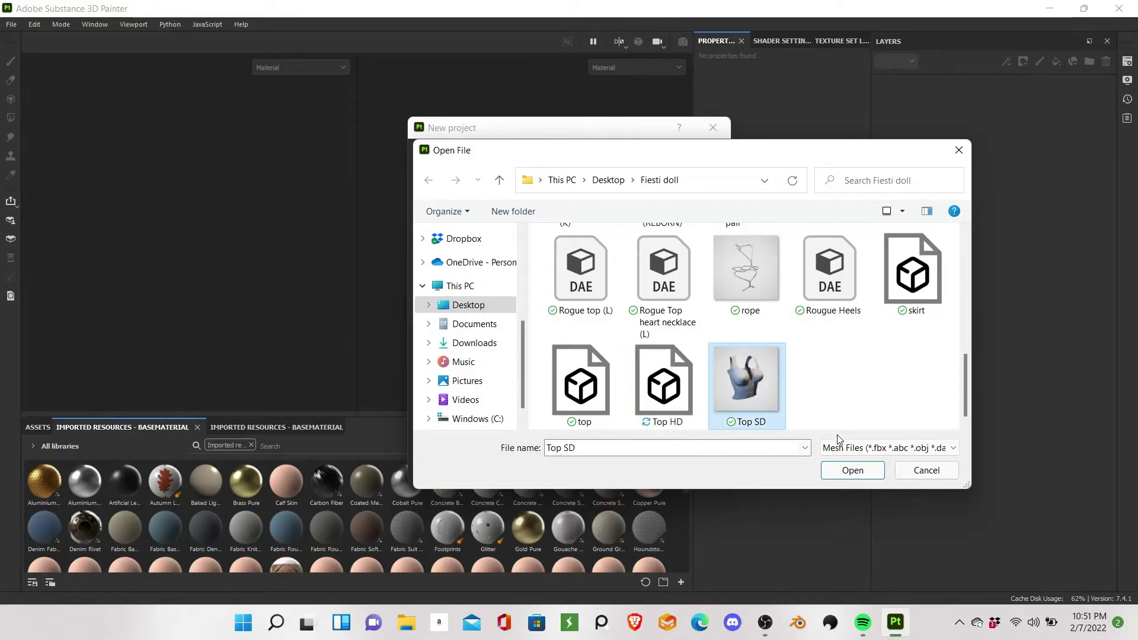
{"action": "left_click", "coordinate": [841, 468]}
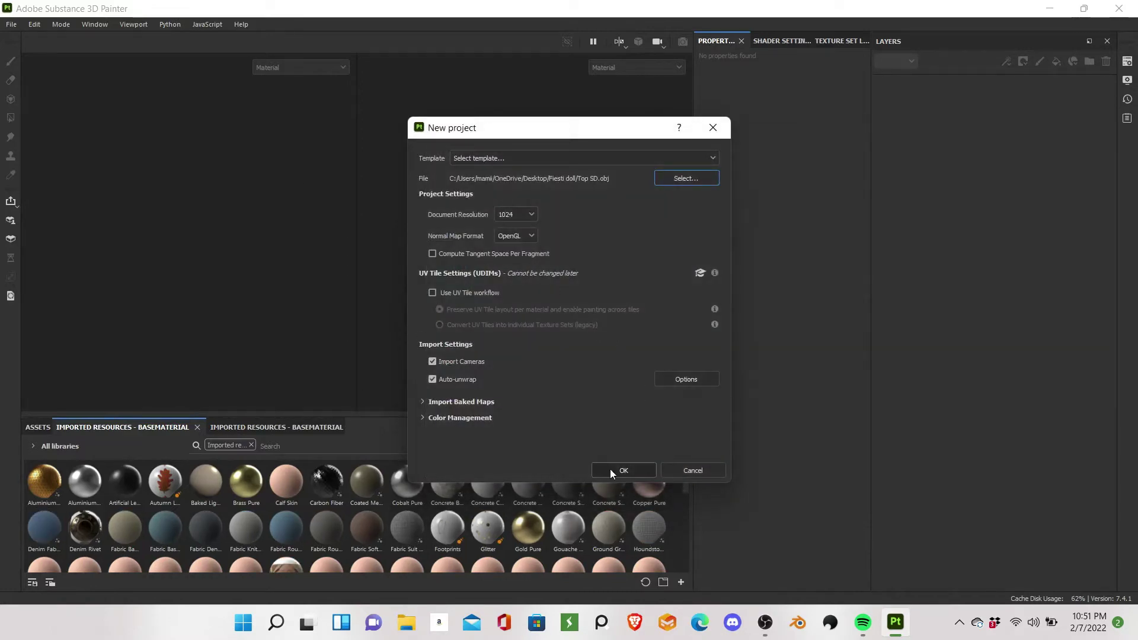
{"action": "left_click", "coordinate": [611, 469]}
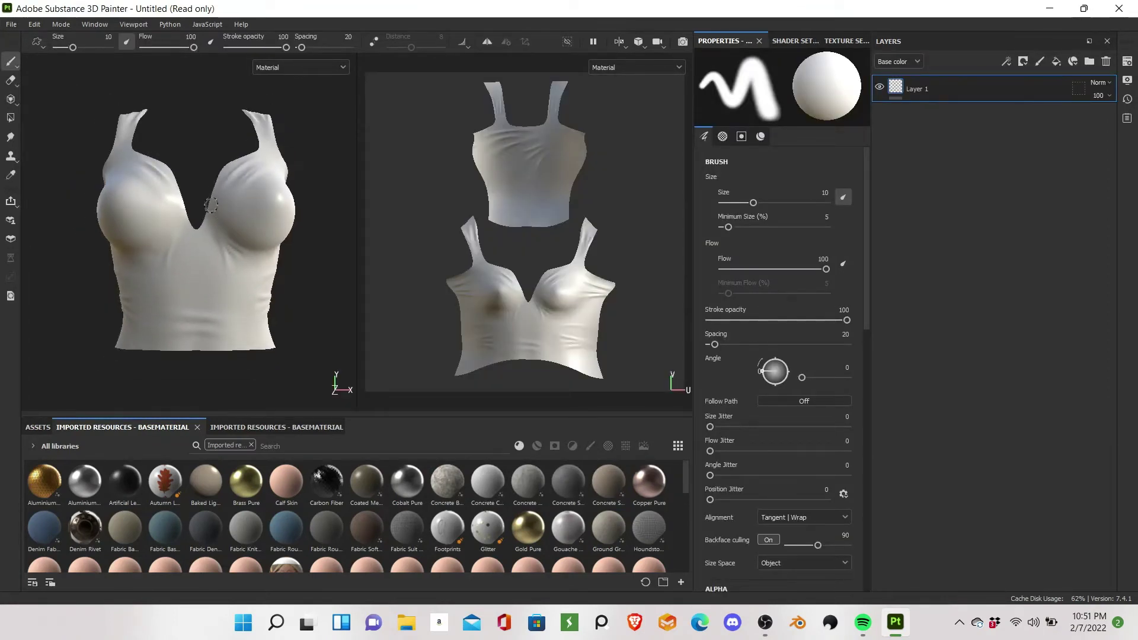
{"action": "key", "text": "super"}
{"action": "key", "text": "super"}
{"action": "left_click_drag", "start_coordinate": [210, 205], "coordinate": [196, 224], "text": "alt"}
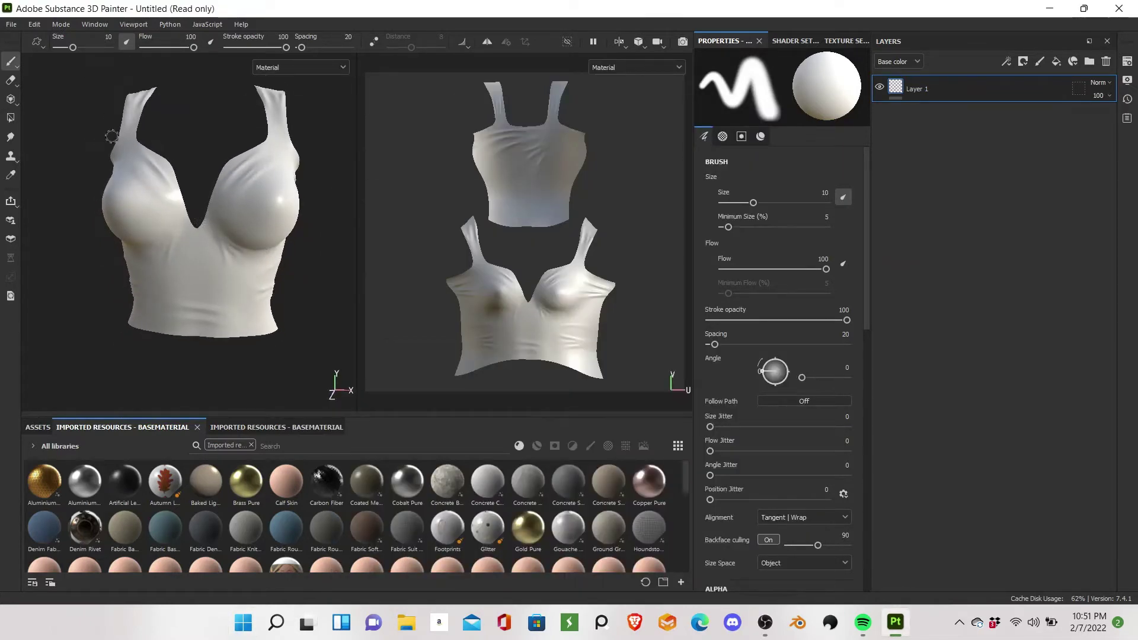
{"action": "left_click", "coordinate": [12, 24]}
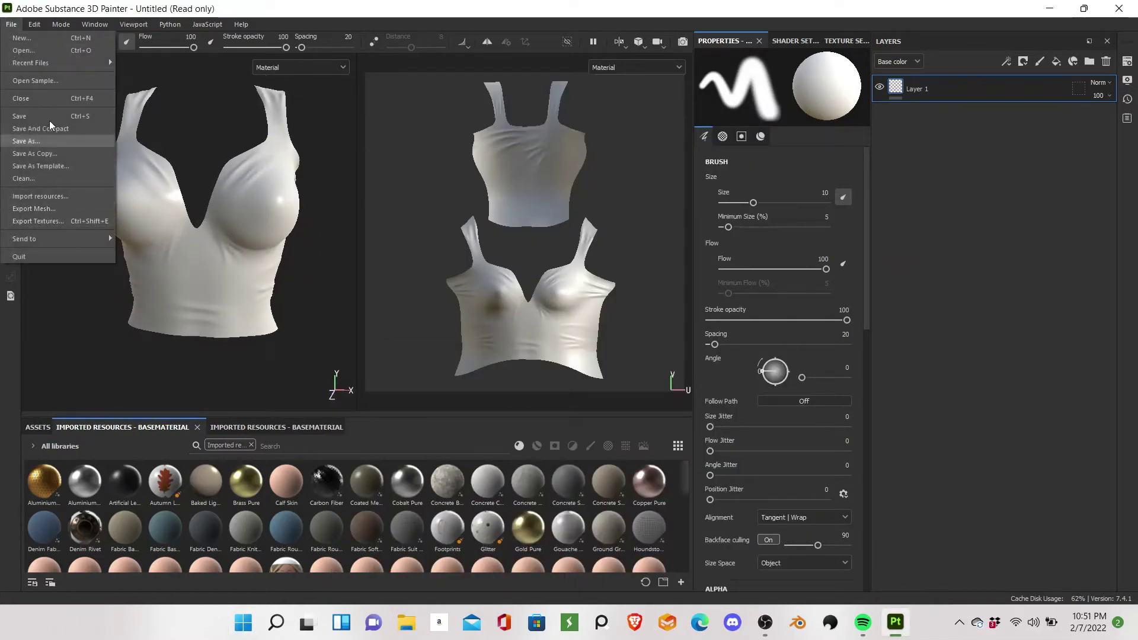
Step: Set bake output size to 1024, add Top HD.obj as high-definition mesh, and bake all maps
{"action": "left_click", "coordinate": [50, 87]}
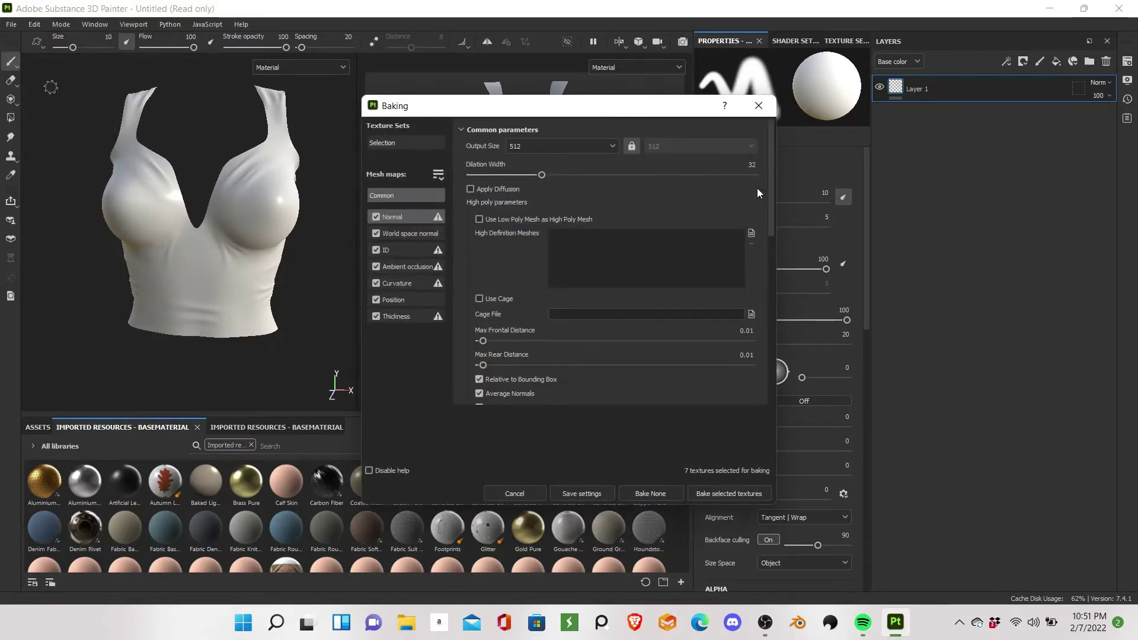
{"action": "left_click", "coordinate": [606, 151]}
{"action": "left_click", "coordinate": [579, 222]}
{"action": "left_click", "coordinate": [751, 233]}
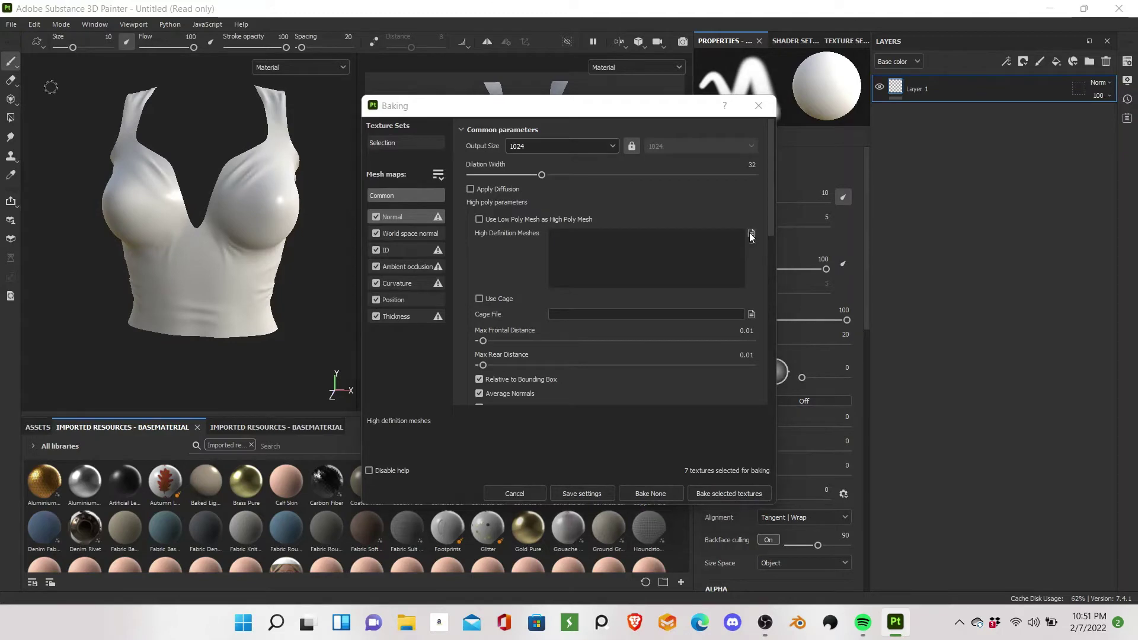
{"action": "scroll", "coordinate": [666, 332], "scroll_direction": "down", "scroll_amount": 3}
{"action": "left_click", "coordinate": [617, 361]}
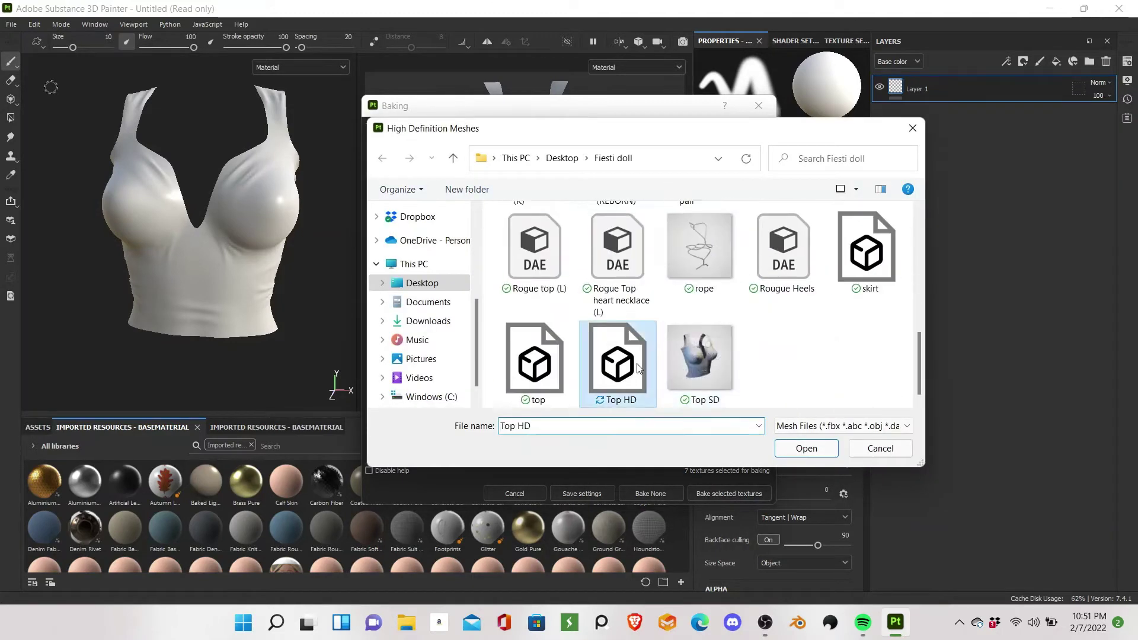
{"action": "left_click", "coordinate": [806, 448]}
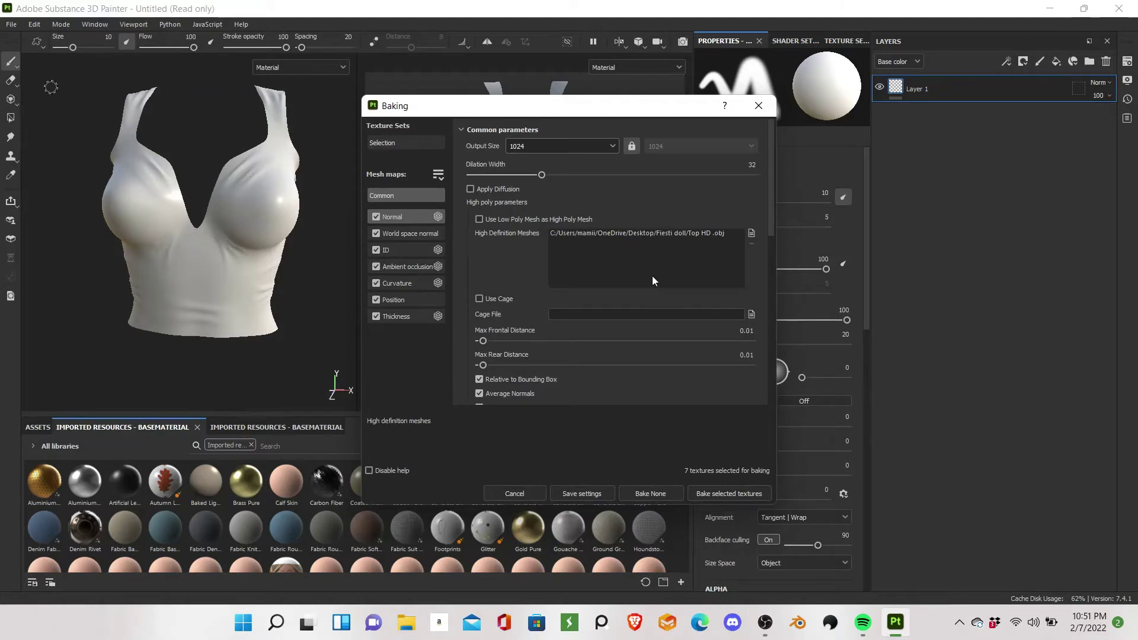
{"action": "left_click", "coordinate": [726, 496]}
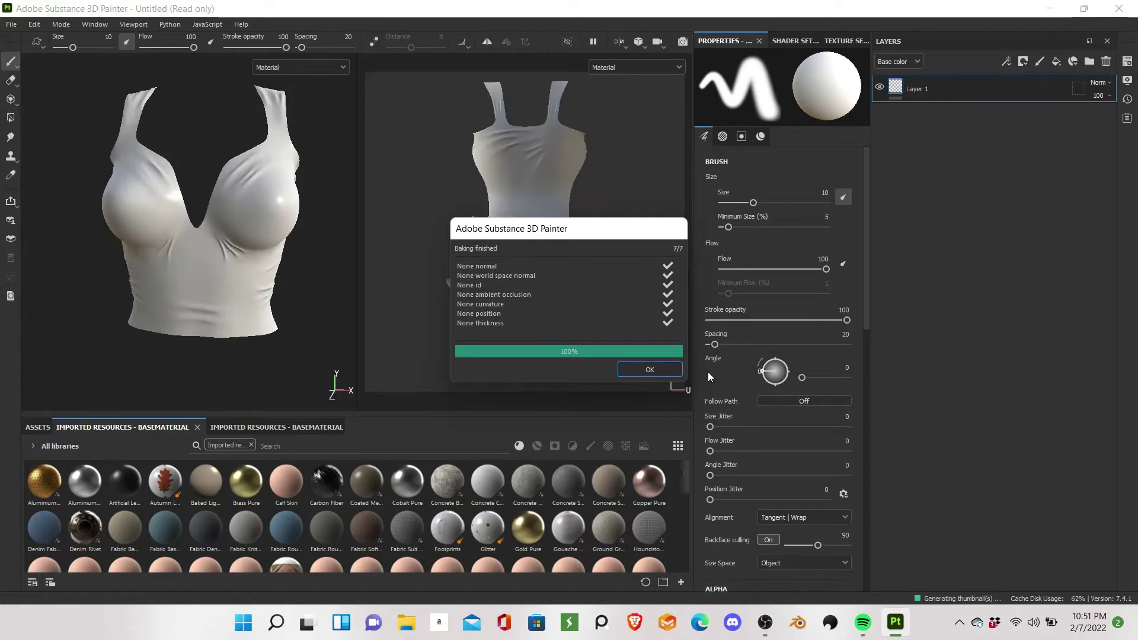
{"action": "left_click", "coordinate": [650, 369]}
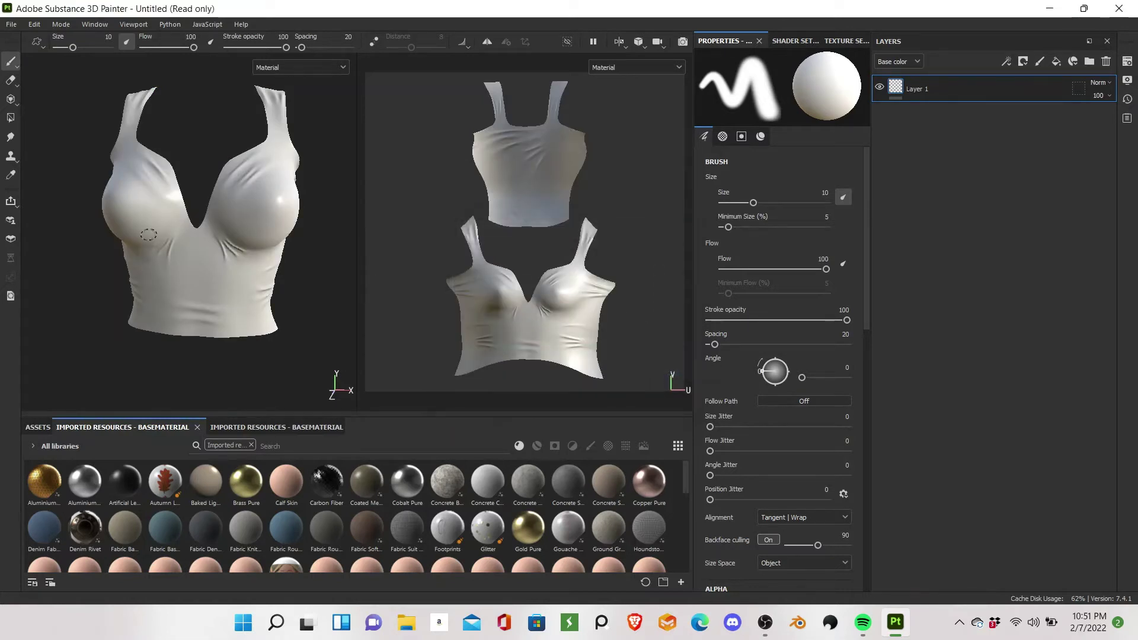
Step: Give Fill layer 1 a very dark red, near-black base colour over the whole top
{"action": "left_click_drag", "start_coordinate": [172, 215], "coordinate": [656, 195], "text": "alt"}
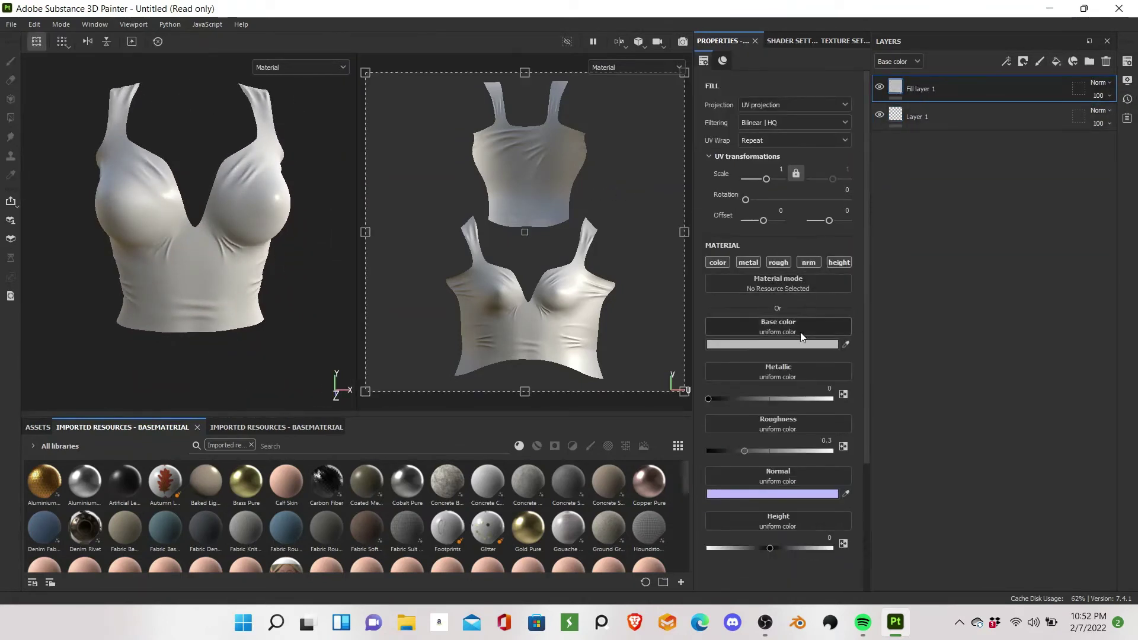
{"action": "left_click", "coordinate": [801, 342]}
{"action": "left_click_drag", "start_coordinate": [883, 383], "coordinate": [916, 496]}
{"action": "left_click", "coordinate": [953, 355]}
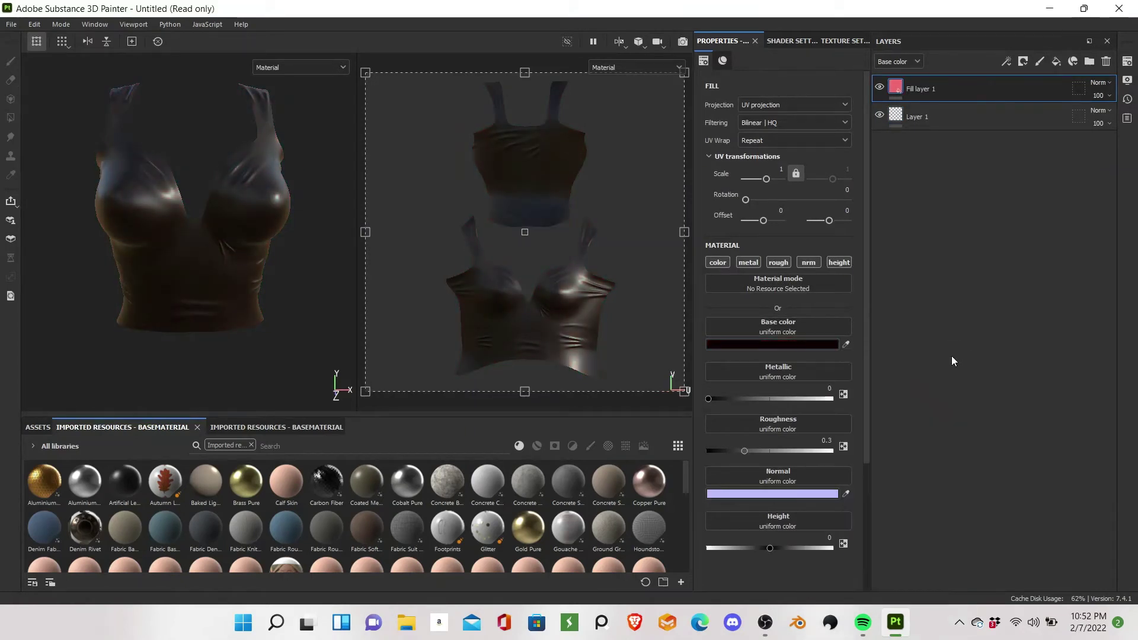
{"action": "left_click", "coordinate": [990, 117]}
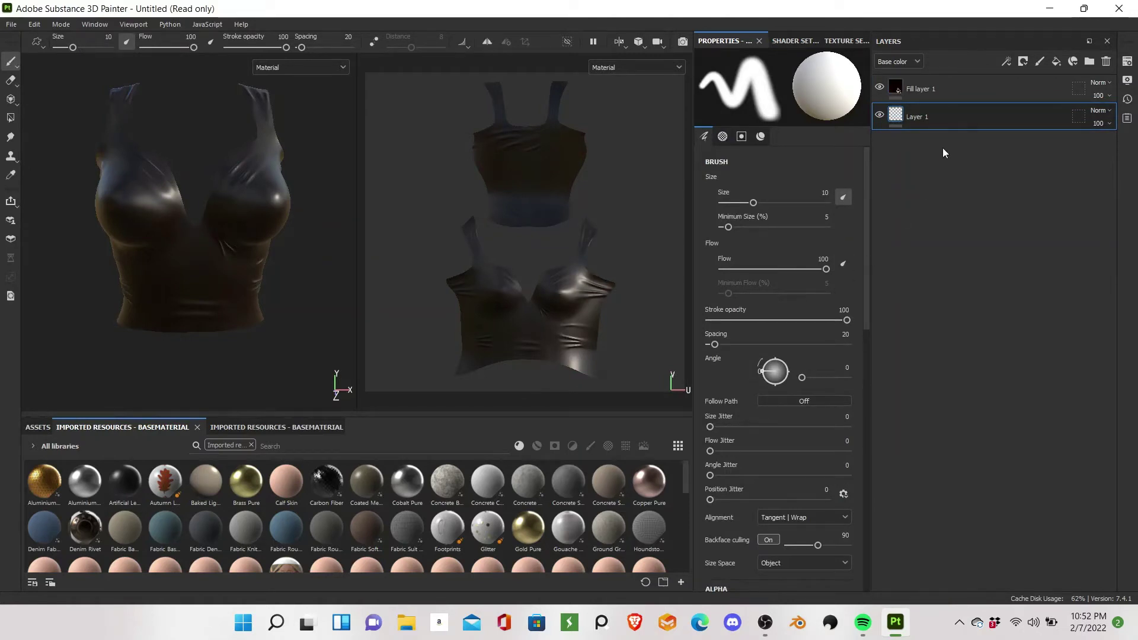
{"action": "left_click", "coordinate": [954, 87]}
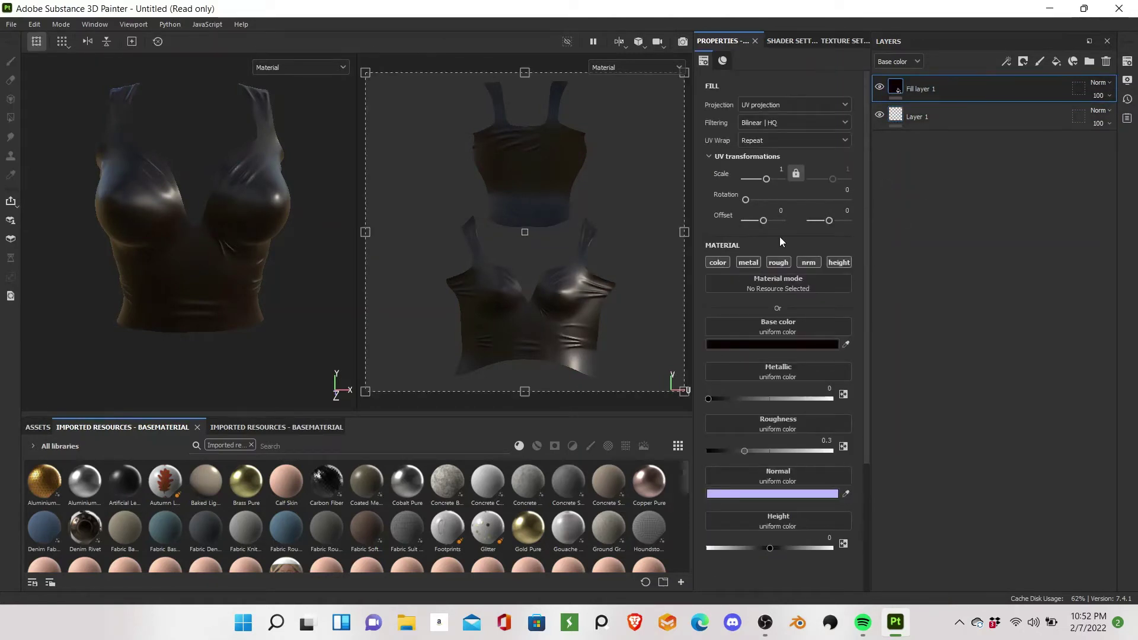
Step: Set the main shader to AO Intensity 1, Ultra (256 spp) quality and Emissive Intensity 7.44
{"action": "scroll", "coordinate": [794, 267], "scroll_direction": "up", "scroll_amount": 3}
{"action": "left_click", "coordinate": [794, 40]}
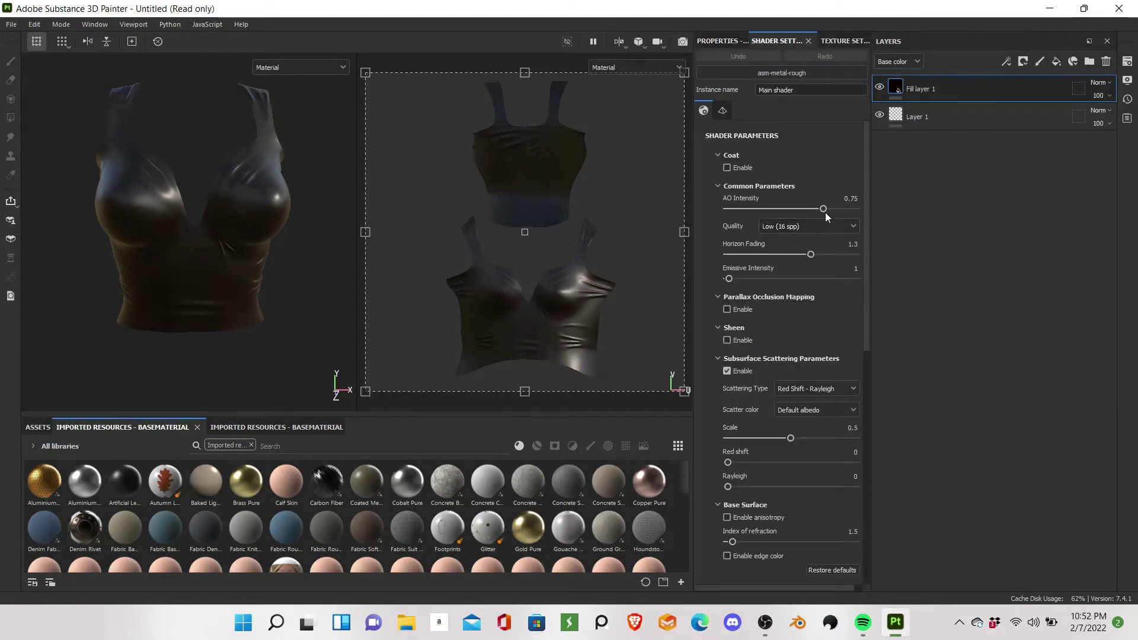
{"action": "left_click_drag", "start_coordinate": [825, 211], "coordinate": [826, 208]}
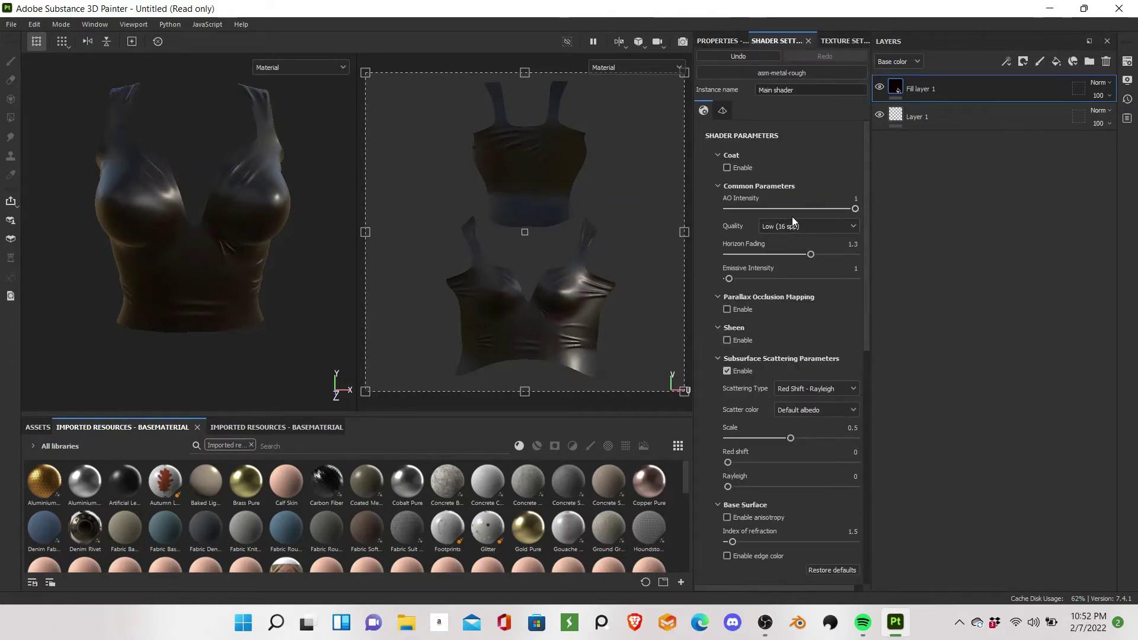
{"action": "left_click", "coordinate": [782, 229]}
{"action": "left_click", "coordinate": [790, 303]}
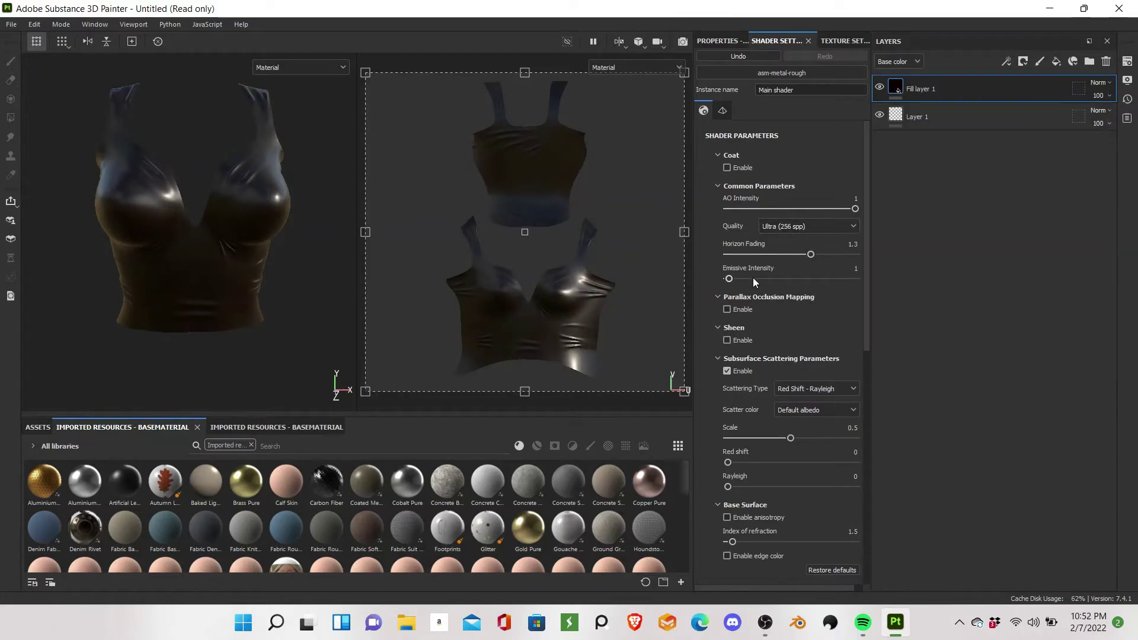
{"action": "left_click_drag", "start_coordinate": [752, 277], "coordinate": [774, 278]}
{"action": "scroll", "coordinate": [763, 348], "scroll_direction": "down", "scroll_amount": 2}
{"action": "scroll", "coordinate": [816, 361], "scroll_direction": "down", "scroll_amount": 2}
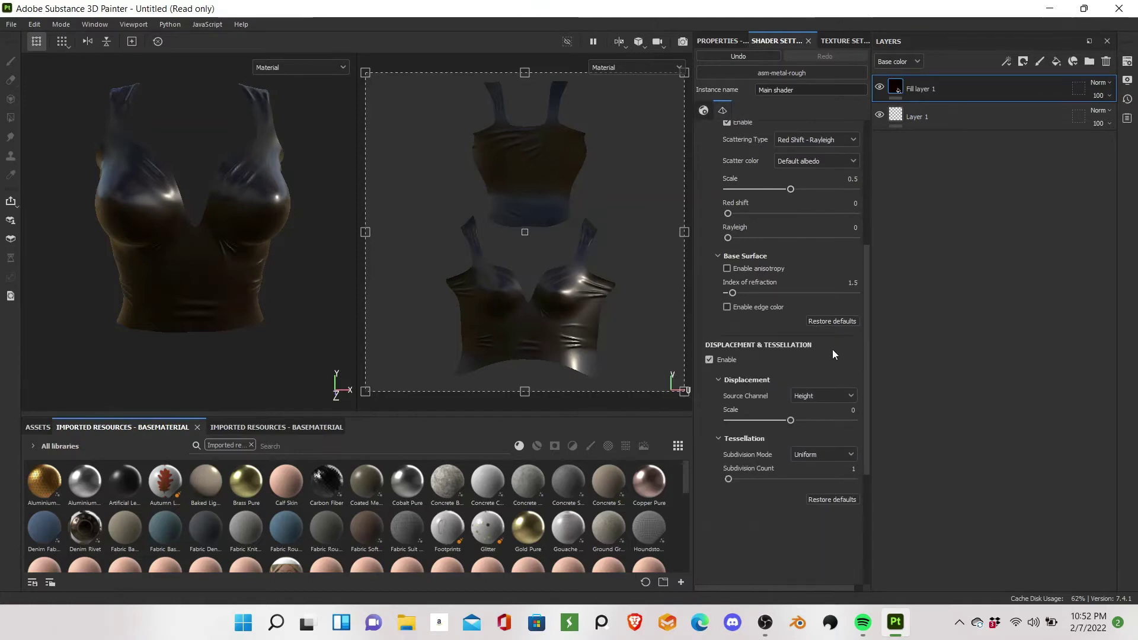
{"action": "scroll", "coordinate": [832, 354], "scroll_direction": "up", "scroll_amount": 4}
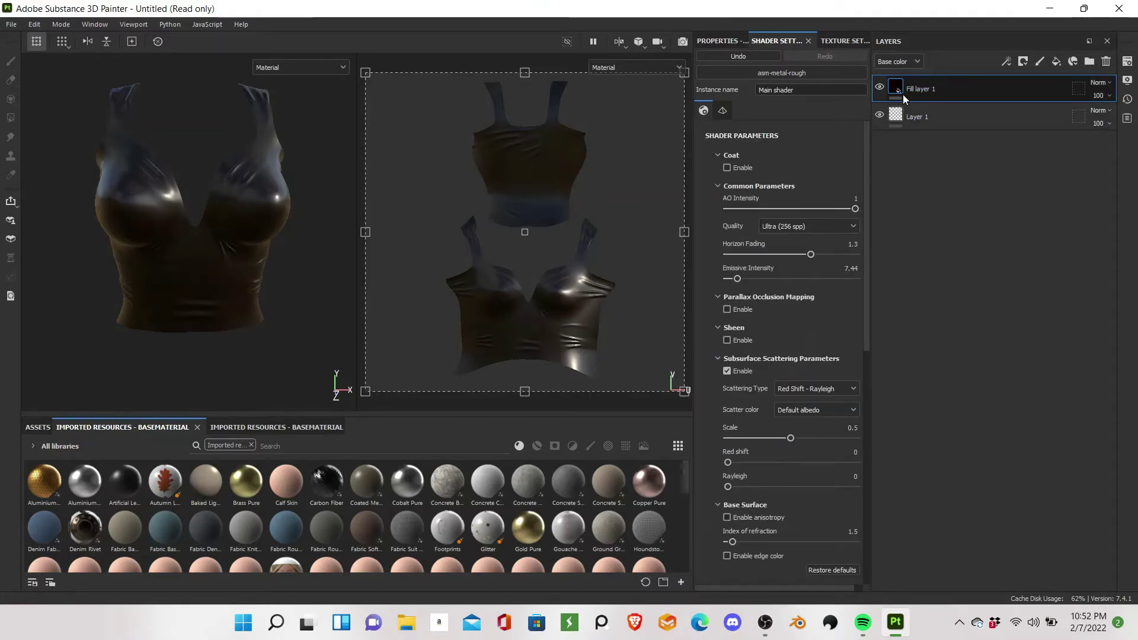
Step: Set Fill layer 1's Metallic and Roughness both to 1
{"action": "left_click", "coordinate": [726, 42]}
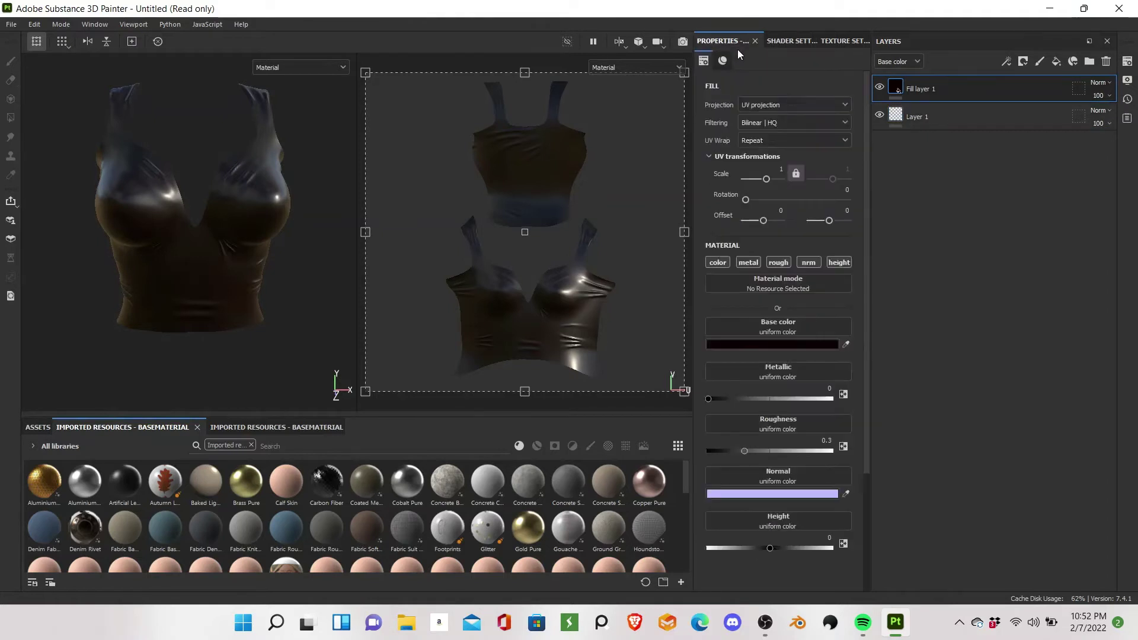
{"action": "left_click", "coordinate": [802, 344]}
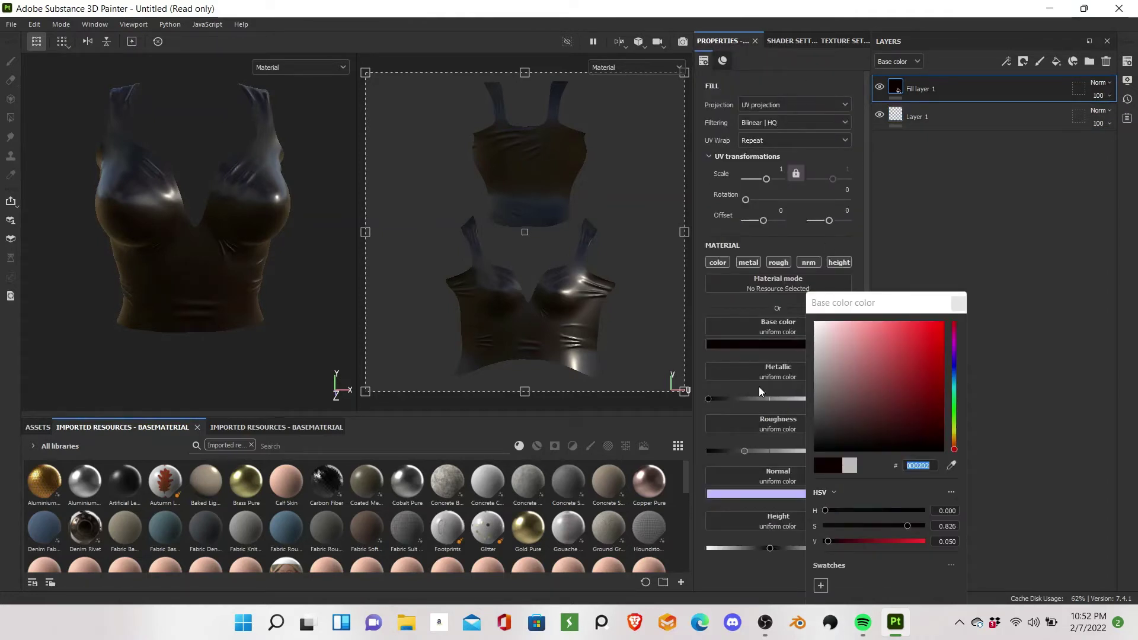
{"action": "left_click_drag", "start_coordinate": [756, 398], "coordinate": [833, 403]}
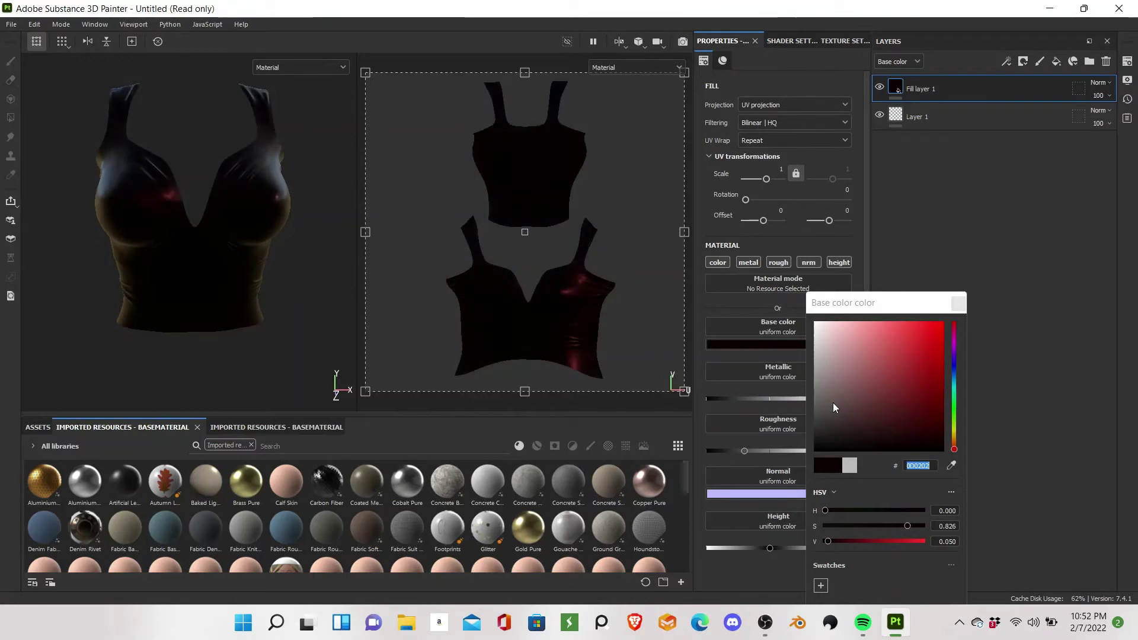
{"action": "left_click", "coordinate": [958, 305]}
{"action": "left_click_drag", "start_coordinate": [777, 449], "coordinate": [833, 448]}
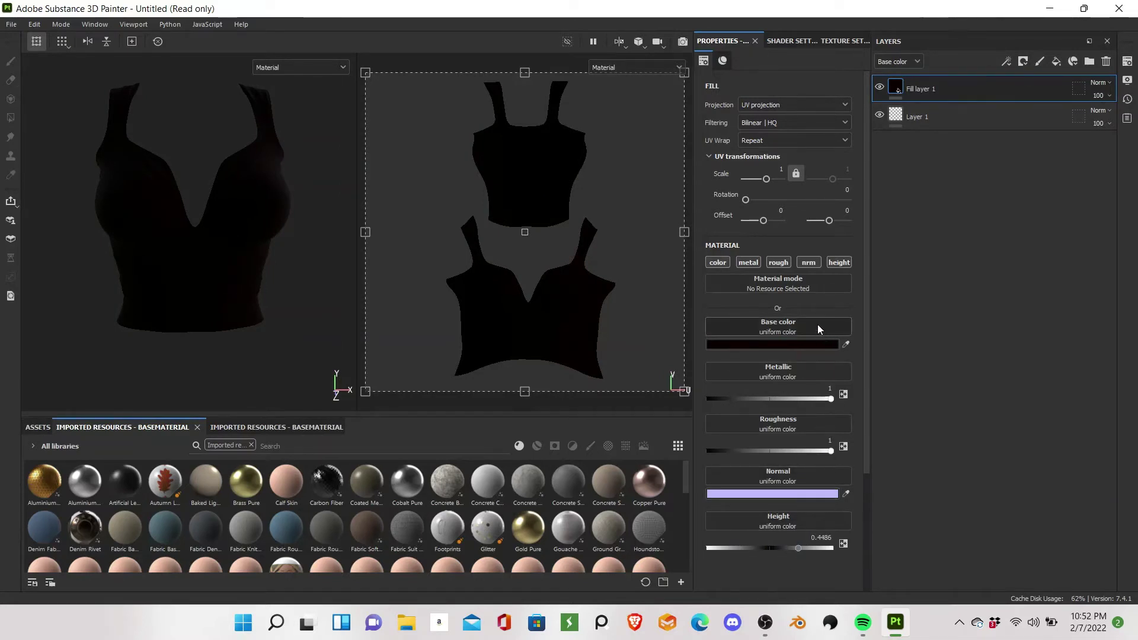
Step: Try the braided knit resource 18 as the base colour texture, then remove it
{"action": "left_click", "coordinate": [801, 345]}
{"action": "left_click", "coordinate": [780, 323]}
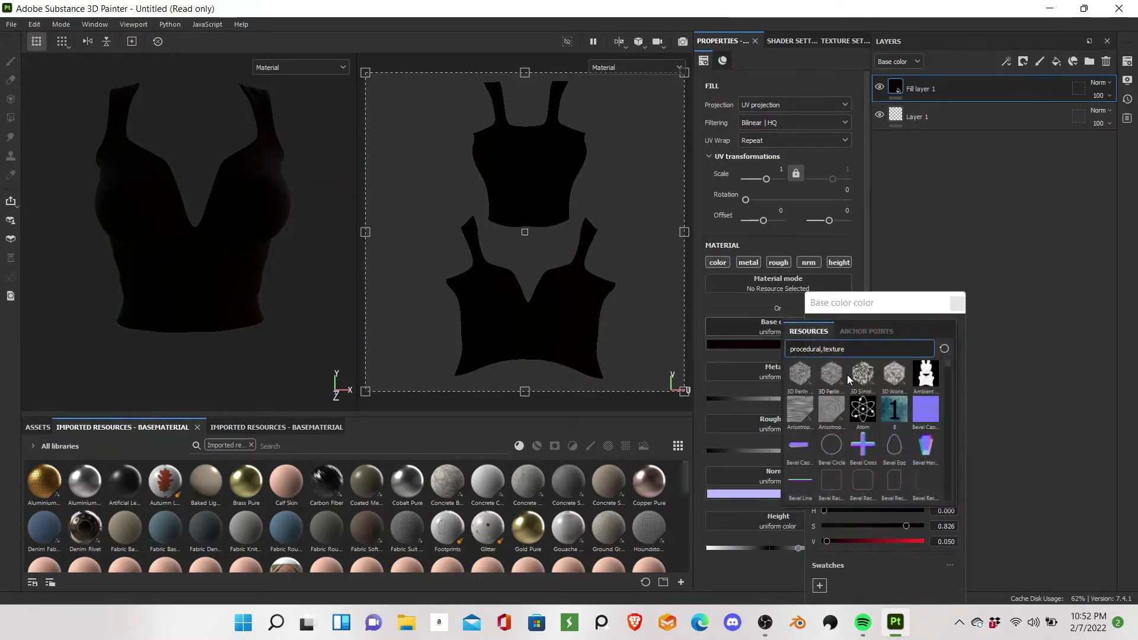
{"action": "key", "text": "BackSpace"}
{"action": "key", "text": "BackSpace"}
{"action": "key", "text": "BackSpace"}
{"action": "key", "text": "BackSpace"}
{"action": "key", "text": "BackSpace"}
{"action": "key", "text": "BackSpace"}
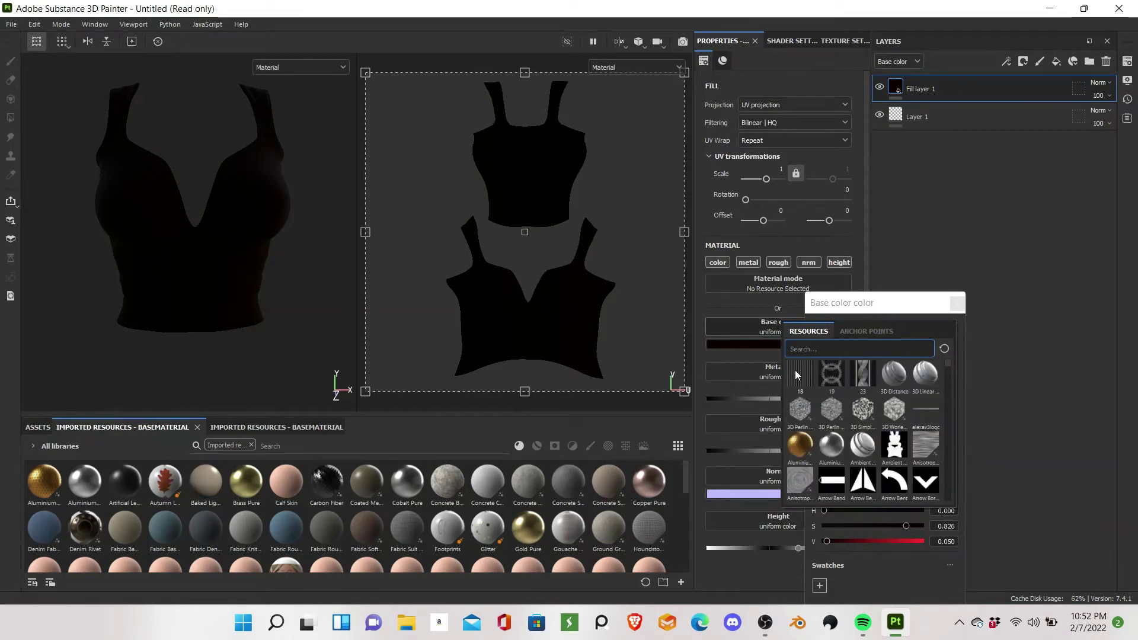
{"action": "left_click", "coordinate": [795, 369]}
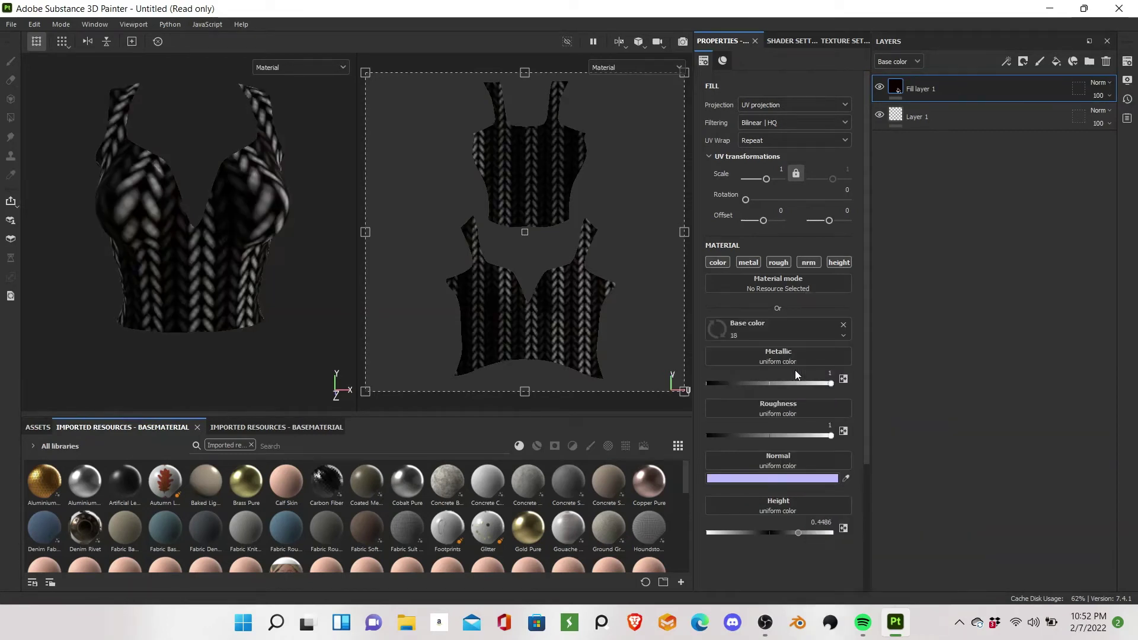
{"action": "left_click", "coordinate": [843, 325]}
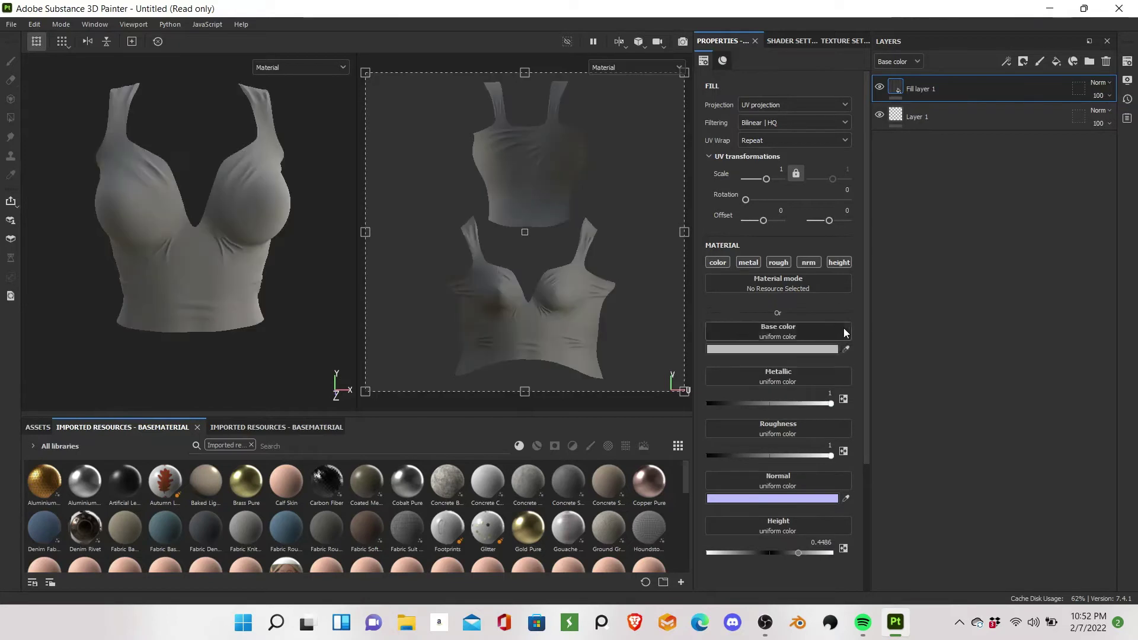
Step: Set Fill layer 1's base colour to near-black dark red 160B0B
{"action": "left_click", "coordinate": [802, 345]}
{"action": "left_click", "coordinate": [876, 388]}
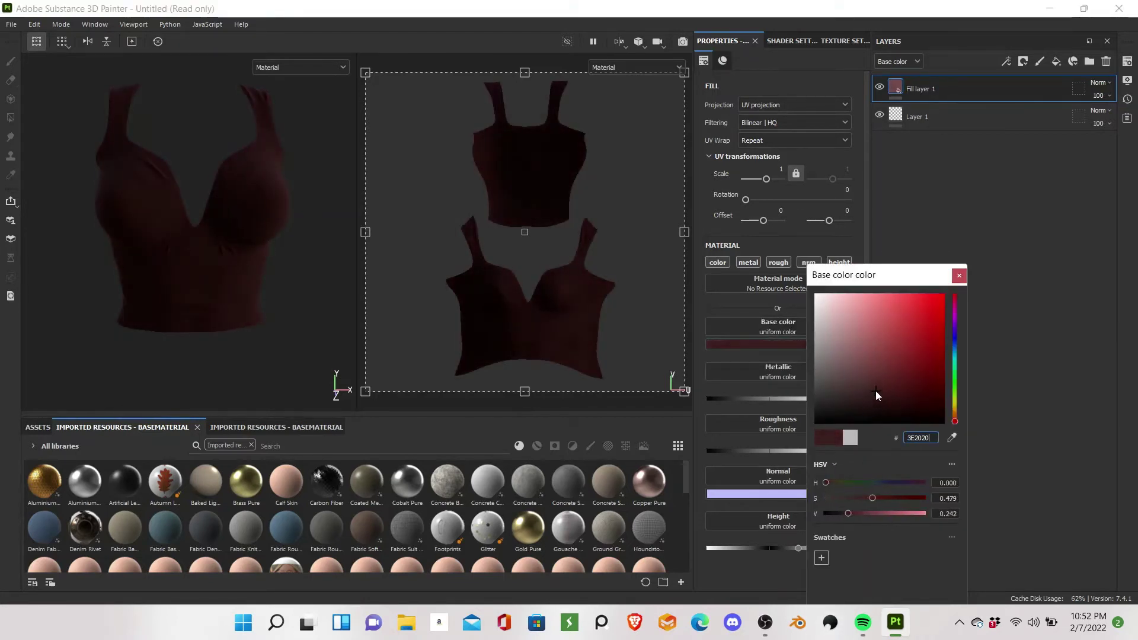
{"action": "left_click_drag", "start_coordinate": [875, 390], "coordinate": [881, 410]}
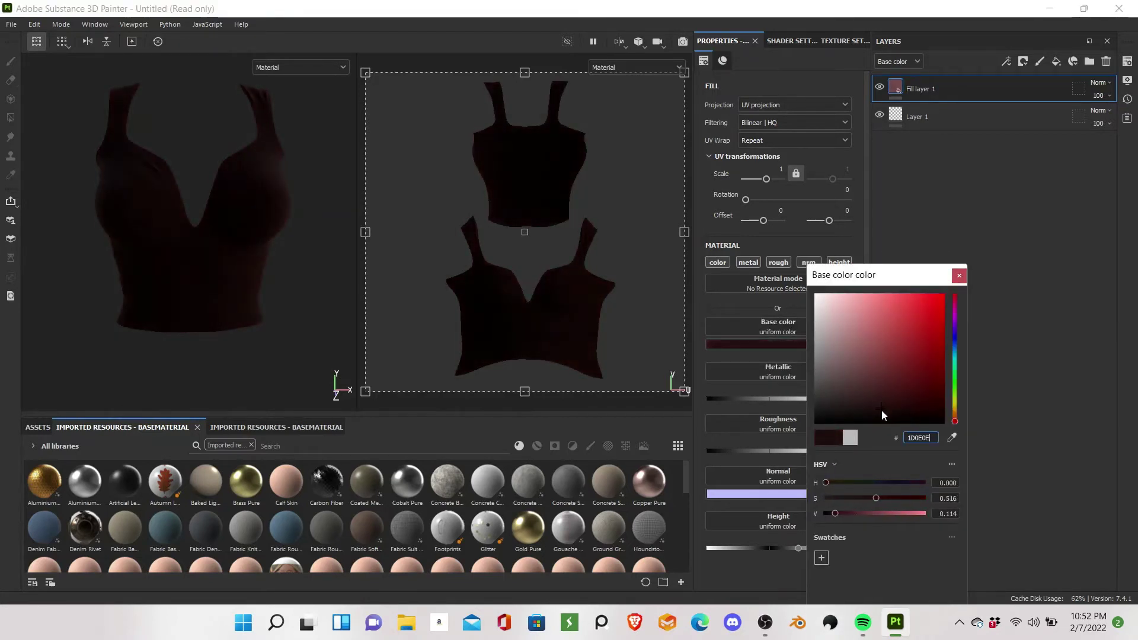
{"action": "left_click", "coordinate": [956, 122]}
{"action": "left_click", "coordinate": [969, 79]}
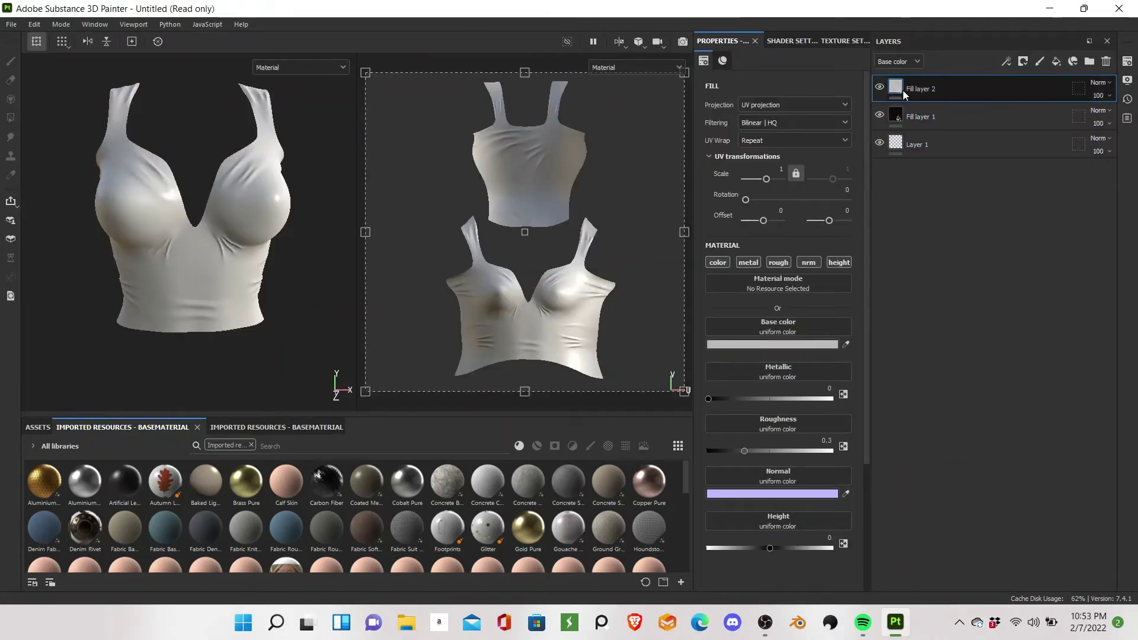
Step: Add Fill layer 2 using Ambient Occlusion as base colour, beneath Fill layer 1
{"action": "left_click", "coordinate": [794, 327]}
{"action": "left_click", "coordinate": [914, 455]}
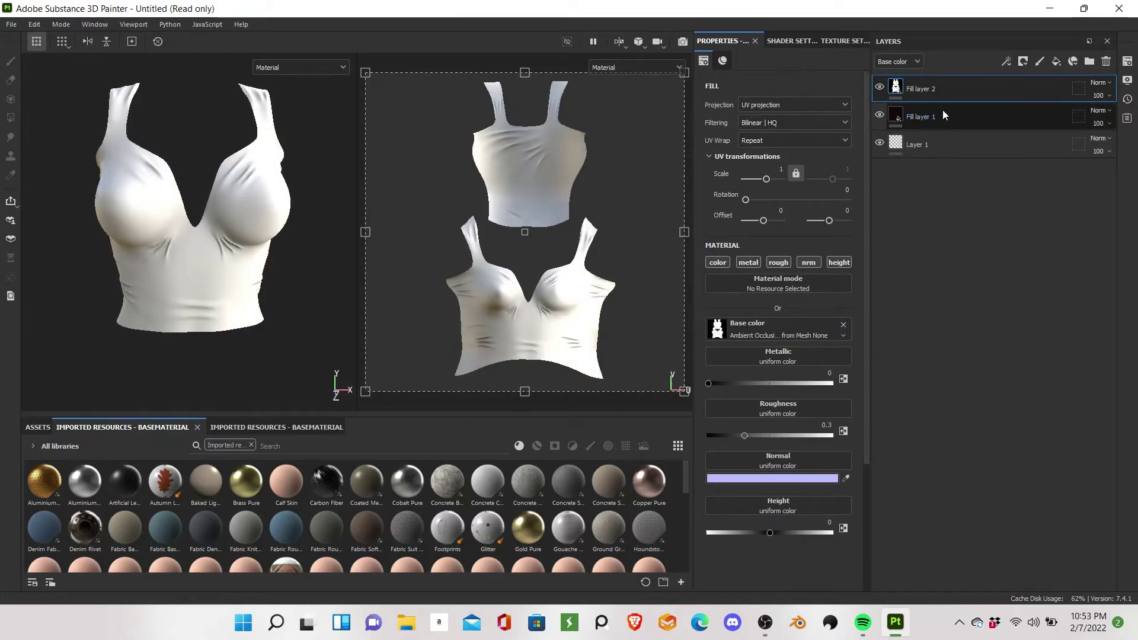
{"action": "left_click_drag", "start_coordinate": [944, 115], "coordinate": [962, 75]}
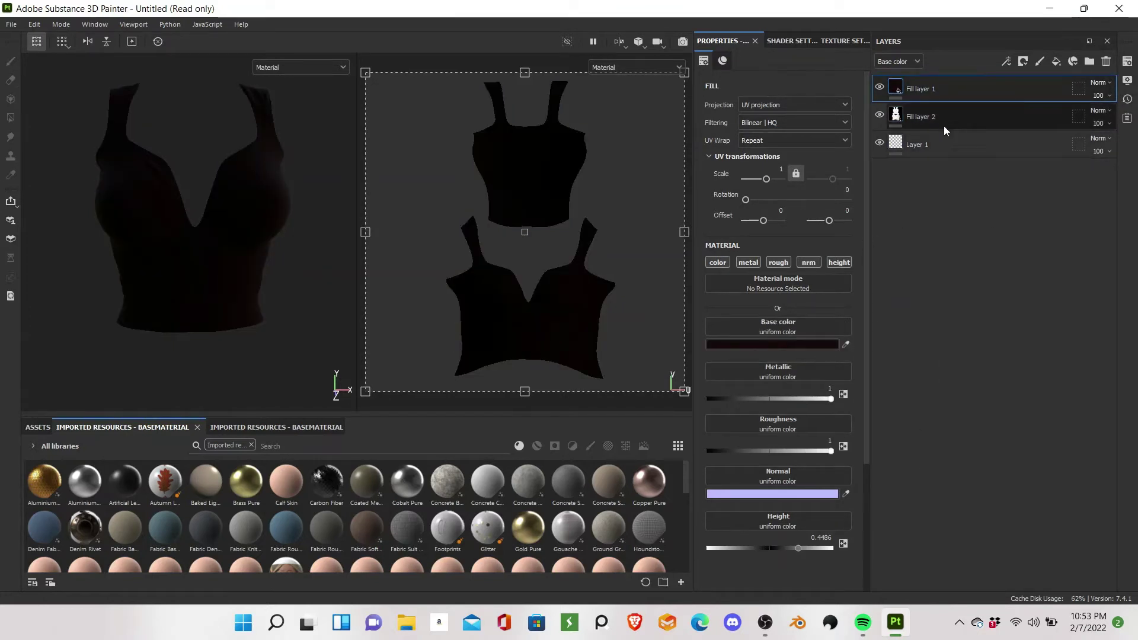
Step: Lighten Fill layer 1's base colour to greyish brown 666161 and check the model
{"action": "left_click", "coordinate": [802, 348]}
{"action": "left_click_drag", "start_coordinate": [831, 369], "coordinate": [822, 344]}
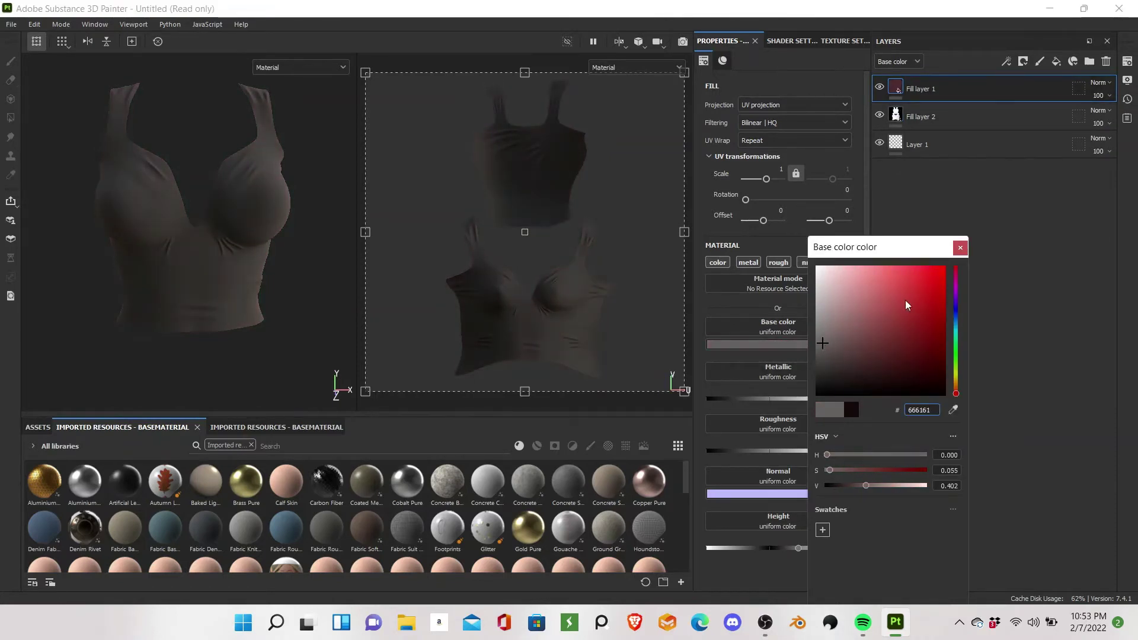
{"action": "left_click", "coordinate": [960, 247]}
{"action": "mouse_move", "coordinate": [229, 271]}
{"action": "left_mouse_down", "text": "alt"}
{"action": "mouse_move", "coordinate": [56, 267]}
{"action": "mouse_move", "coordinate": [115, 274]}
{"action": "mouse_move", "coordinate": [457, 246]}
{"action": "mouse_move", "coordinate": [603, 260]}
{"action": "left_mouse_up", "text": "alt"}
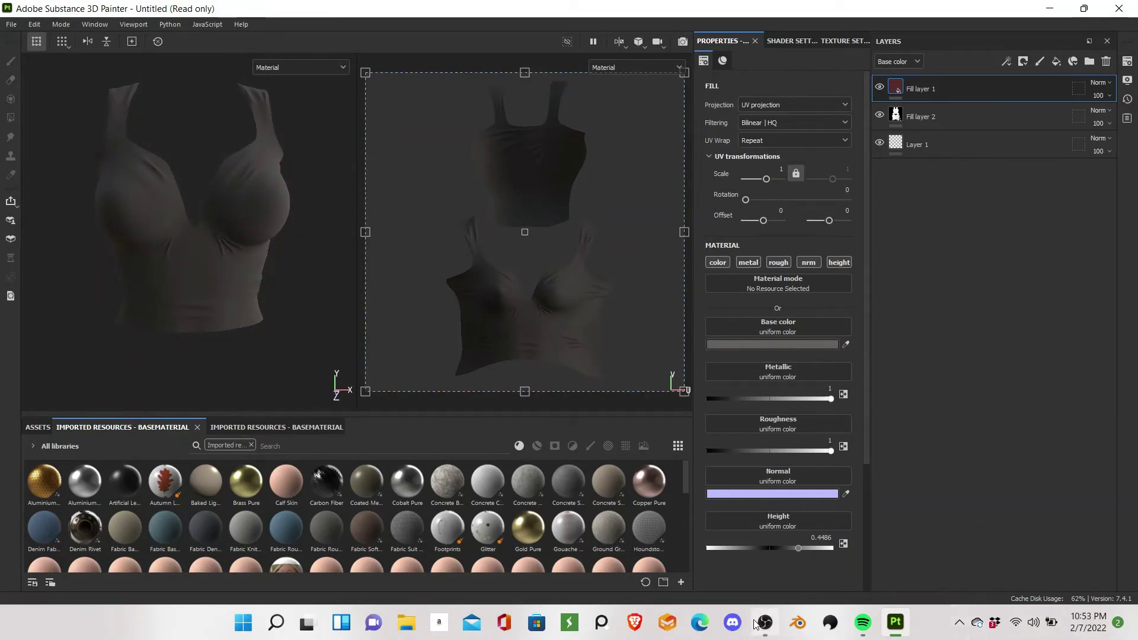
{"action": "left_click", "coordinate": [773, 619]}
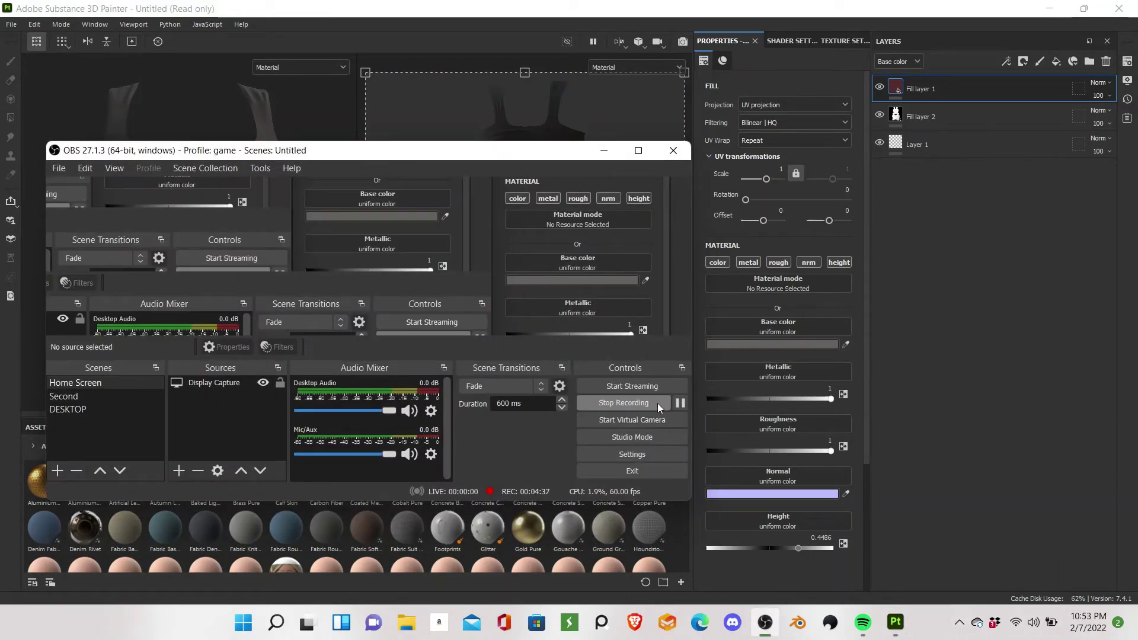
Step: Switch Blender to the Shading workspace and zoom in on the figure
{"action": "left_click", "coordinate": [657, 403]}
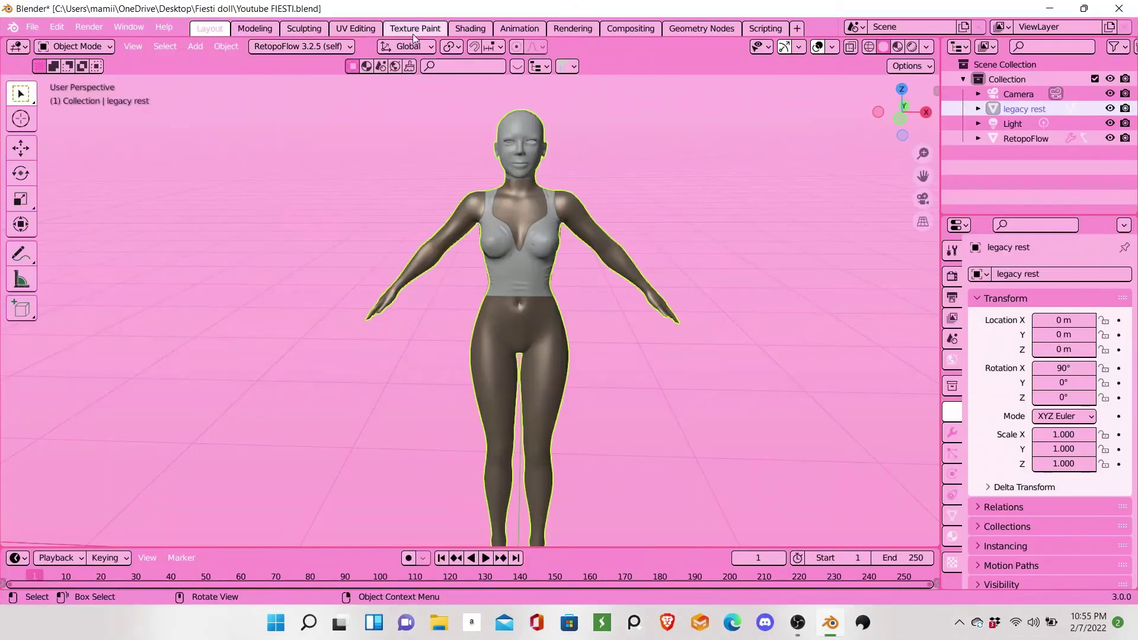
{"action": "left_click", "coordinate": [470, 30]}
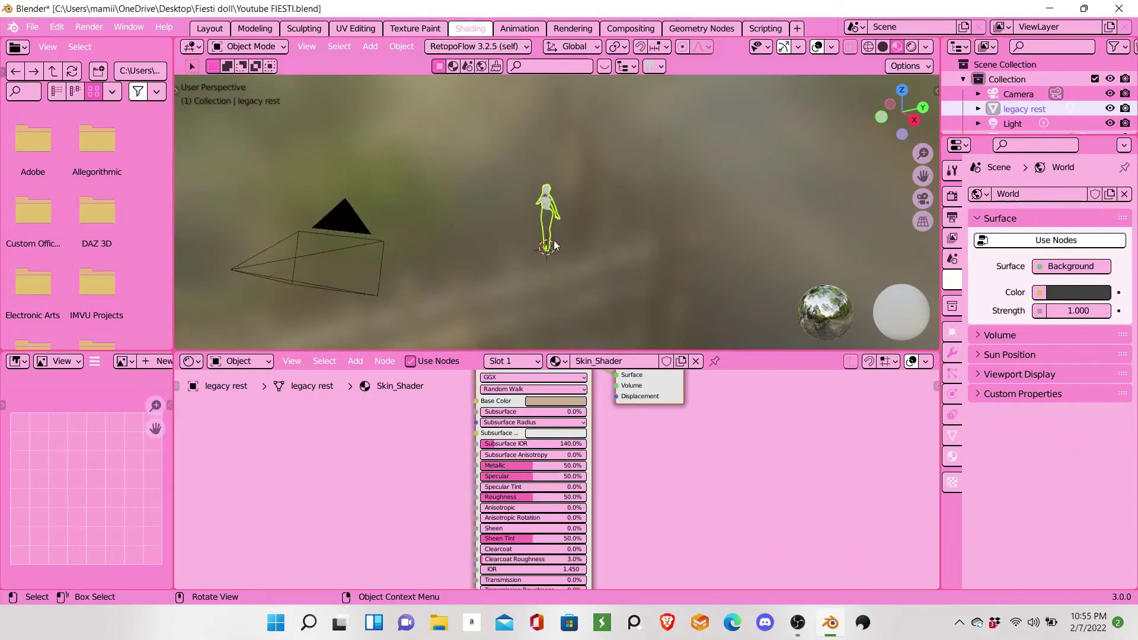
{"action": "scroll", "coordinate": [661, 228], "scroll_direction": "up", "scroll_amount": 2}
{"action": "scroll", "coordinate": [648, 236], "scroll_direction": "up", "scroll_amount": 2}
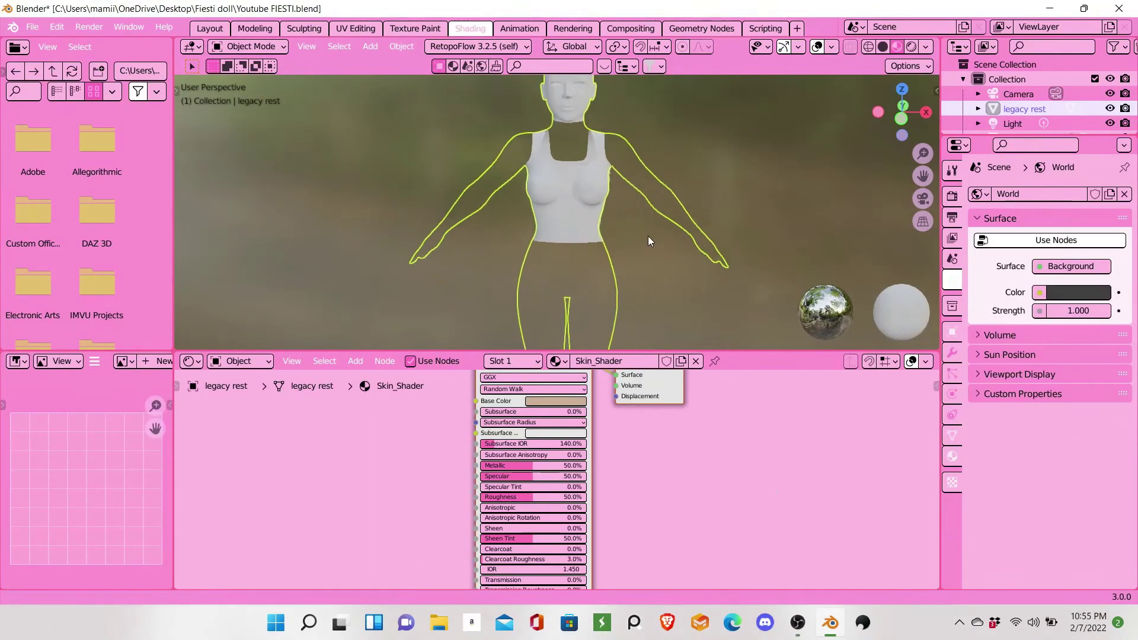
{"action": "scroll", "coordinate": [593, 221], "scroll_direction": "up", "scroll_amount": 2}
{"action": "scroll", "coordinate": [610, 218], "scroll_direction": "up", "scroll_amount": 1}
{"action": "mouse_move", "coordinate": [611, 218]}
{"action": "middle_mouse_down"}
{"action": "mouse_move", "coordinate": [624, 221]}
{"action": "mouse_move", "coordinate": [615, 219]}
{"action": "middle_mouse_up"}
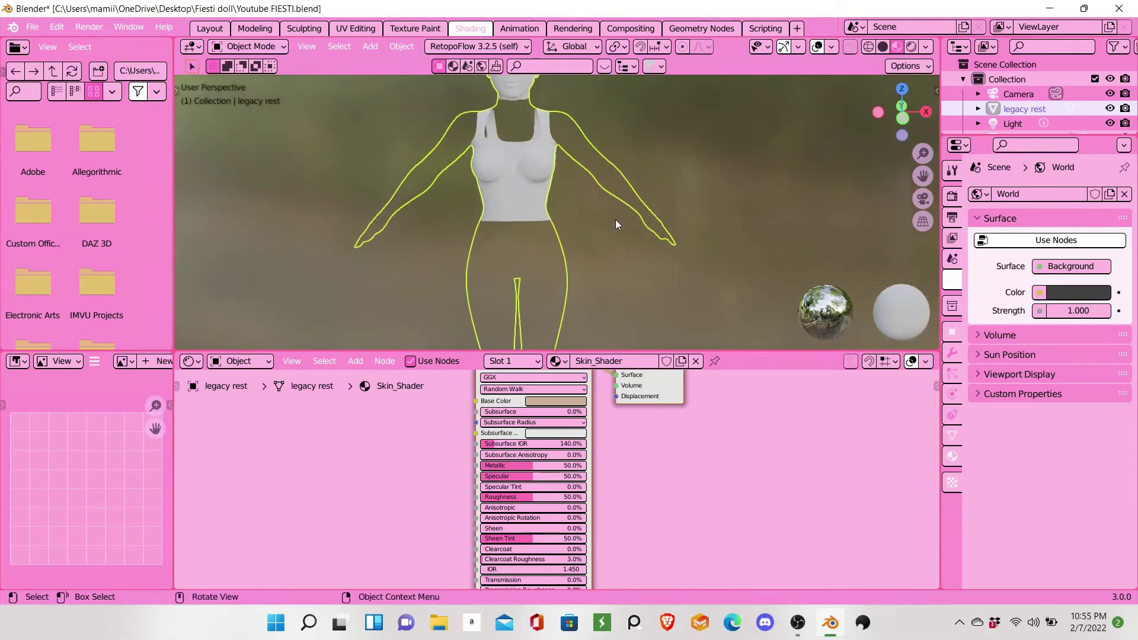
Step: Change the body's skin base colour, then hide the body (legacy rest) in the Outliner
{"action": "left_click", "coordinate": [540, 403]}
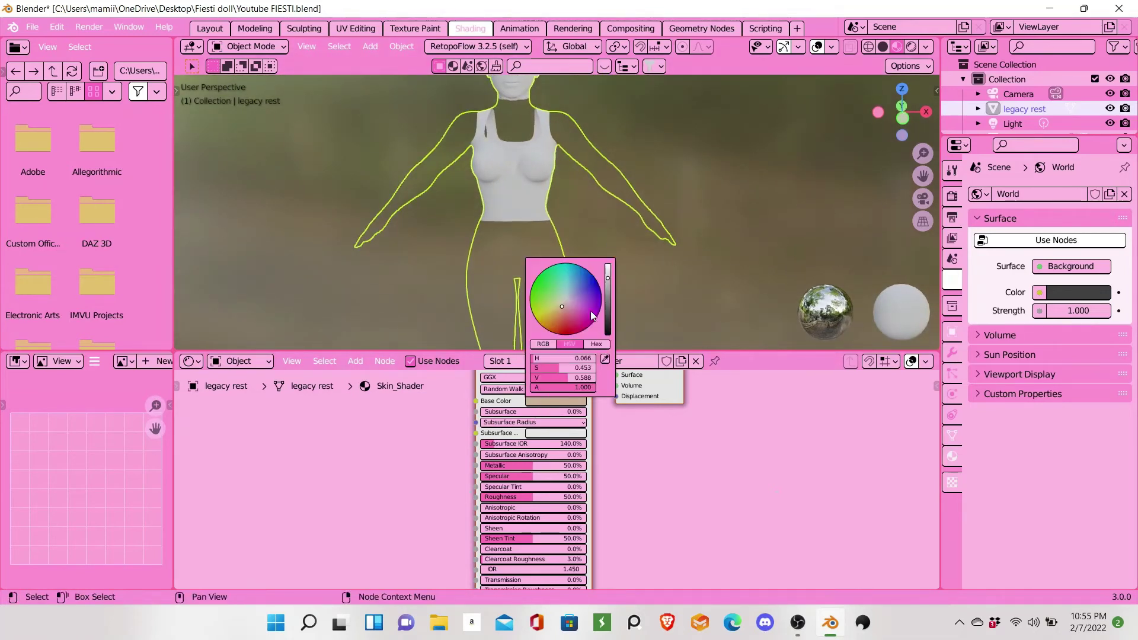
{"action": "mouse_move", "coordinate": [565, 299]}
{"action": "left_mouse_down"}
{"action": "mouse_move", "coordinate": [563, 333]}
{"action": "mouse_move", "coordinate": [592, 358]}
{"action": "left_mouse_up"}
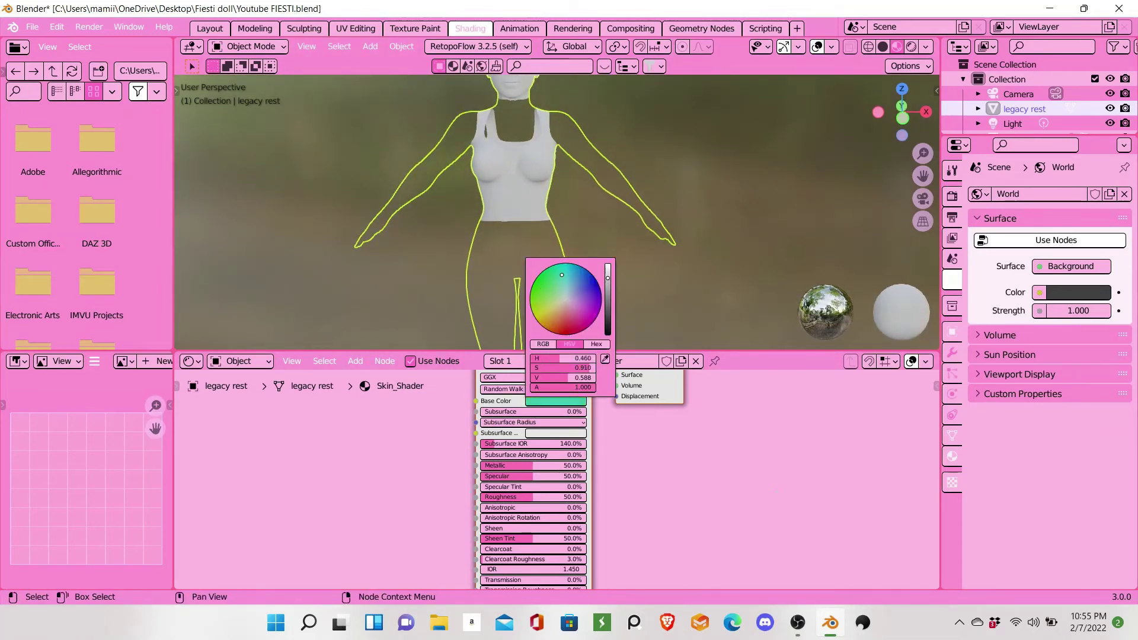
{"action": "left_click", "coordinate": [1109, 109]}
Step: Select the shirt object and frame it in an enlarged 3D view
{"action": "left_click", "coordinate": [509, 166]}
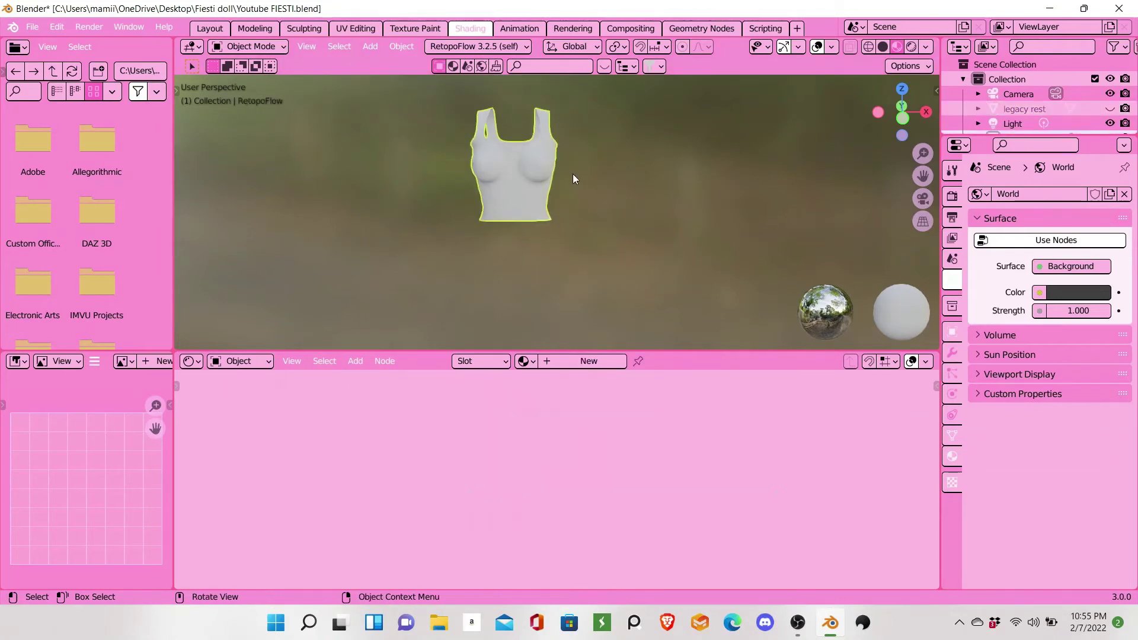
{"action": "scroll", "coordinate": [575, 176], "scroll_direction": "up", "scroll_amount": 2}
{"action": "scroll", "coordinate": [575, 176], "scroll_direction": "up", "scroll_amount": 2}
{"action": "middle_click_drag", "start_coordinate": [595, 199], "coordinate": [611, 229], "text": "shift"}
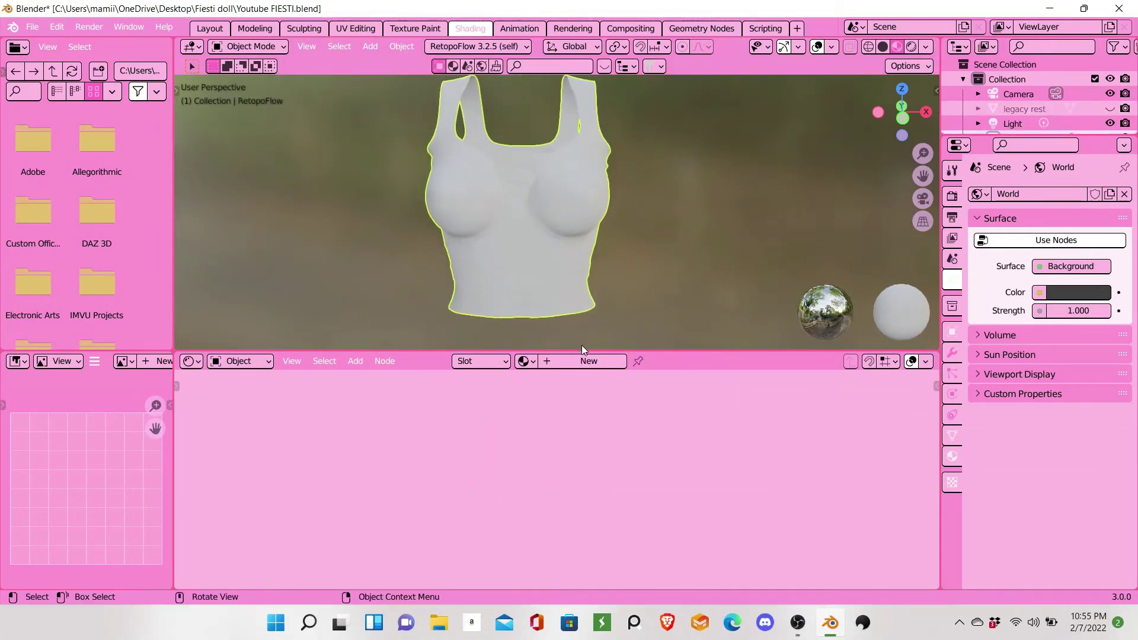
{"action": "left_click_drag", "start_coordinate": [581, 350], "coordinate": [561, 406]}
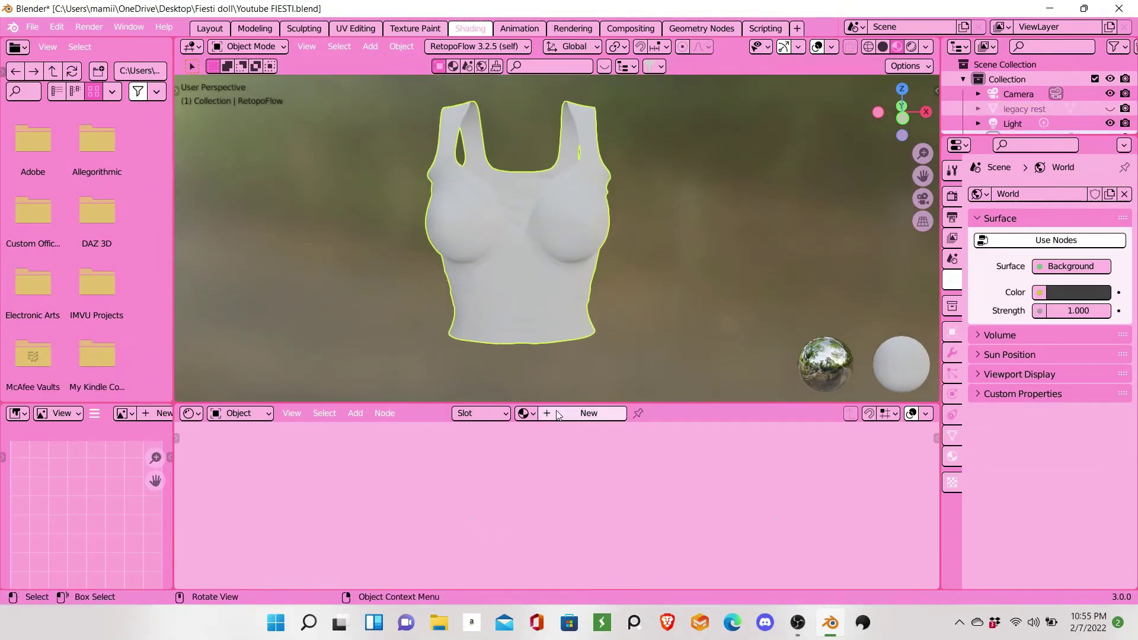
Step: Create a new material, Material.002, for the shirt and bring up the Add node menu
{"action": "left_click", "coordinate": [557, 415]}
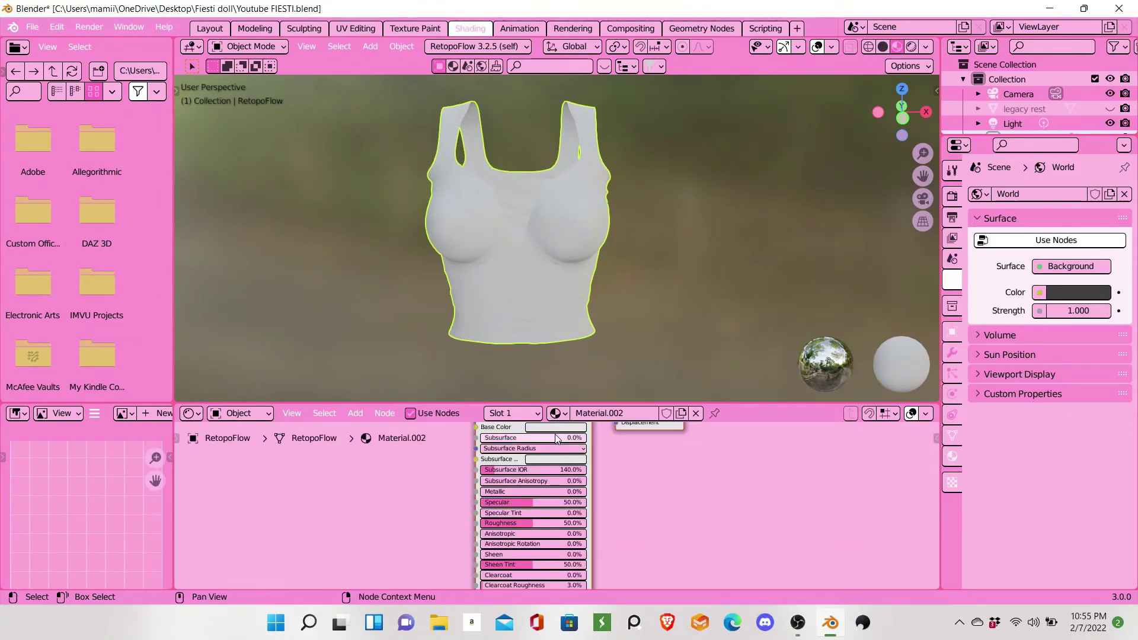
{"action": "scroll", "coordinate": [435, 472], "scroll_direction": "down", "scroll_amount": 2}
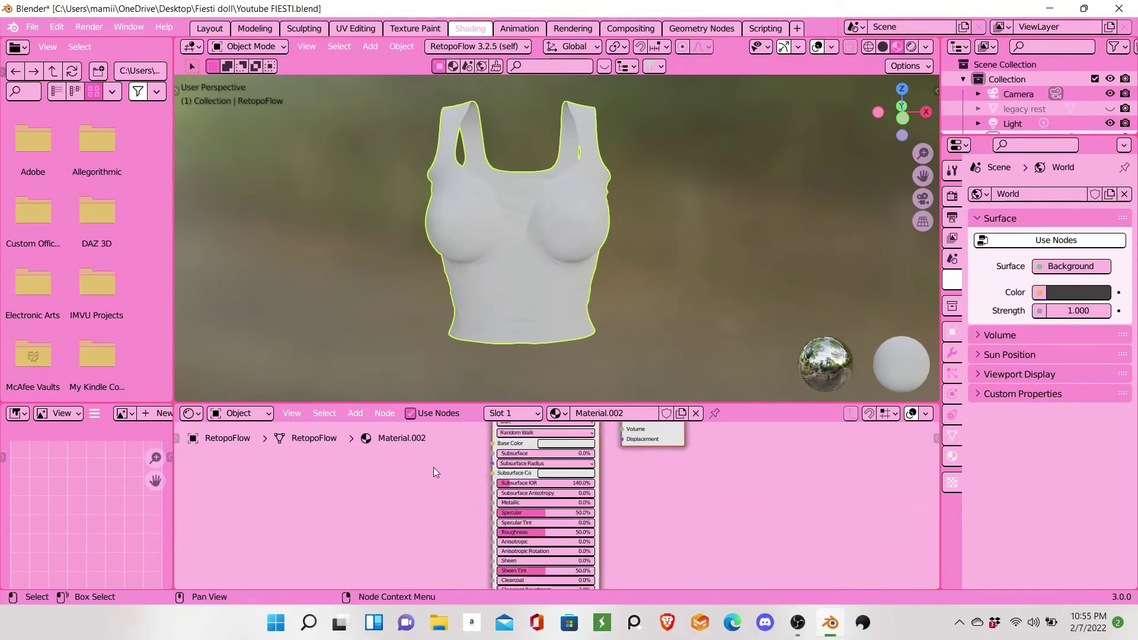
{"action": "scroll", "coordinate": [435, 472], "scroll_direction": "down", "scroll_amount": 3}
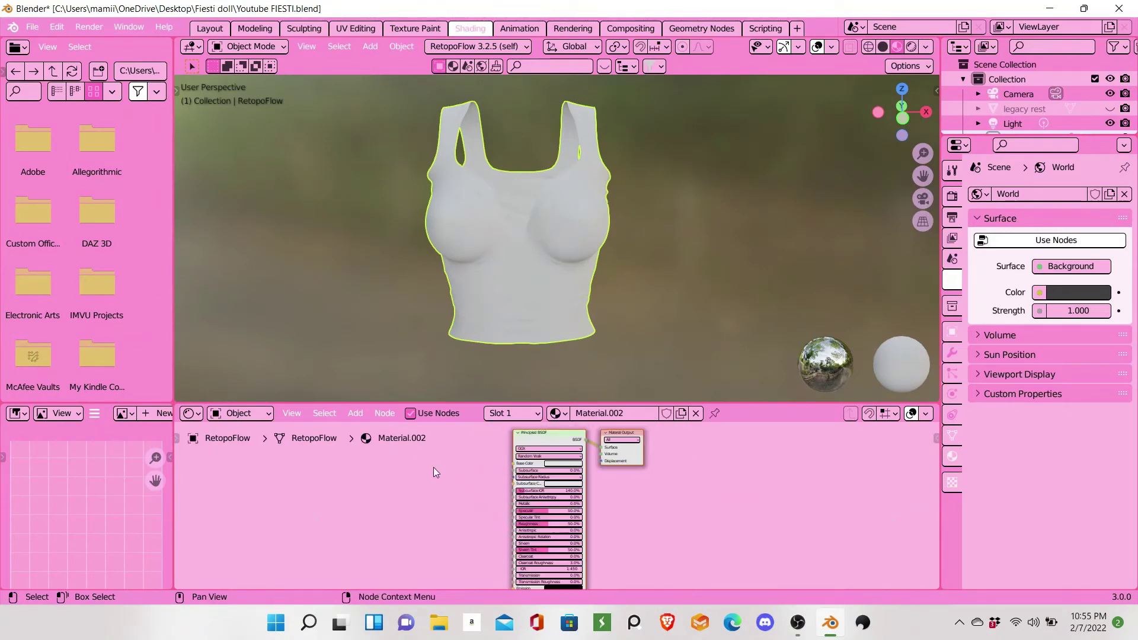
{"action": "left_click", "coordinate": [355, 413]}
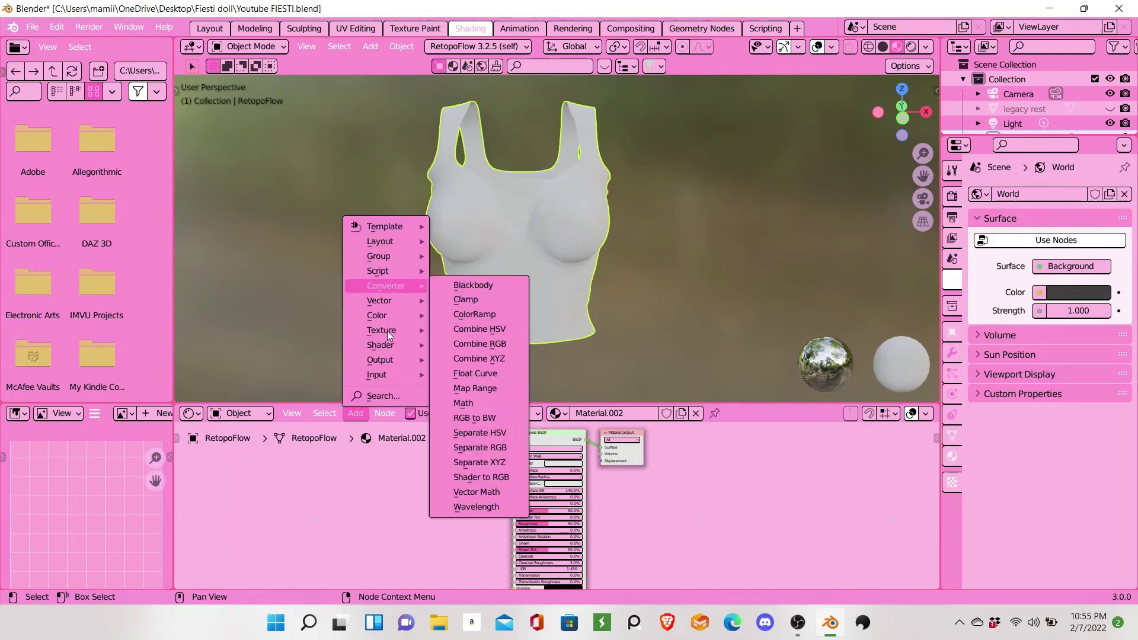
{"action": "mouse_move", "coordinate": [381, 330]}
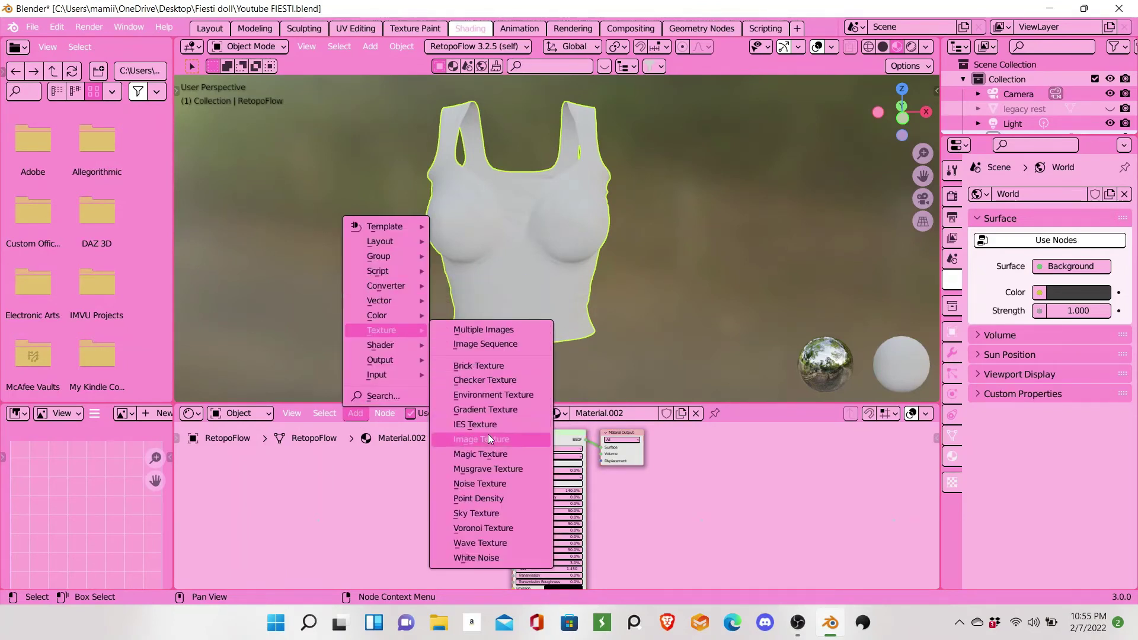
Step: Add an Image Texture node with a new blank image, wired into the Principled BSDF's Base Color
{"action": "left_click", "coordinate": [488, 433]}
{"action": "left_click", "coordinate": [410, 477]}
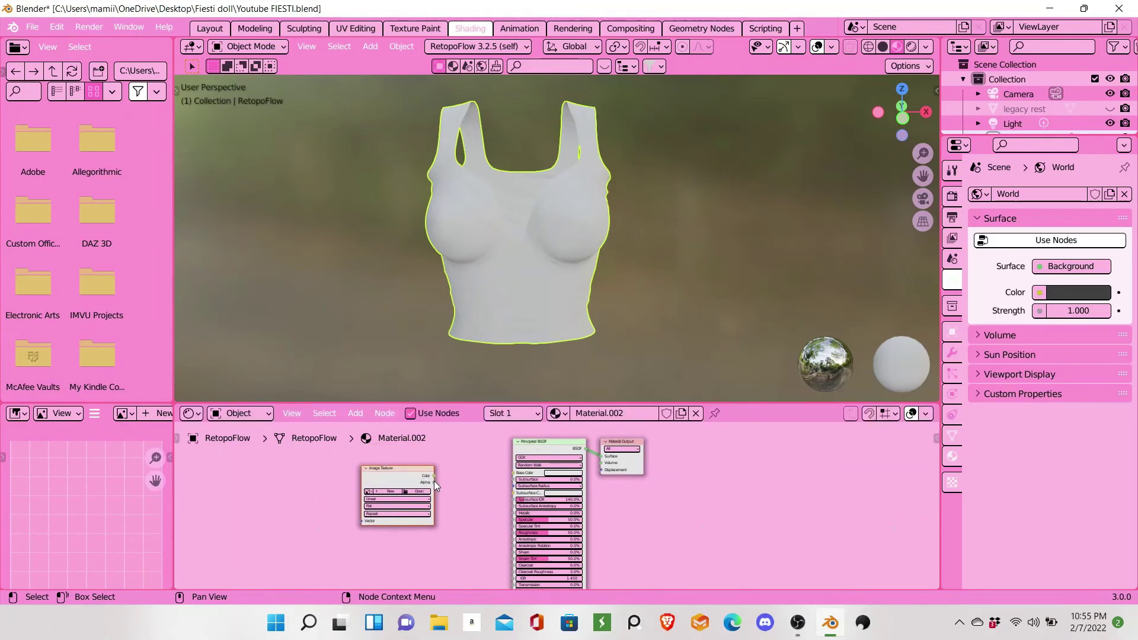
{"action": "left_click_drag", "start_coordinate": [433, 477], "coordinate": [514, 472]}
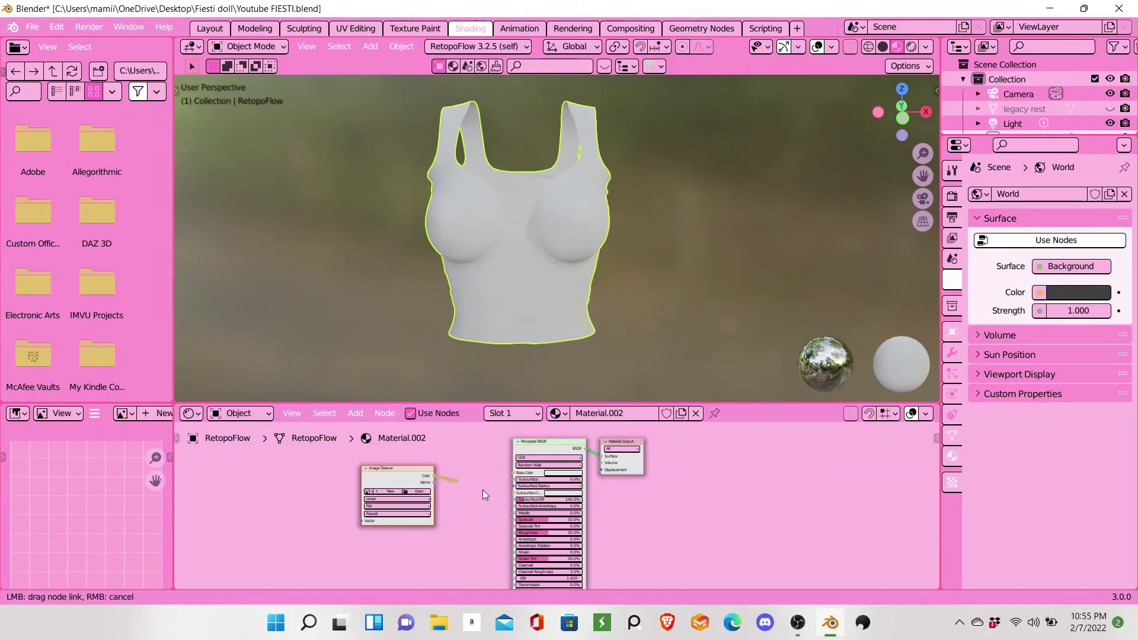
{"action": "left_click", "coordinate": [393, 494]}
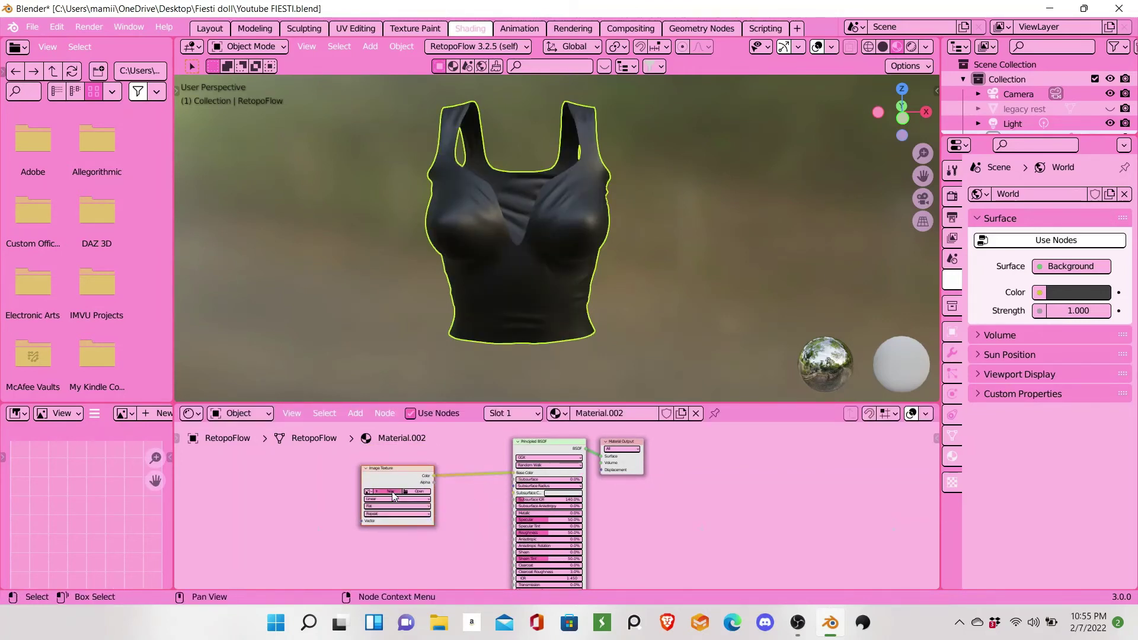
{"action": "left_click", "coordinate": [440, 586]}
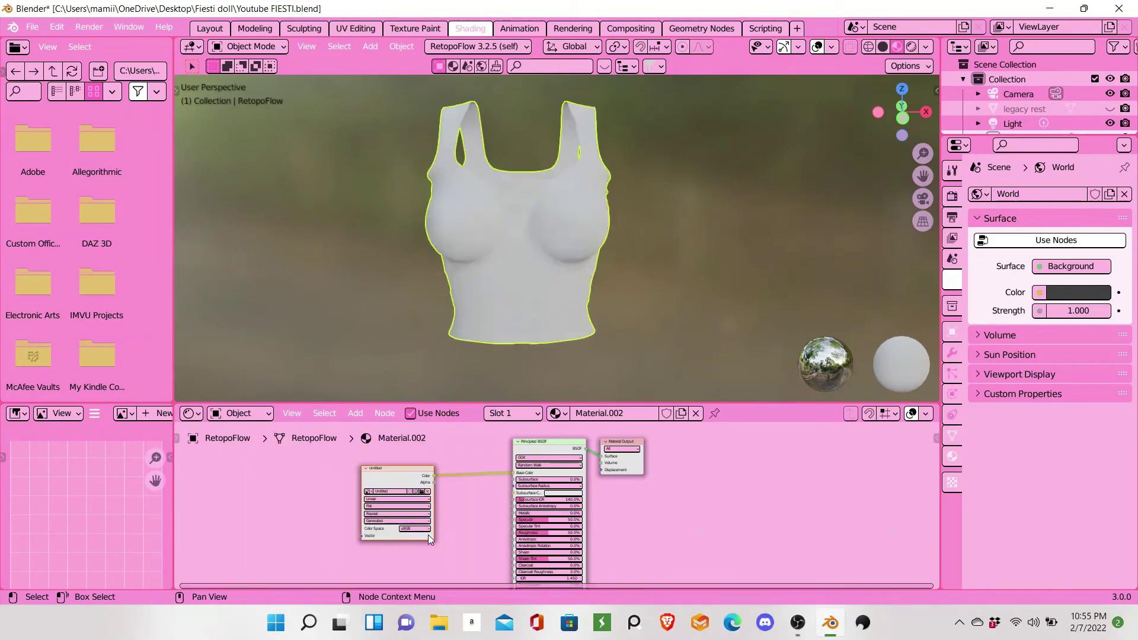
Step: Replace the Untitled image with Top SD_None_2D_view.png in the Image Texture node
{"action": "left_click", "coordinate": [427, 492]}
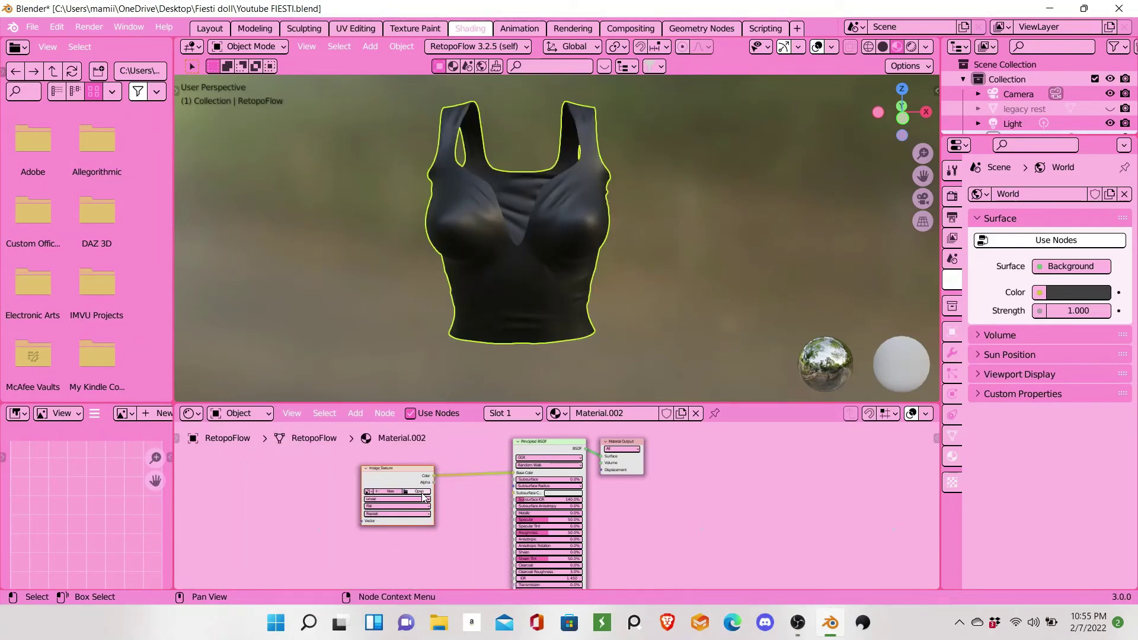
{"action": "left_click", "coordinate": [413, 493]}
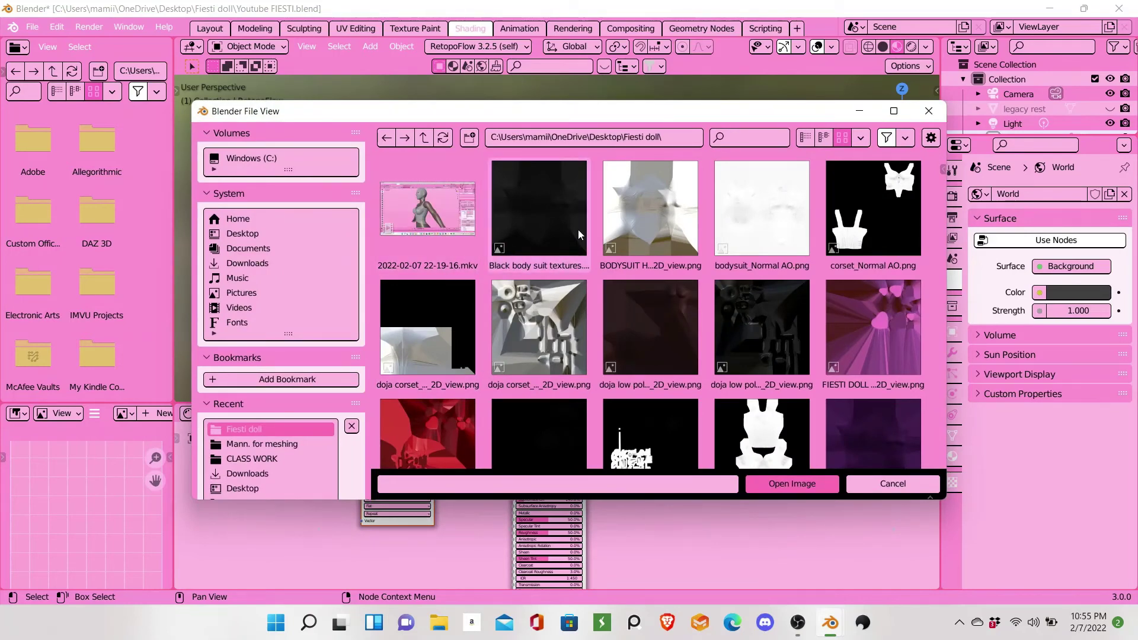
{"action": "scroll", "coordinate": [651, 383], "scroll_direction": "down", "scroll_amount": 4}
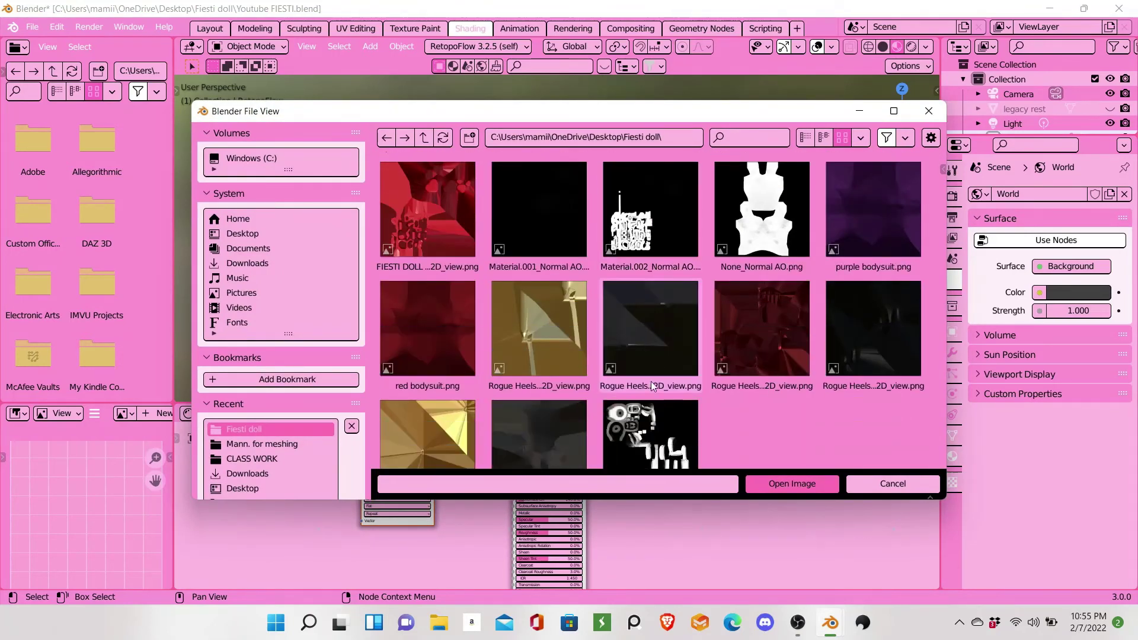
{"action": "scroll", "coordinate": [651, 387], "scroll_direction": "down", "scroll_amount": 1}
{"action": "left_click", "coordinate": [564, 434]}
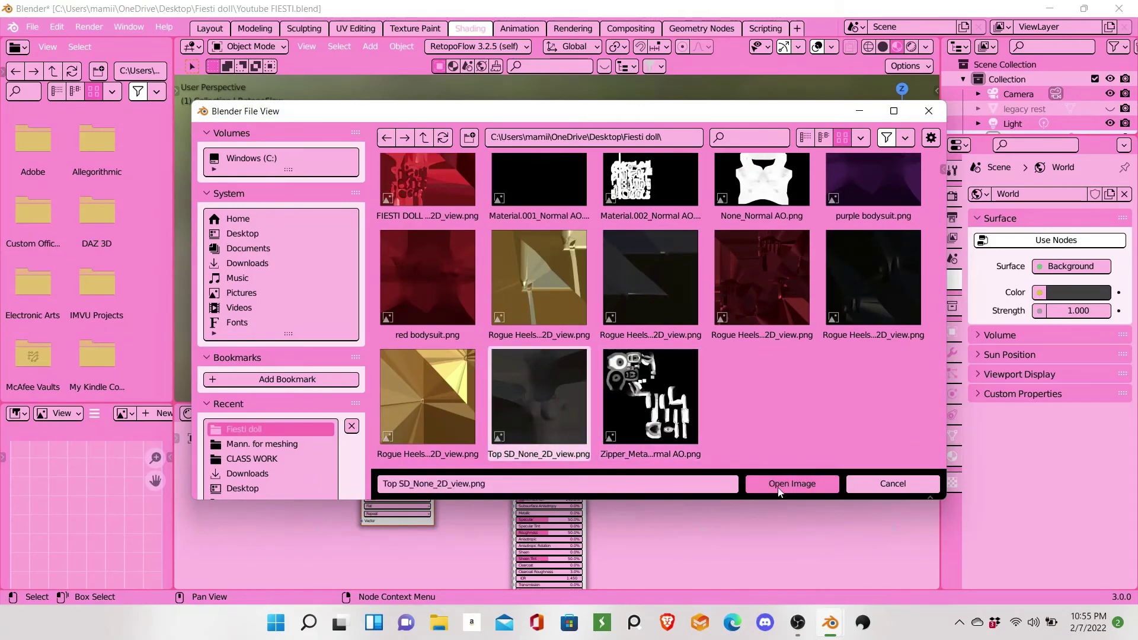
{"action": "left_click", "coordinate": [798, 484]}
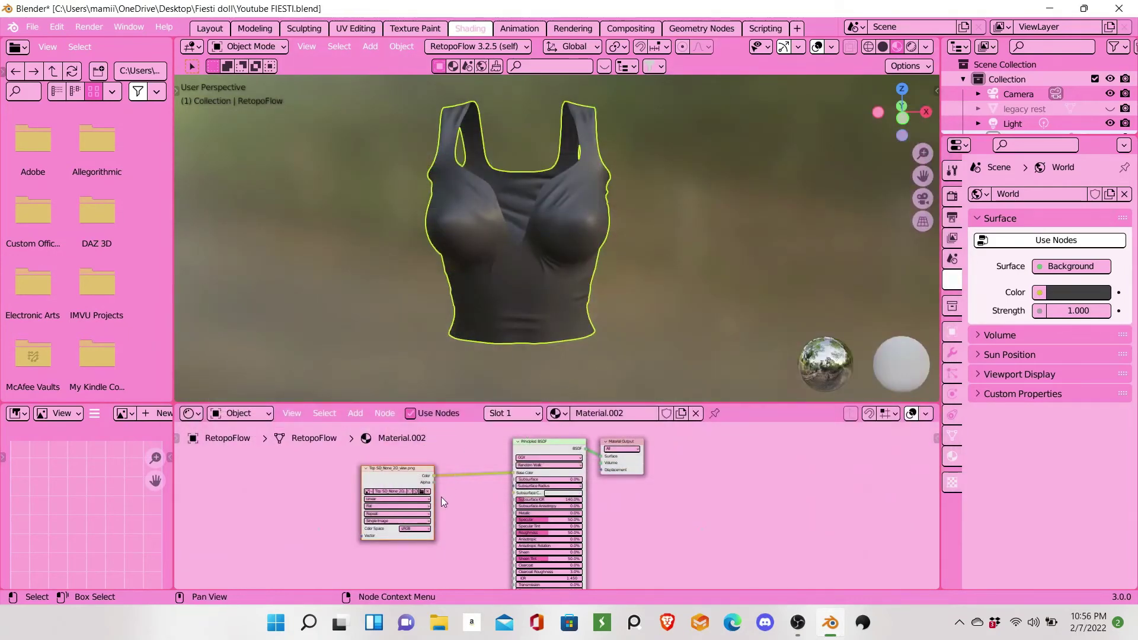
Step: Light the viewport preview with a grey studio HDRI environment
{"action": "scroll", "coordinate": [411, 511], "scroll_direction": "up", "scroll_amount": 2}
{"action": "mouse_move", "coordinate": [478, 319]}
{"action": "middle_mouse_down"}
{"action": "mouse_move", "coordinate": [592, 278]}
{"action": "mouse_move", "coordinate": [503, 265]}
{"action": "middle_mouse_up"}
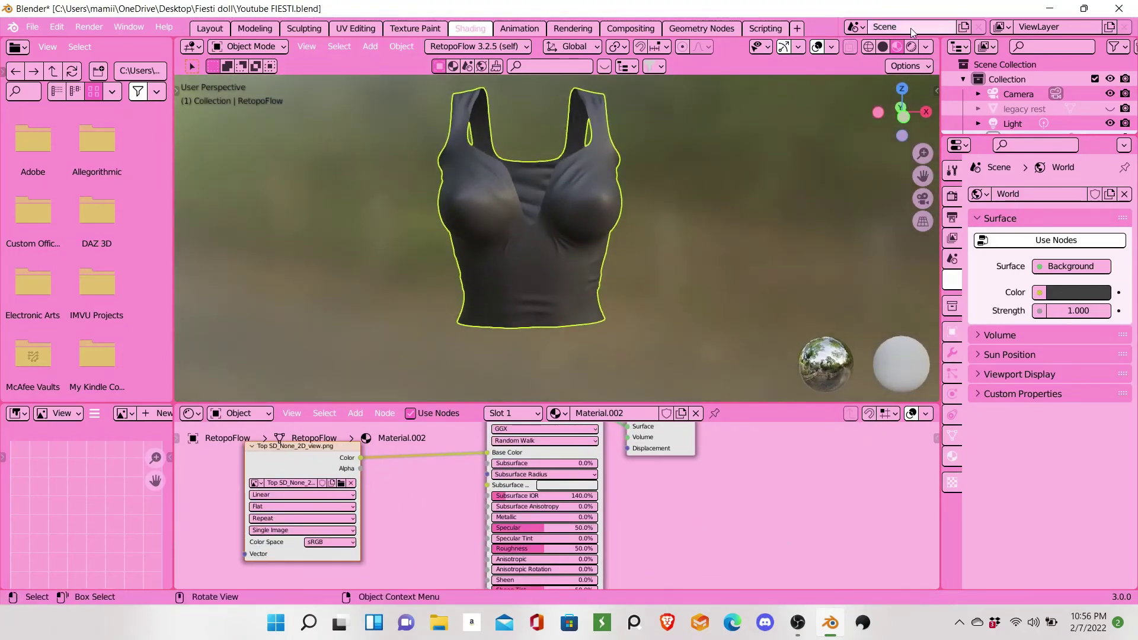
{"action": "left_click", "coordinate": [926, 46]}
{"action": "left_click", "coordinate": [913, 181]}
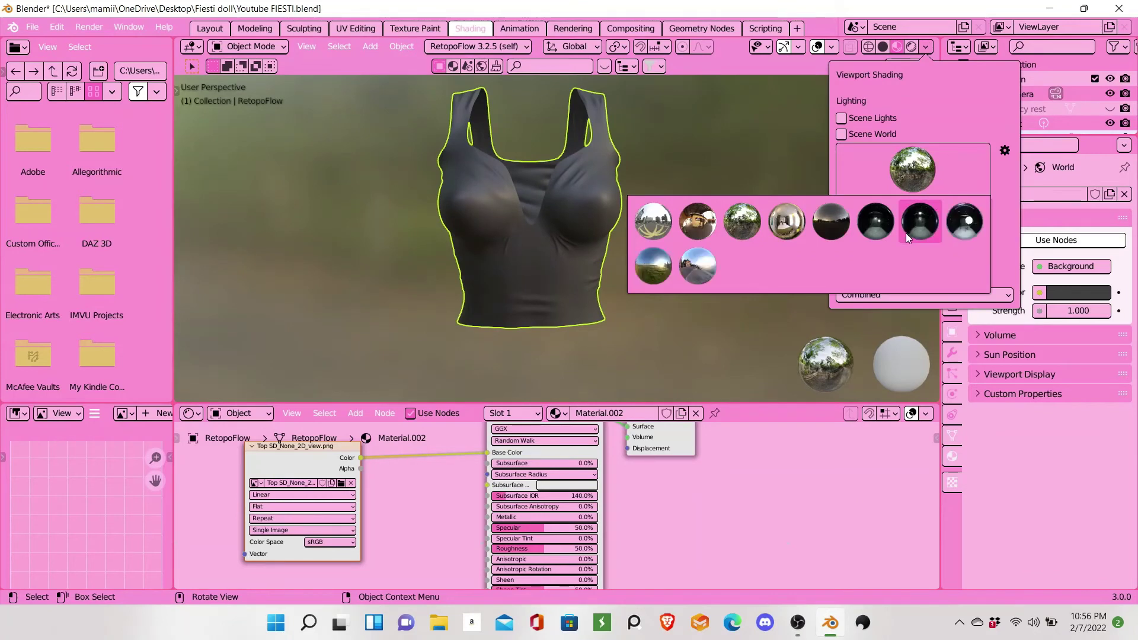
{"action": "left_click", "coordinate": [909, 233]}
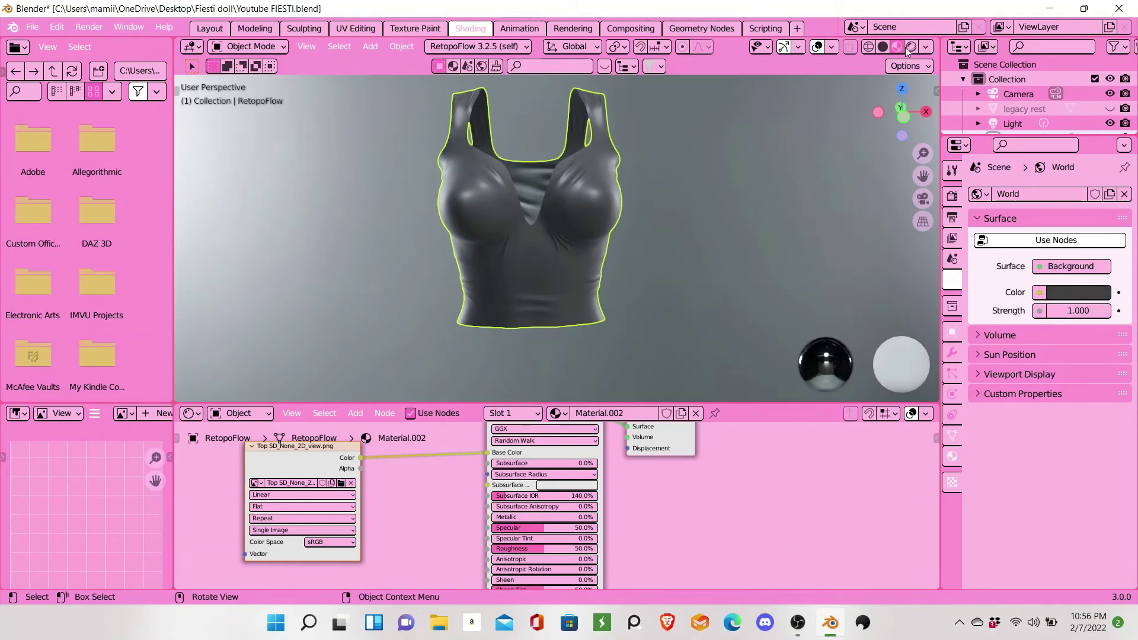
Step: Rotate the studio HDRI around the top and switch to Rendered viewport shading
{"action": "left_click", "coordinate": [926, 47]}
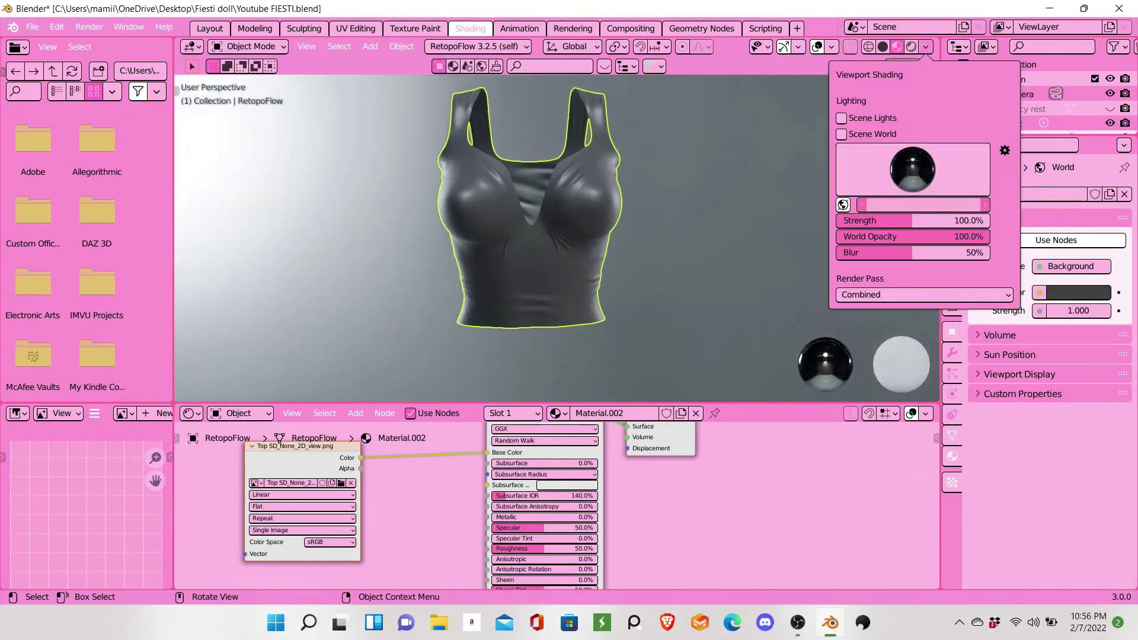
{"action": "left_click_drag", "start_coordinate": [921, 205], "coordinate": [978, 204]}
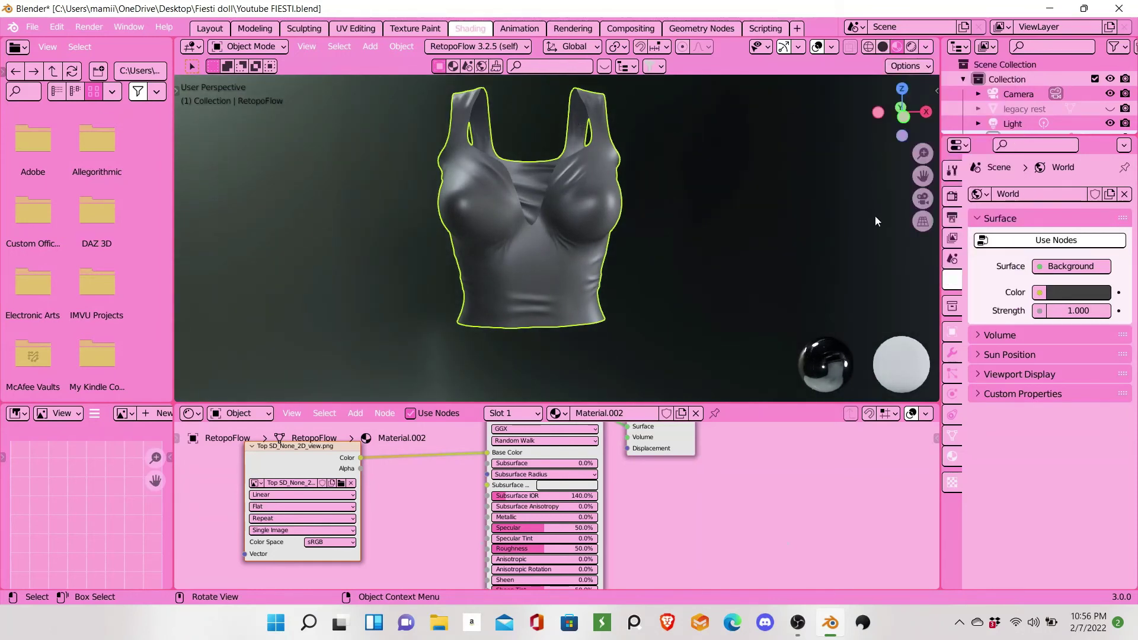
{"action": "left_click", "coordinate": [913, 47]}
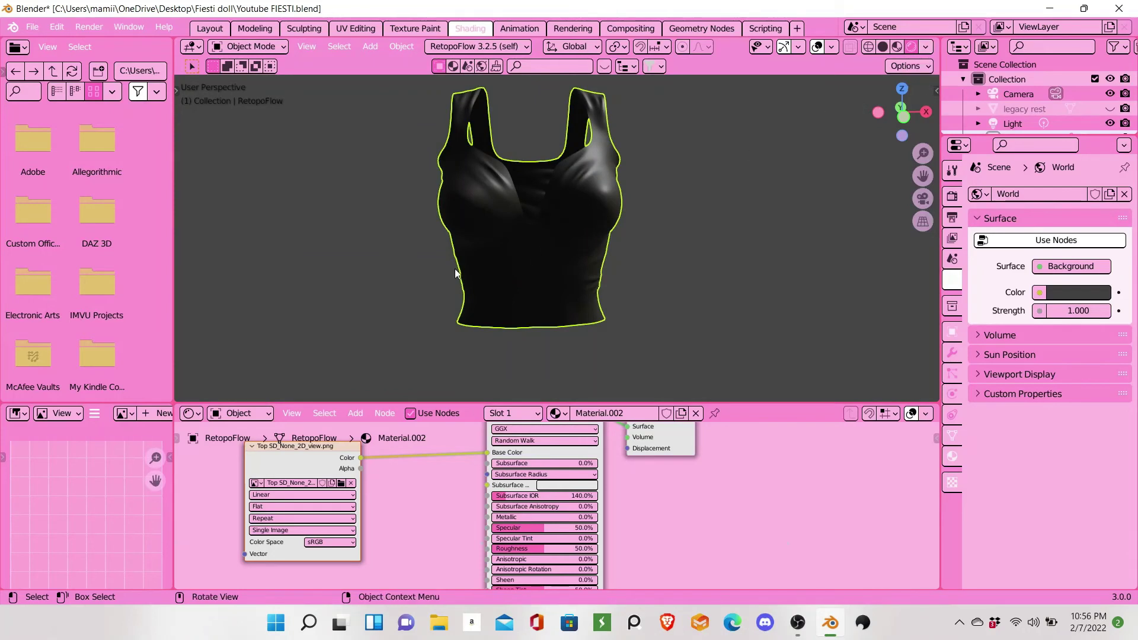
Step: Keep Scene Lights on and light the preview with a studio HDRI instead of Scene World
{"action": "scroll", "coordinate": [919, 78], "scroll_direction": "up", "scroll_amount": 2}
{"action": "scroll", "coordinate": [919, 78], "scroll_direction": "down", "scroll_amount": 4}
{"action": "left_click", "coordinate": [927, 47]}
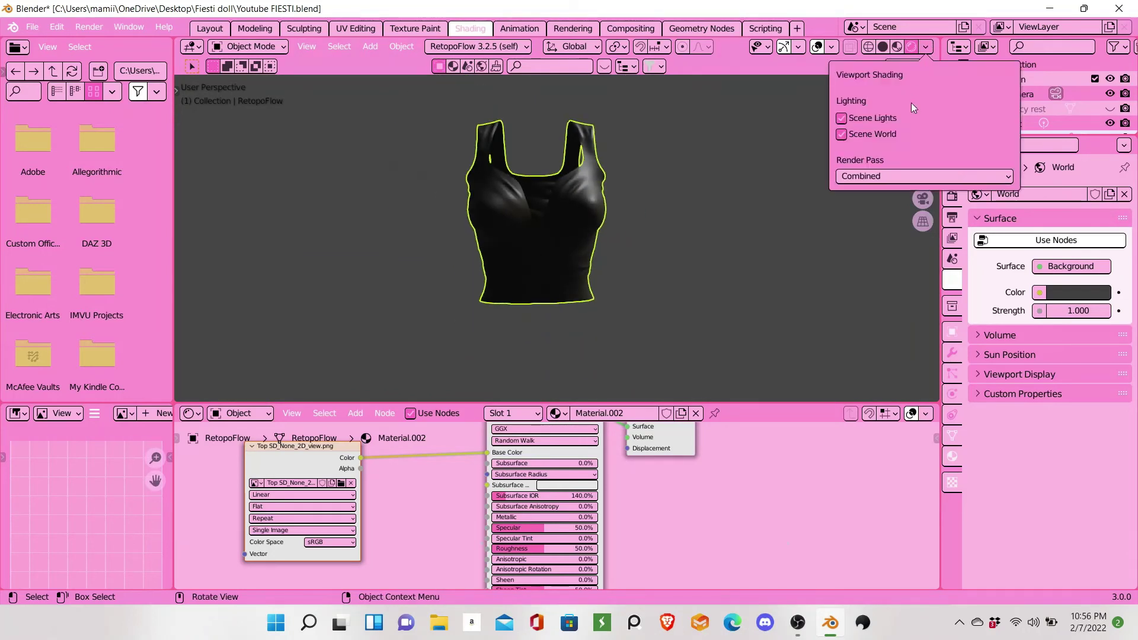
{"action": "left_click", "coordinate": [841, 118]}
{"action": "left_click", "coordinate": [848, 136]}
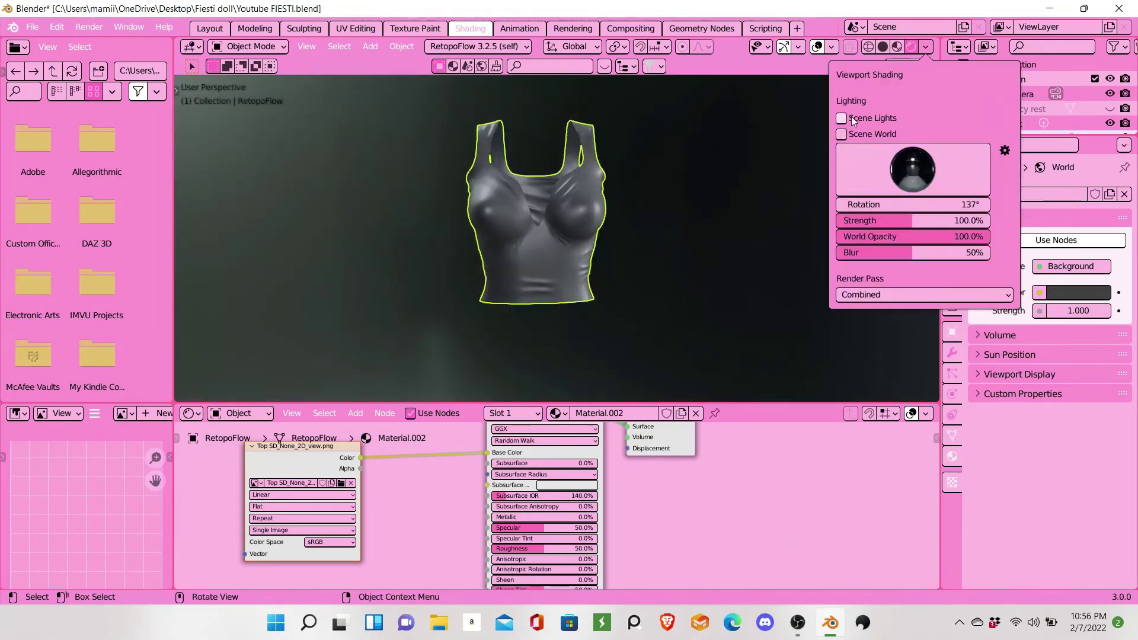
{"action": "left_click", "coordinate": [853, 117]}
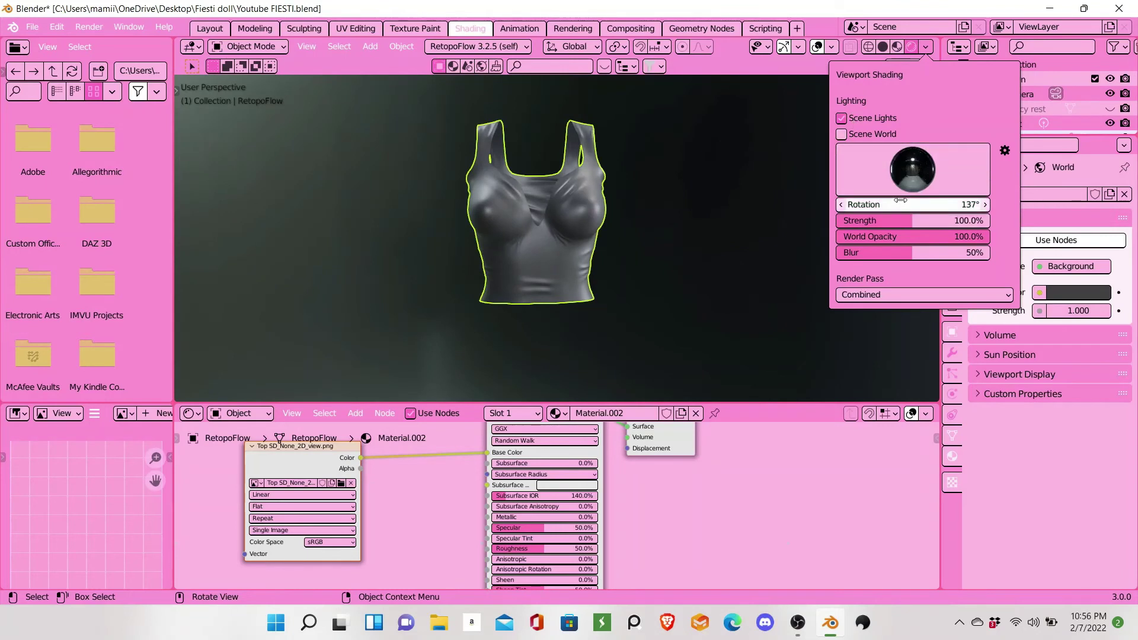
Step: Choose a brighter studio HDRI, rotate it to 157° and blur its background to 100%
{"action": "mouse_move", "coordinate": [913, 204]}
{"action": "left_mouse_down"}
{"action": "mouse_move", "coordinate": [924, 204]}
{"action": "mouse_move", "coordinate": [861, 194]}
{"action": "left_mouse_up"}
{"action": "left_click", "coordinate": [862, 193]}
{"action": "left_click", "coordinate": [875, 221]}
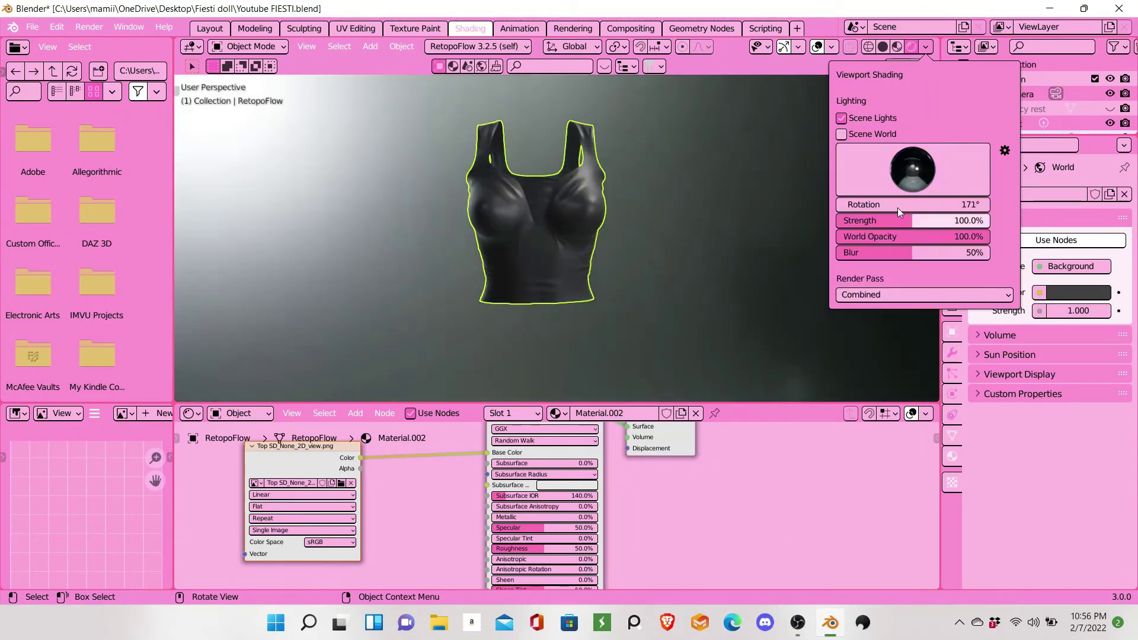
{"action": "left_click_drag", "start_coordinate": [912, 204], "coordinate": [916, 206]}
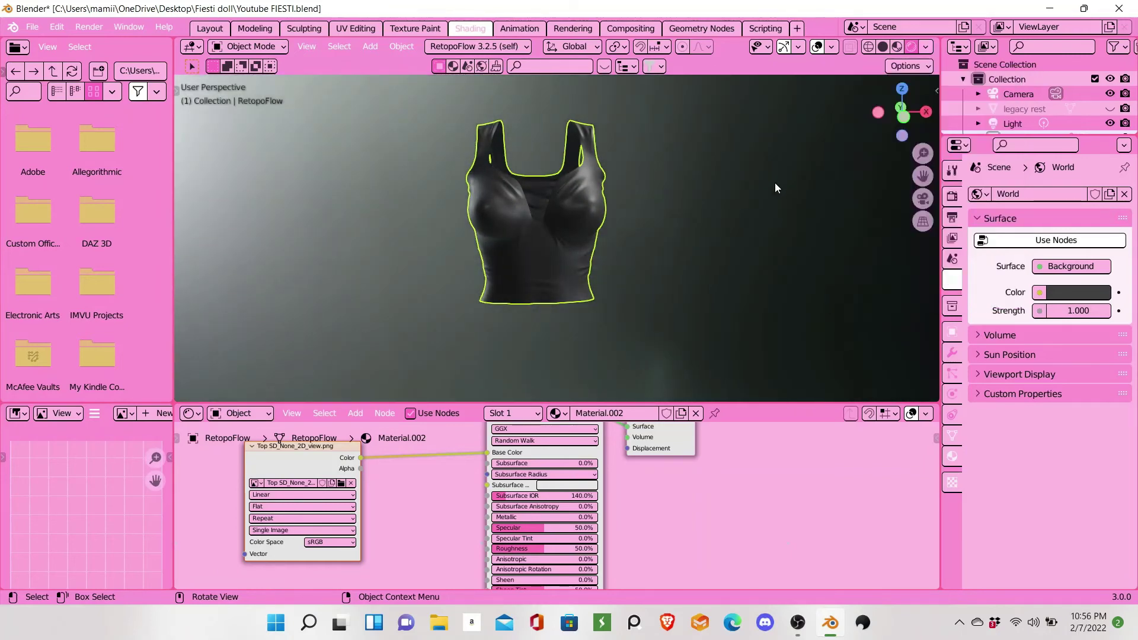
{"action": "left_click", "coordinate": [927, 48]}
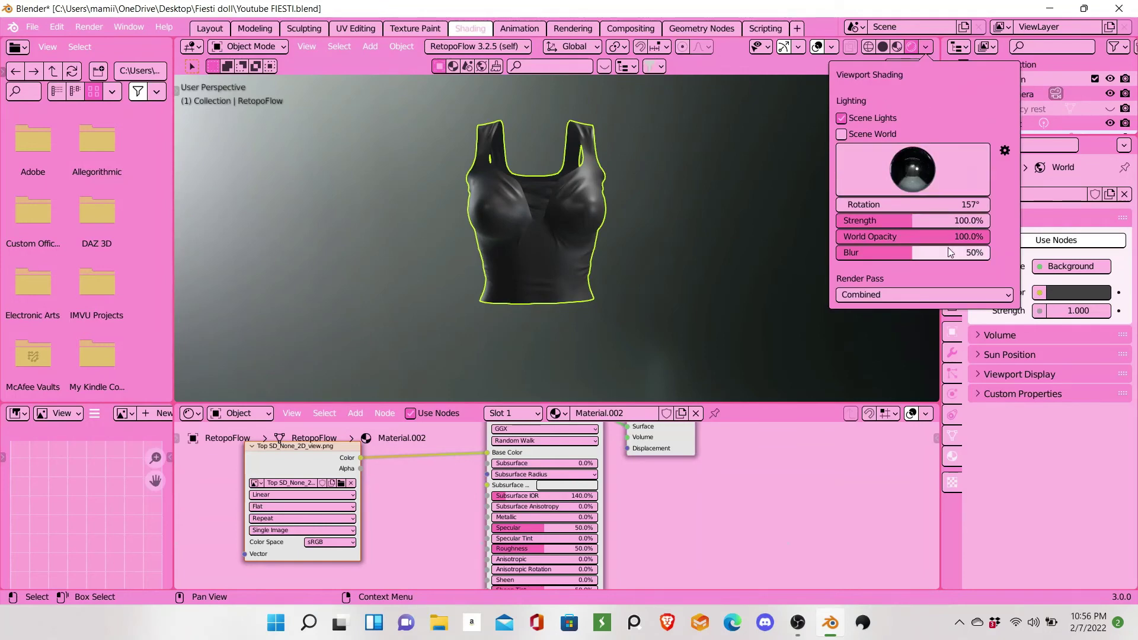
{"action": "left_click_drag", "start_coordinate": [910, 261], "coordinate": [986, 253]}
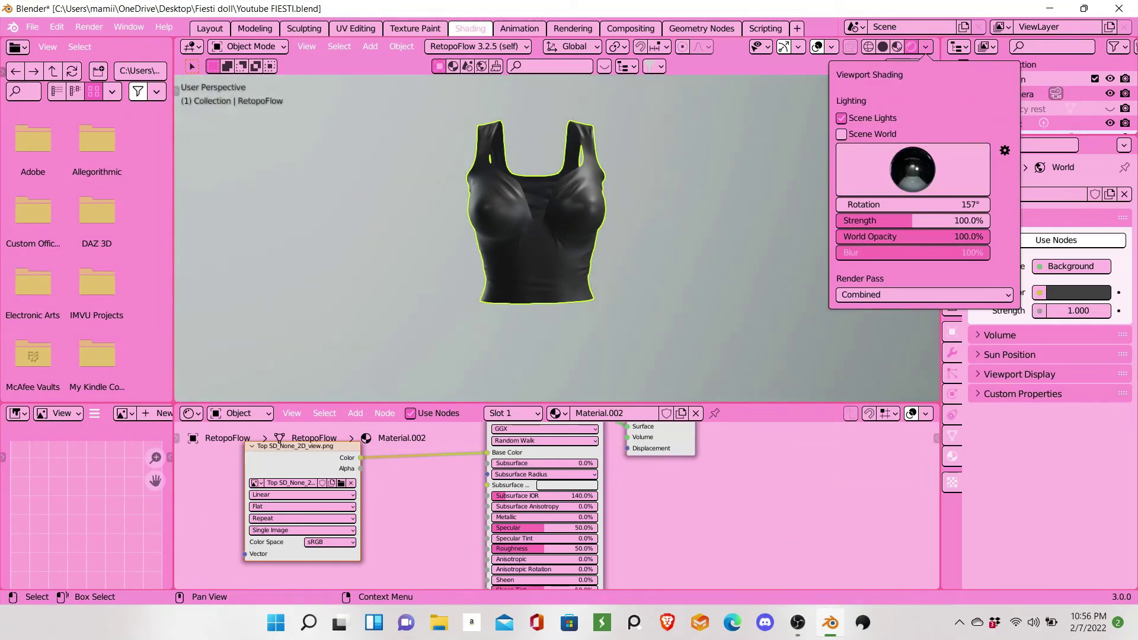
{"action": "mouse_move", "coordinate": [913, 220]}
{"action": "left_mouse_down"}
{"action": "mouse_move", "coordinate": [842, 221]}
{"action": "mouse_move", "coordinate": [904, 220]}
{"action": "left_mouse_up"}
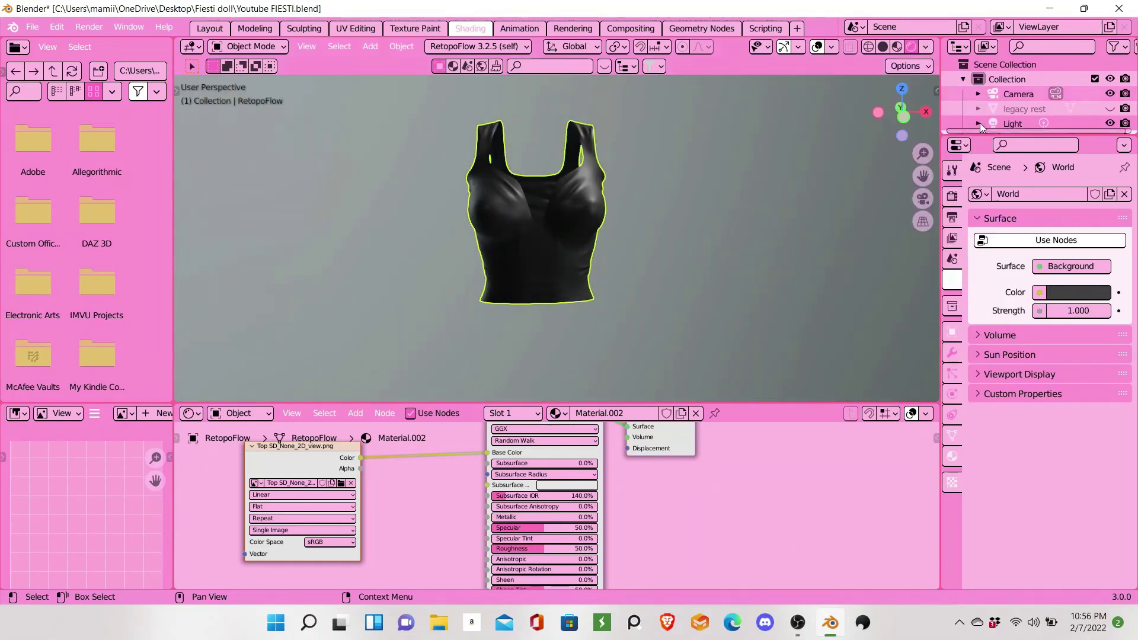
{"action": "left_click", "coordinate": [952, 217]}
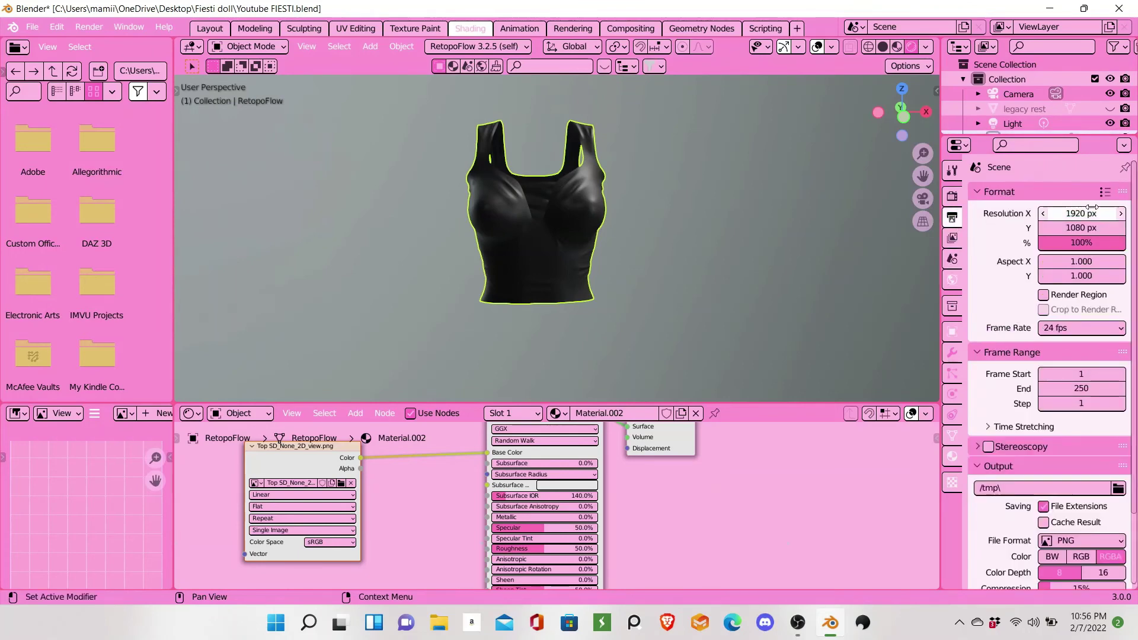
Step: Switch the render engine to Cycles and drop the HDRI world opacity to 2.6%
{"action": "left_click", "coordinate": [952, 196]}
{"action": "left_click", "coordinate": [1058, 198]}
{"action": "left_click", "coordinate": [1076, 241]}
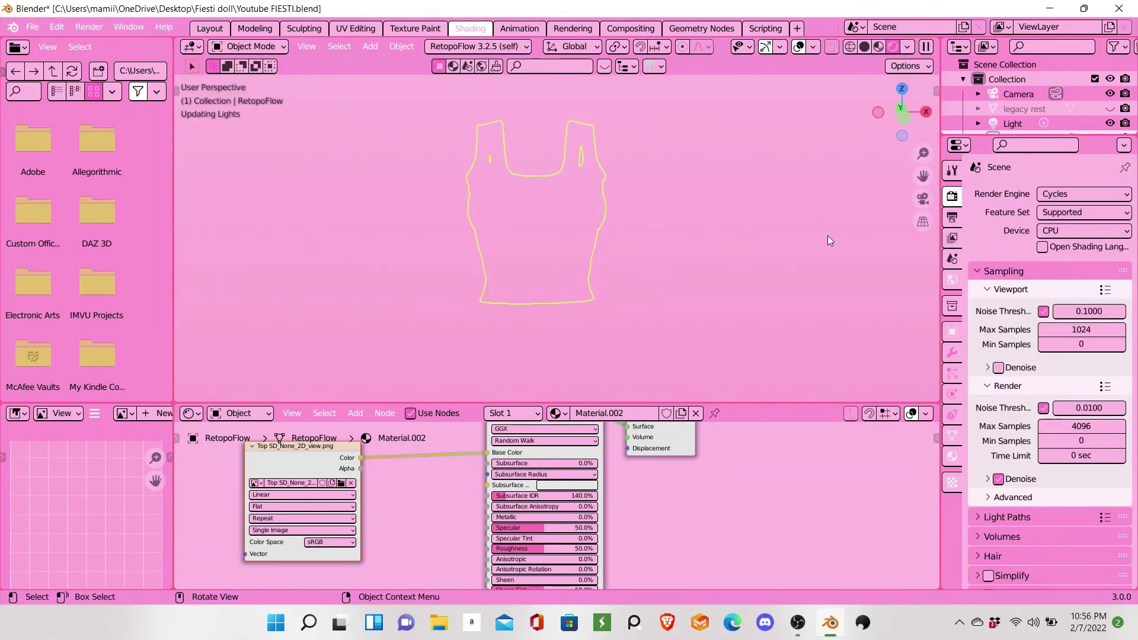
{"action": "scroll", "coordinate": [661, 258], "scroll_direction": "up", "scroll_amount": 3}
{"action": "scroll", "coordinate": [656, 262], "scroll_direction": "down", "scroll_amount": 2}
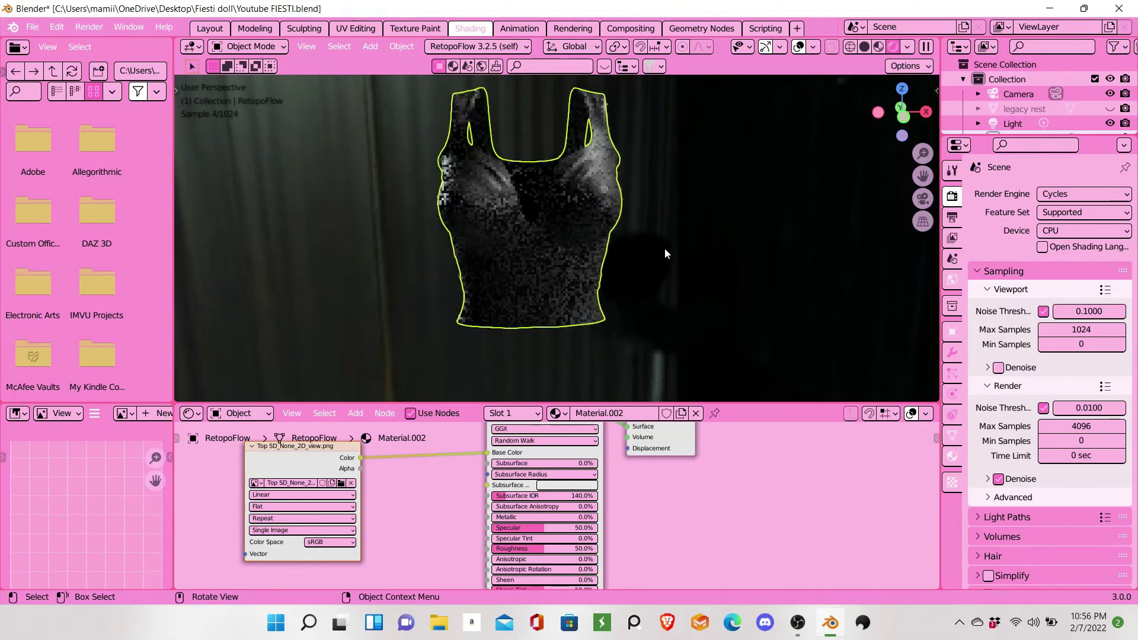
{"action": "left_click", "coordinate": [907, 47]}
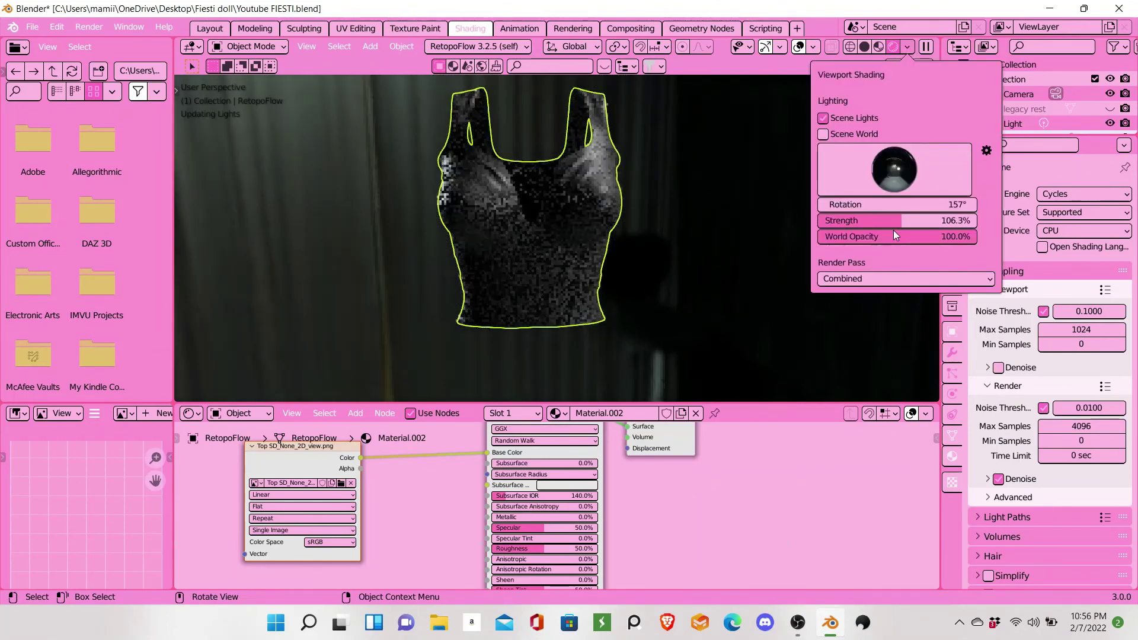
{"action": "left_click_drag", "start_coordinate": [901, 236], "coordinate": [822, 237]}
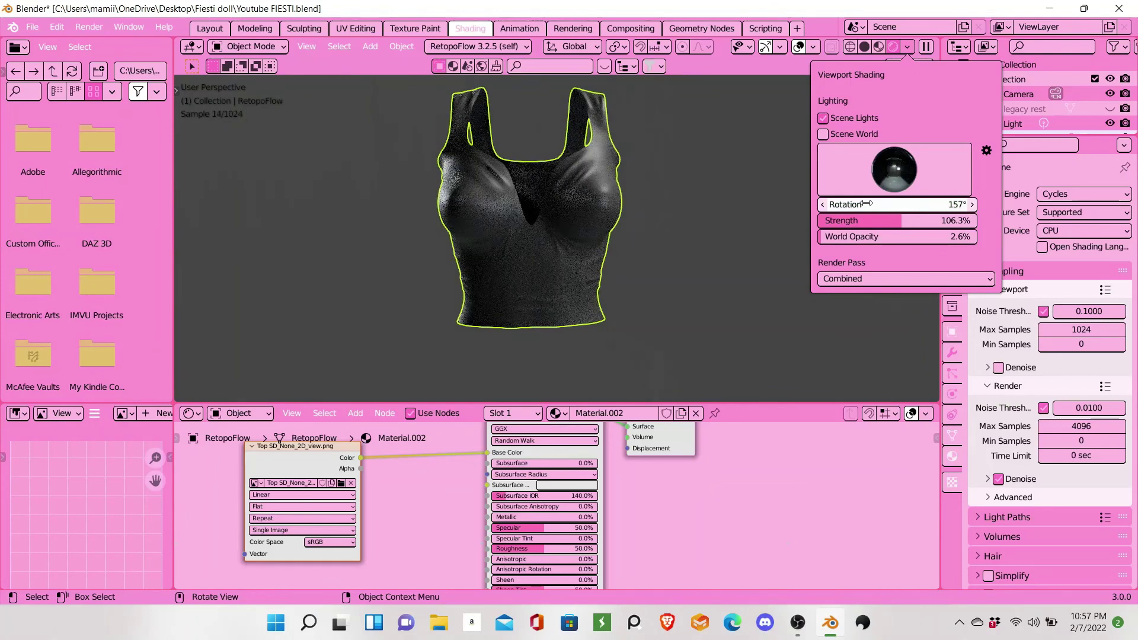
Step: Rotate the studio HDRI past 168°, orbiting the view to check highlights on the top
{"action": "left_click_drag", "start_coordinate": [866, 204], "coordinate": [886, 203]}
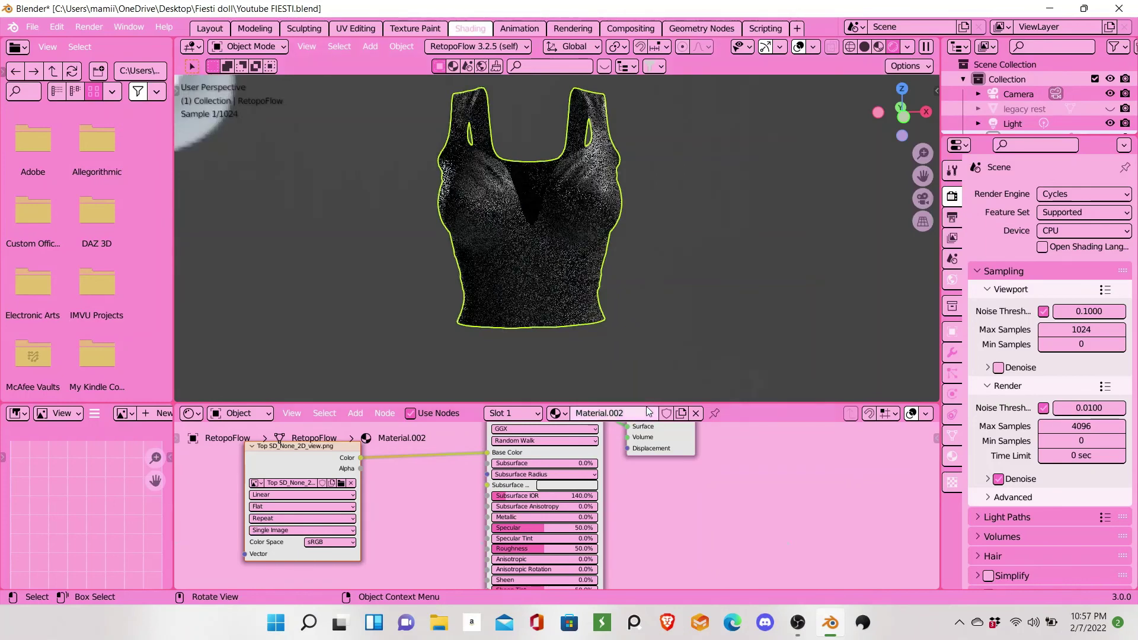
{"action": "left_click_drag", "start_coordinate": [651, 404], "coordinate": [652, 468]}
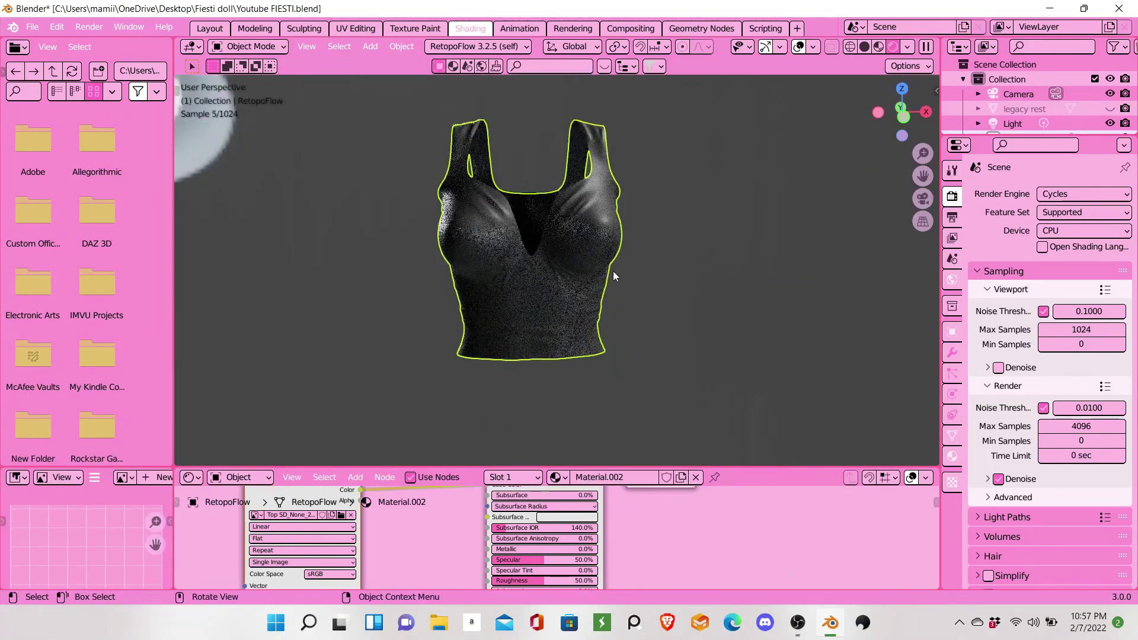
{"action": "middle_click_drag", "start_coordinate": [614, 267], "coordinate": [660, 266]}
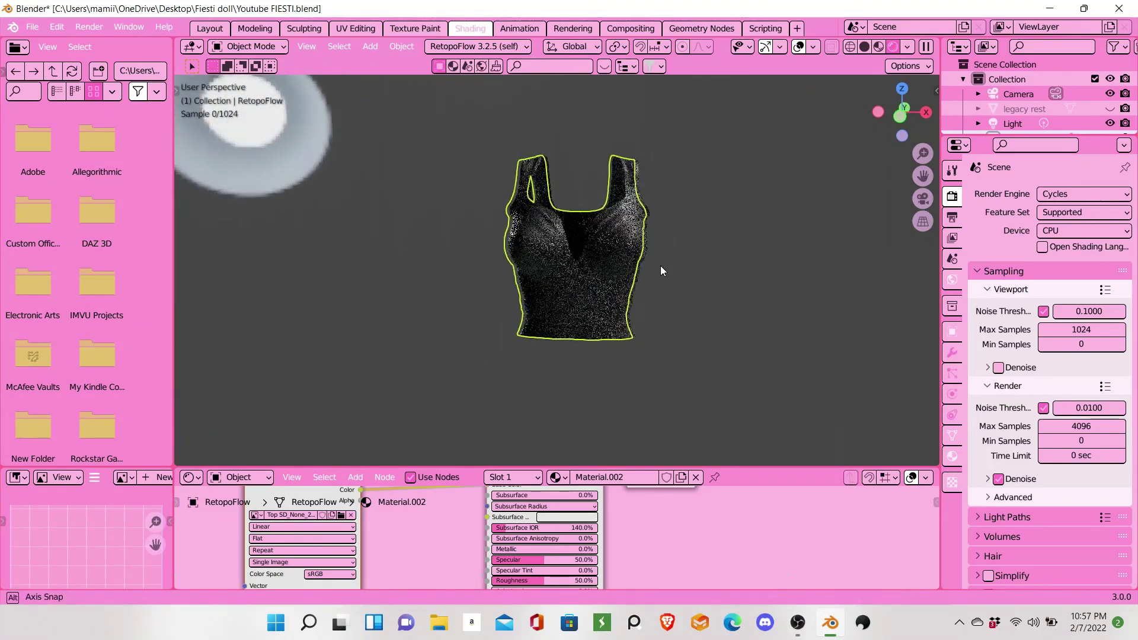
{"action": "scroll", "coordinate": [658, 264], "scroll_direction": "up", "scroll_amount": 8}
{"action": "scroll", "coordinate": [659, 265], "scroll_direction": "down", "scroll_amount": 3}
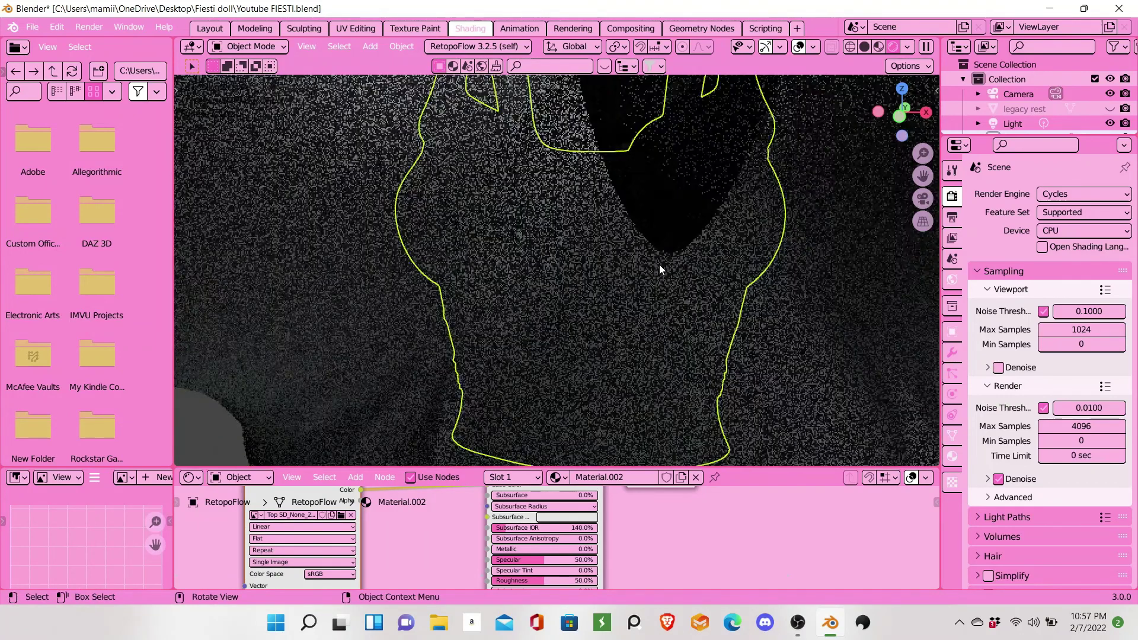
{"action": "scroll", "coordinate": [659, 264], "scroll_direction": "down", "scroll_amount": 3}
{"action": "scroll", "coordinate": [659, 264], "scroll_direction": "down", "scroll_amount": 2}
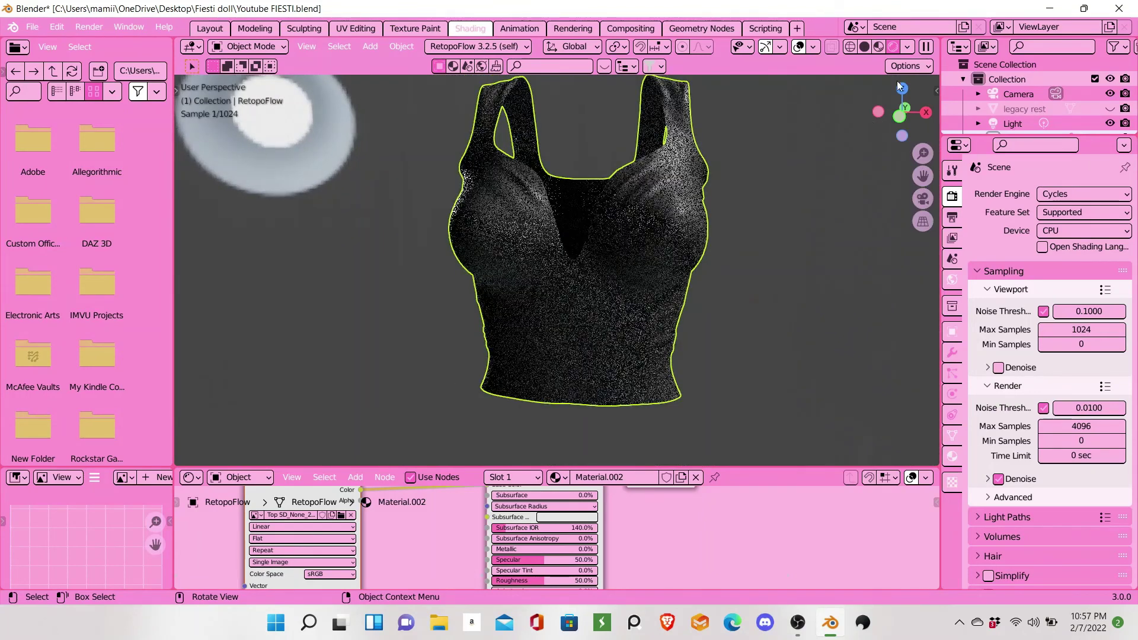
{"action": "left_click", "coordinate": [906, 46]}
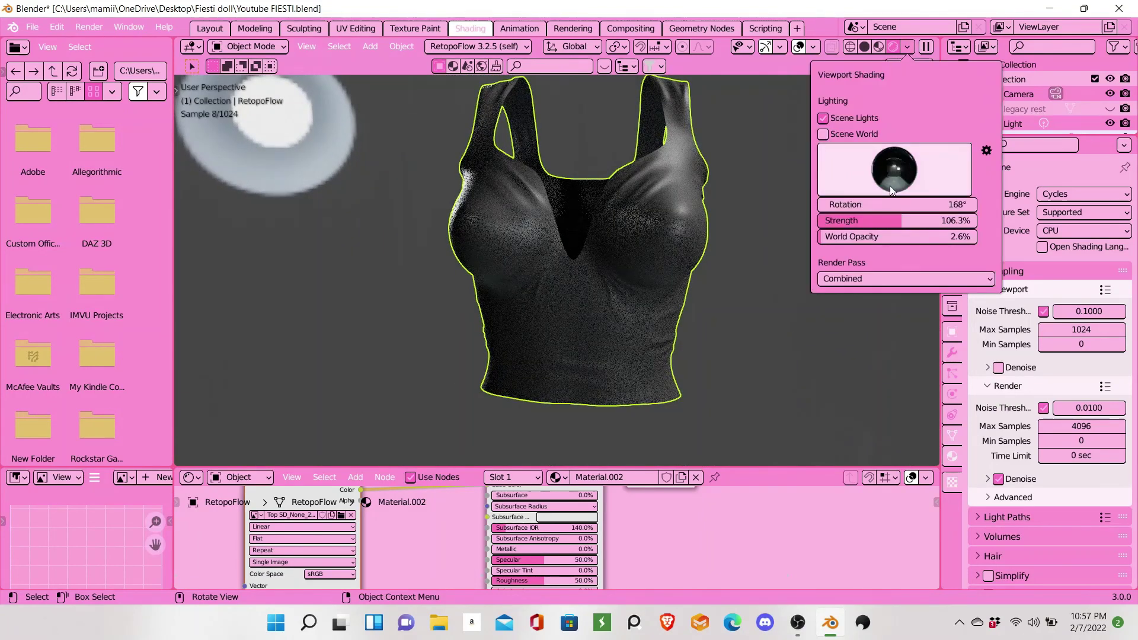
{"action": "left_click_drag", "start_coordinate": [891, 205], "coordinate": [960, 204]}
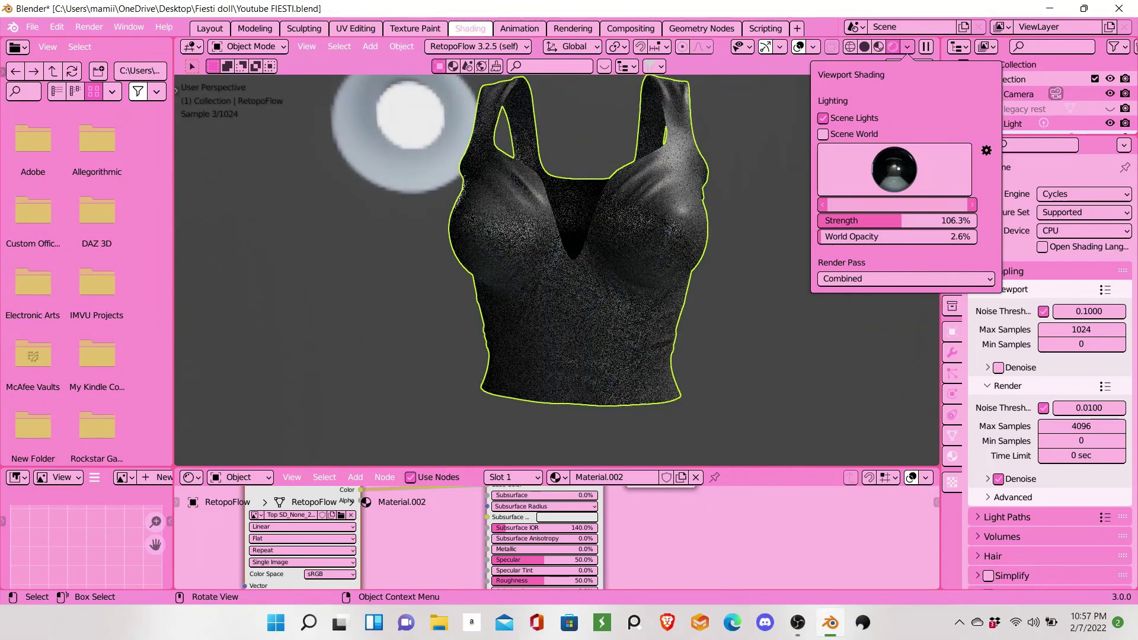
{"action": "scroll", "coordinate": [730, 176], "scroll_direction": "down", "scroll_amount": 2}
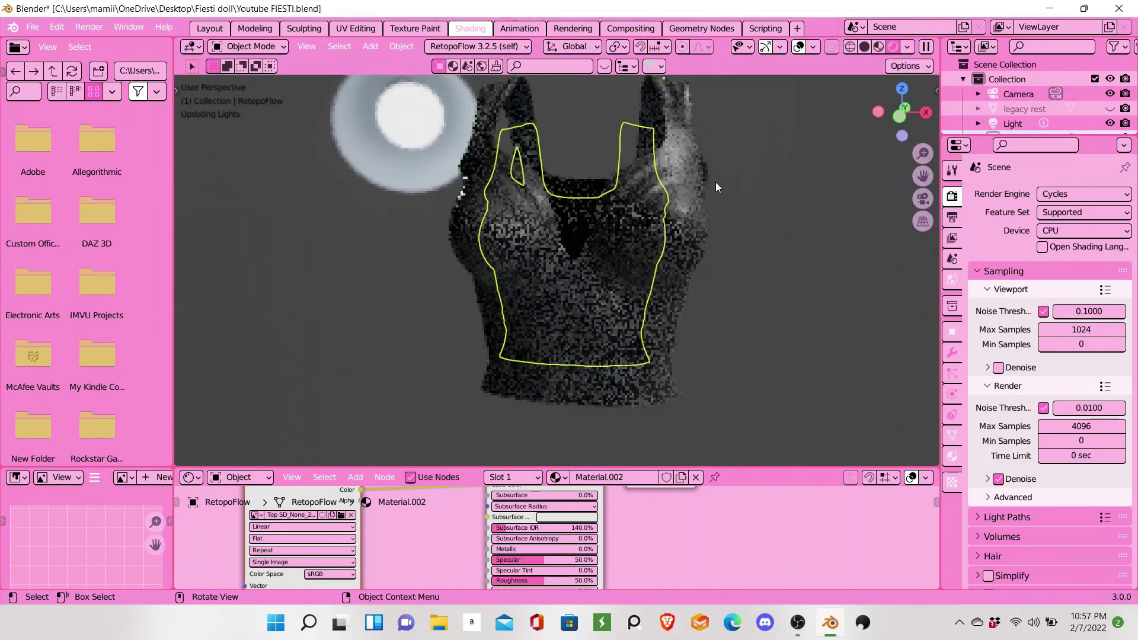